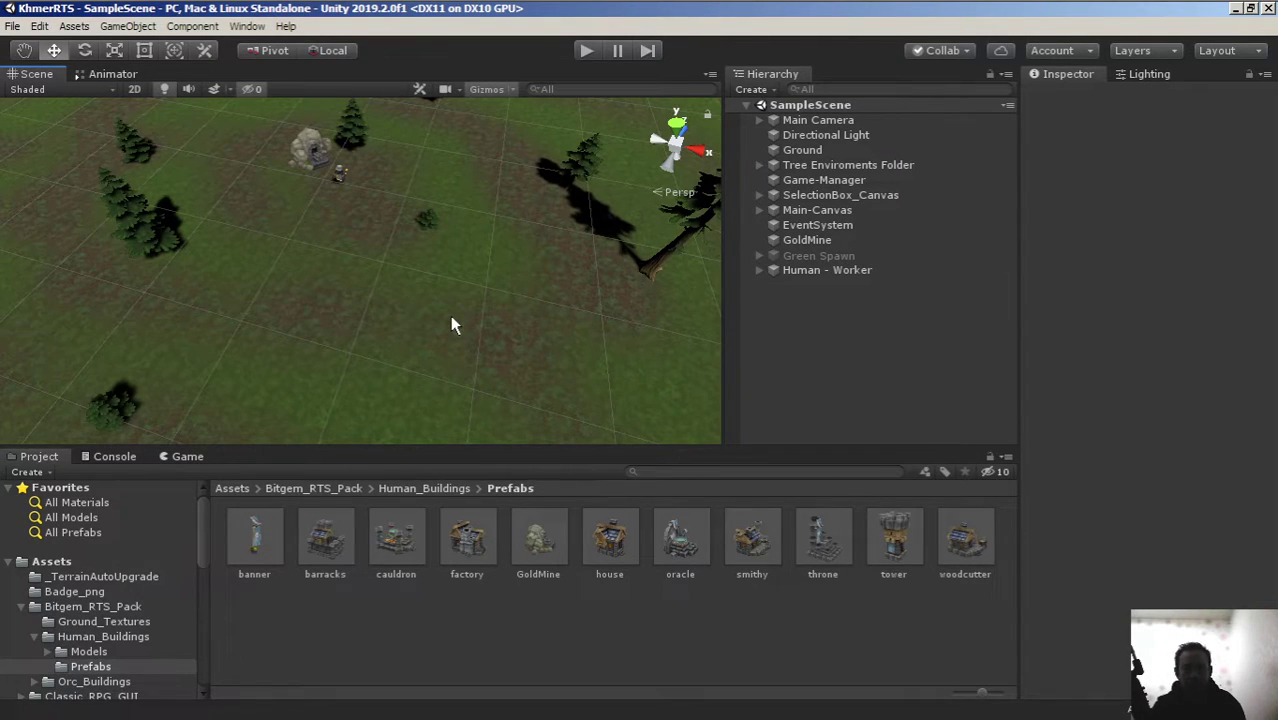
Enlarge the Scene view by narrowing the Hierarchy panel beside it
click(719, 323)
drag(779, 331, 812, 328)
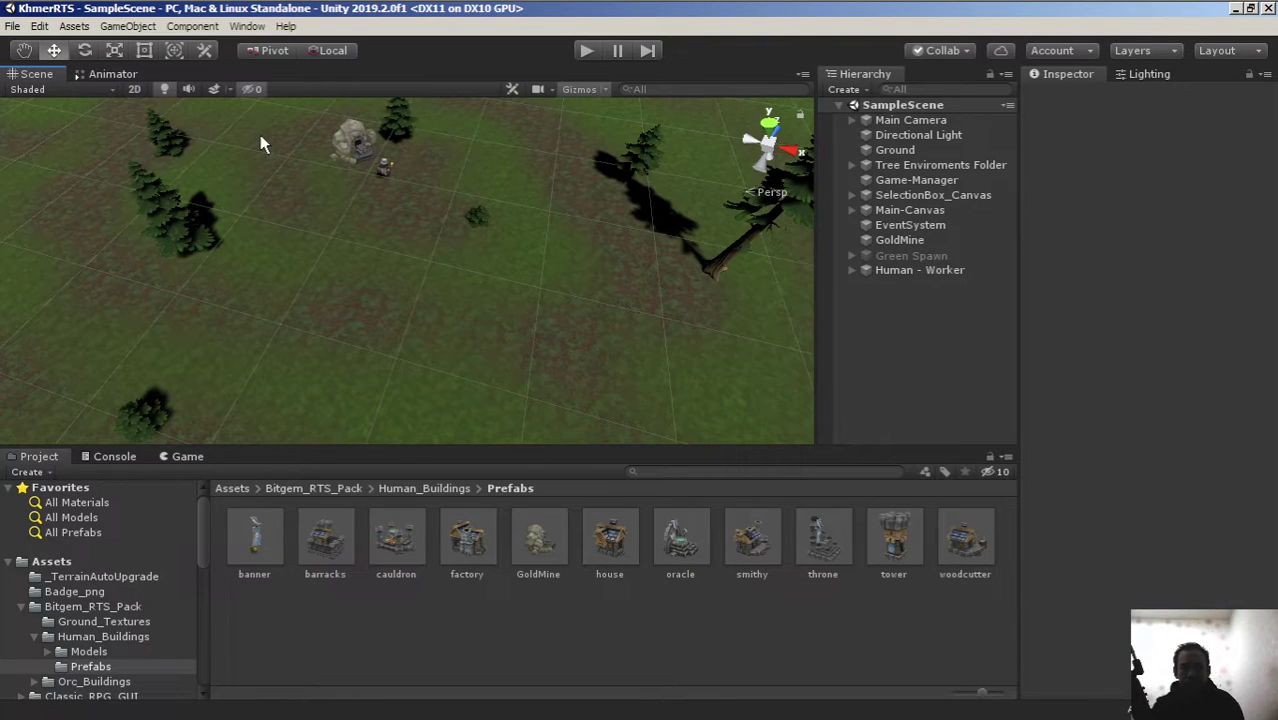
Inspect the smithy, woodcutter, tower, throne, oracle, house, factory, cauldron and barracks prefabs
click(758, 548)
click(963, 560)
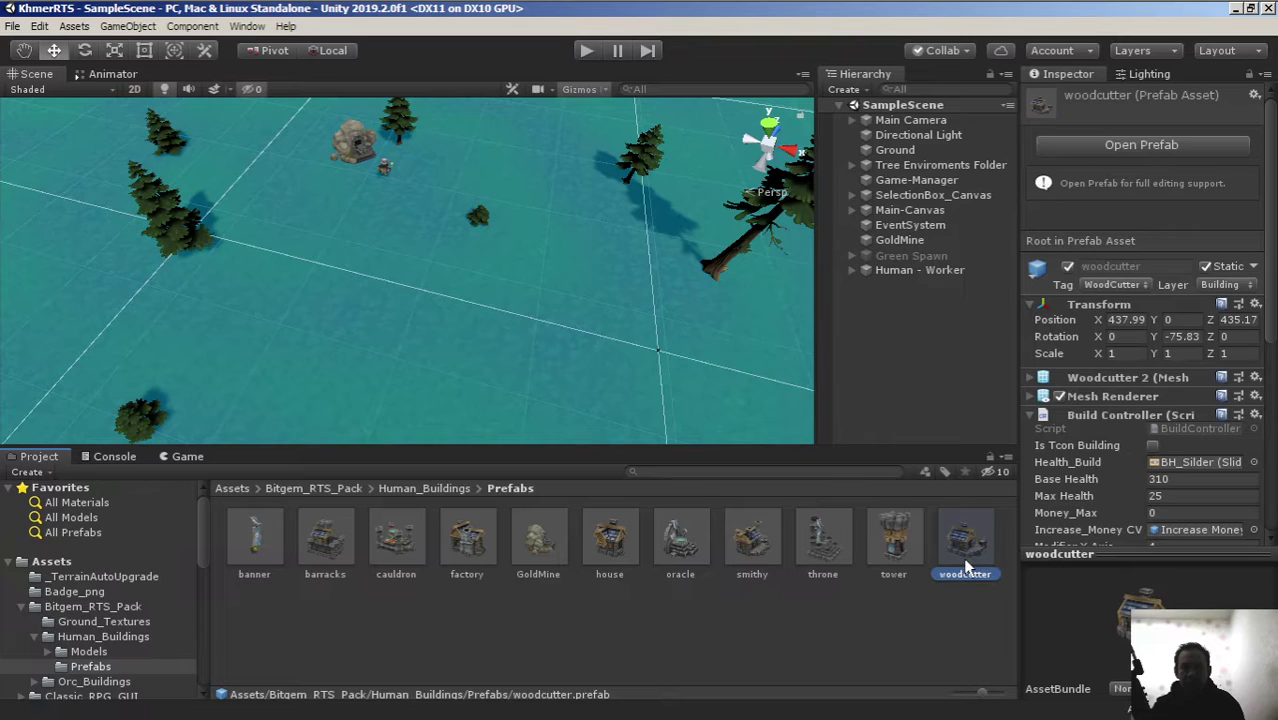
click(905, 538)
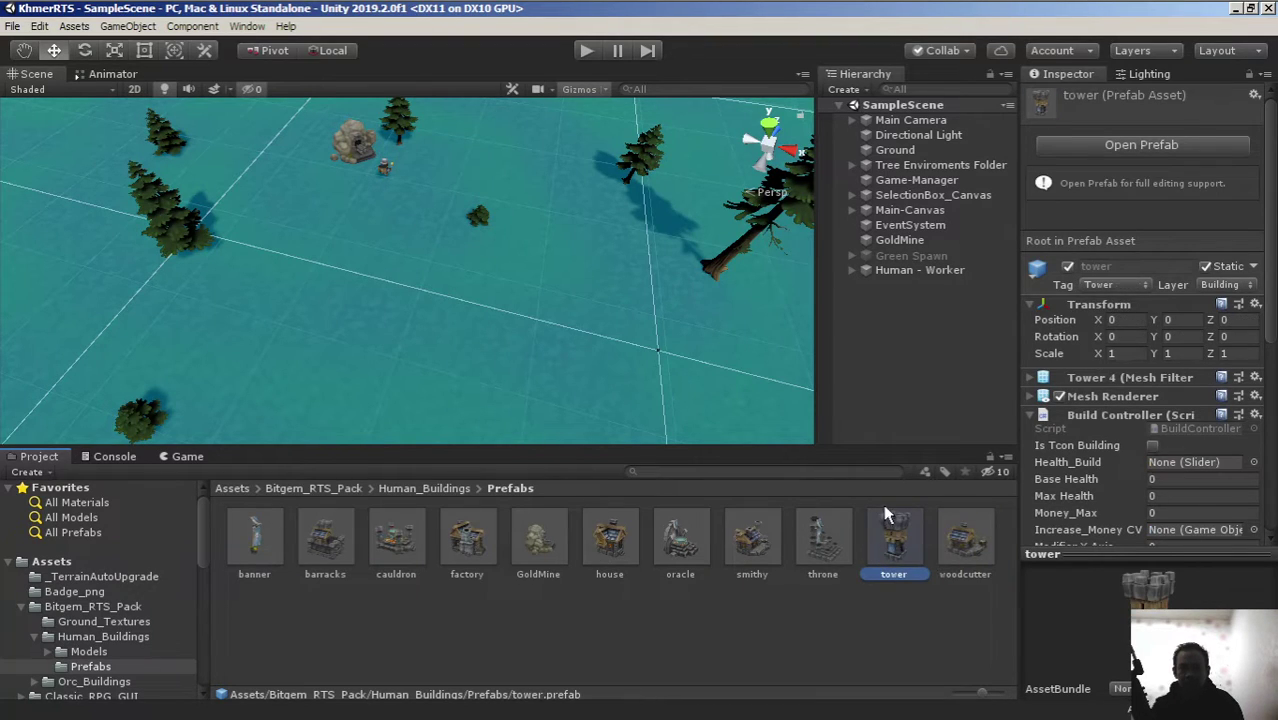
click(825, 538)
click(665, 543)
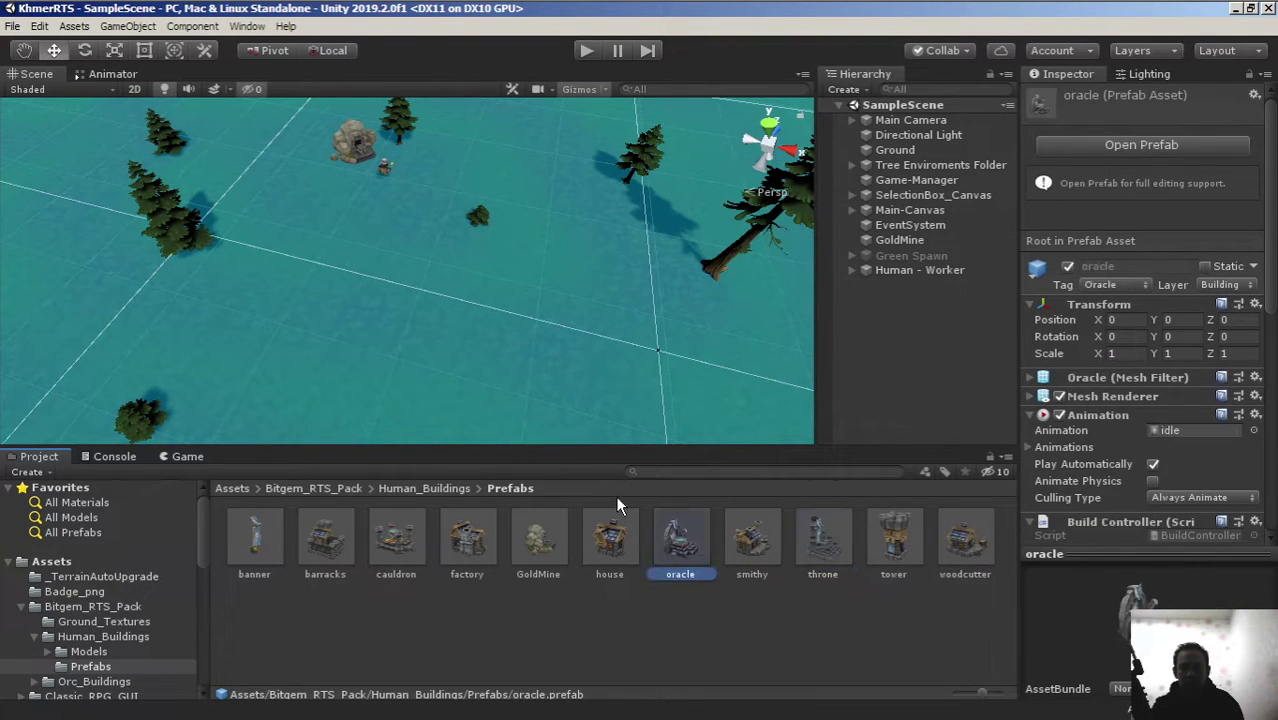
click(605, 545)
click(468, 543)
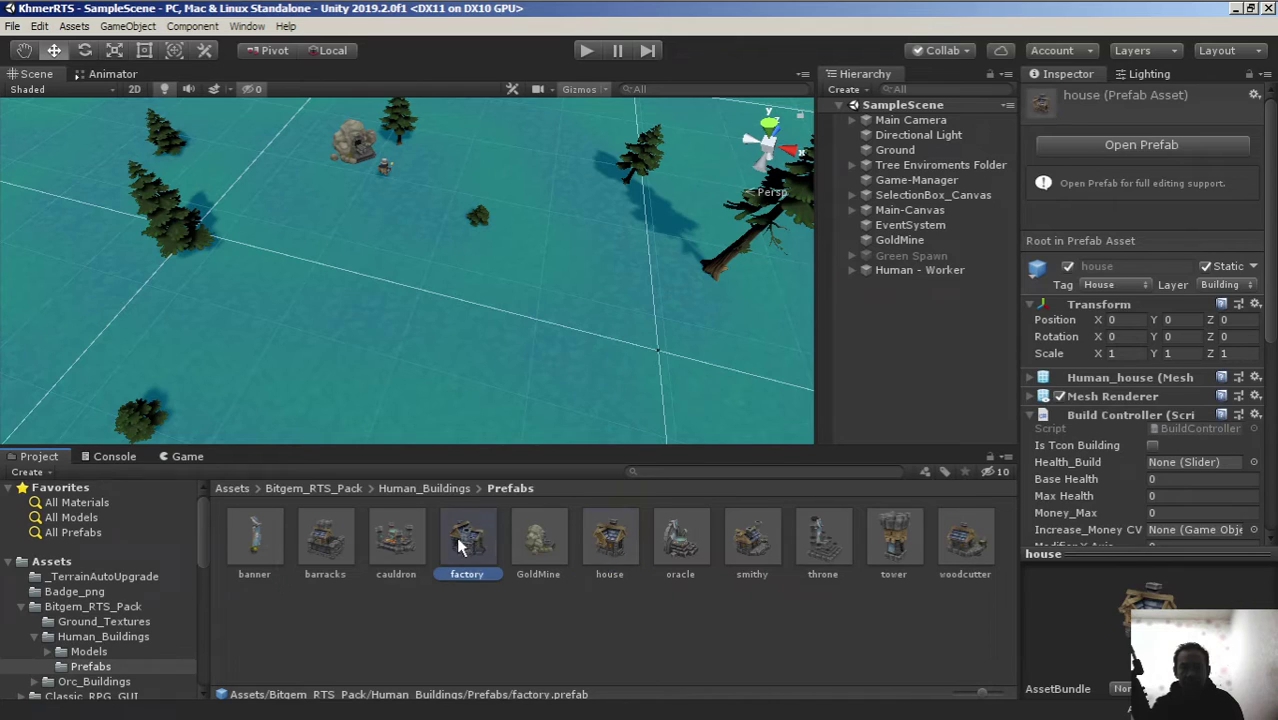
click(385, 540)
click(337, 526)
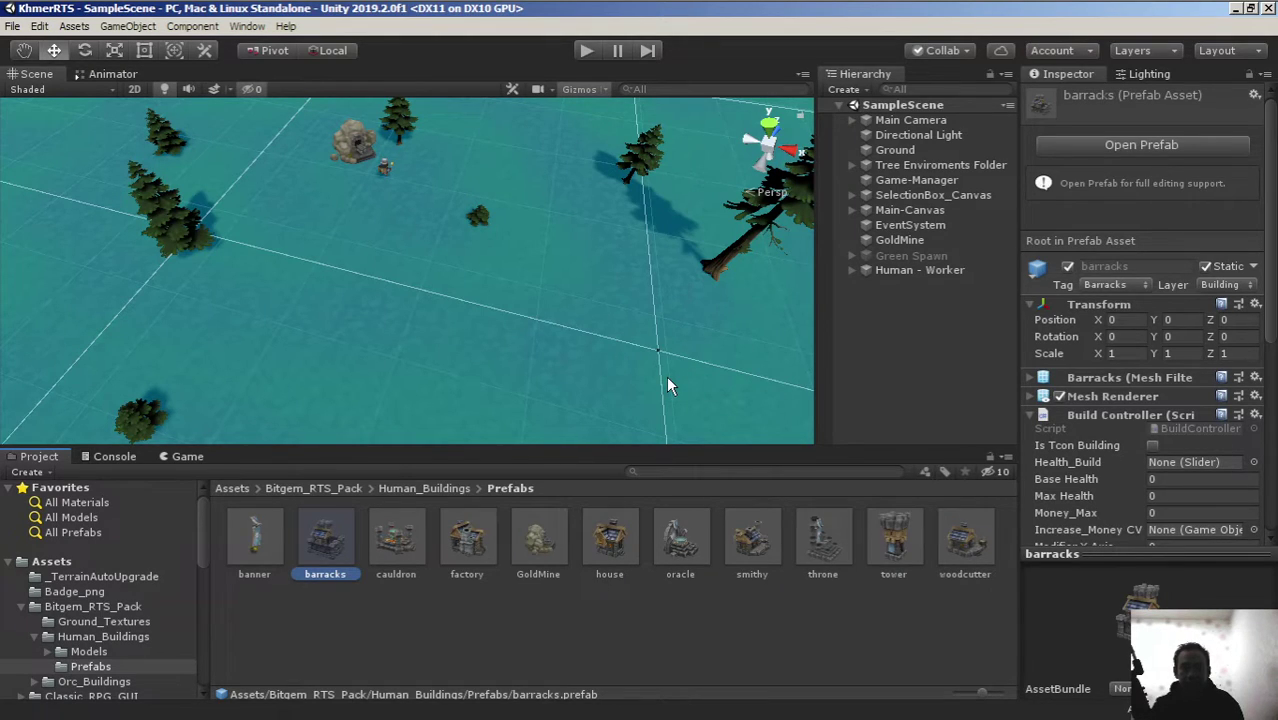
Check the GoldMine prefab, then return to the smithy prefab's Build Controller settings
click(545, 545)
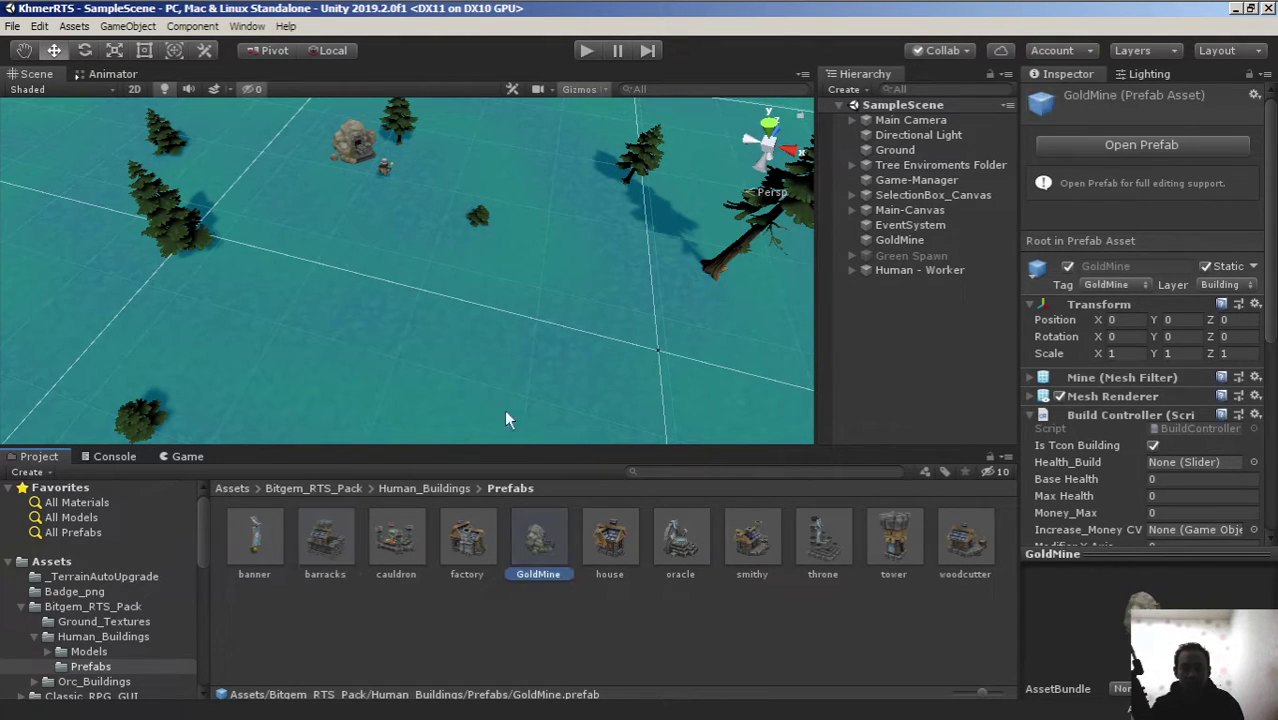
scroll(494, 327, up, 1)
middle_drag(545, 292, 542, 340)
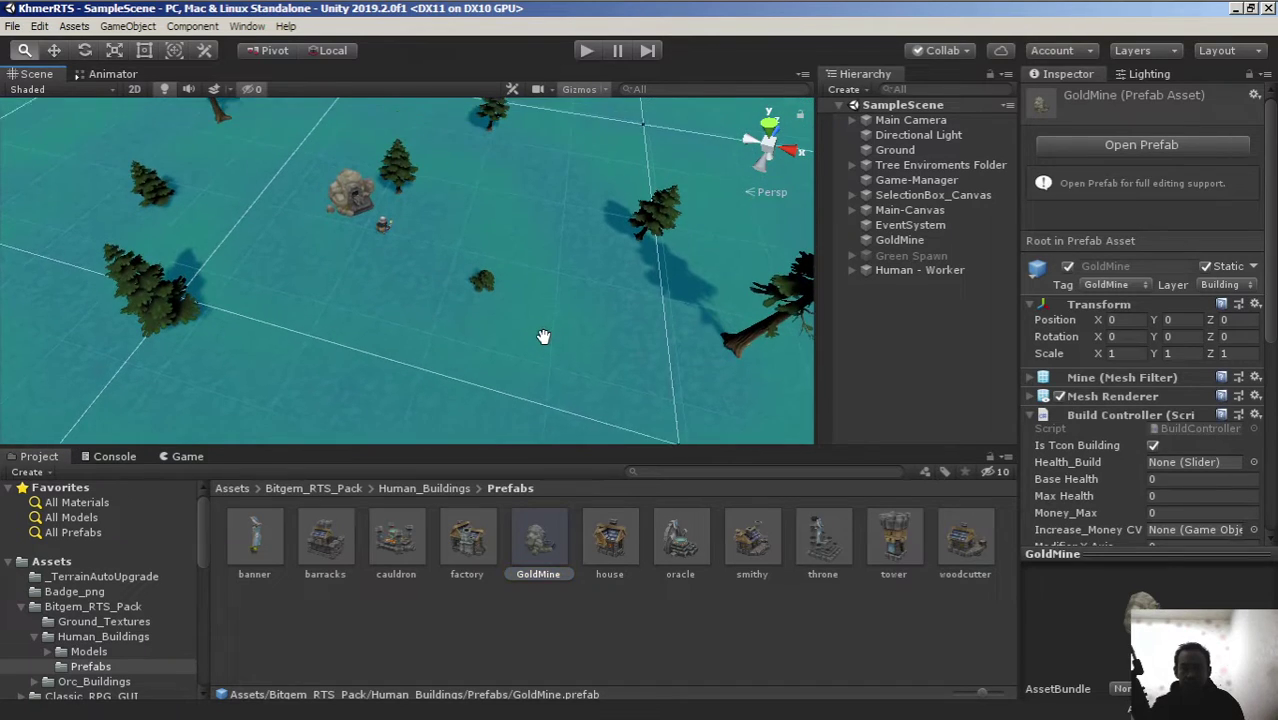
click(763, 553)
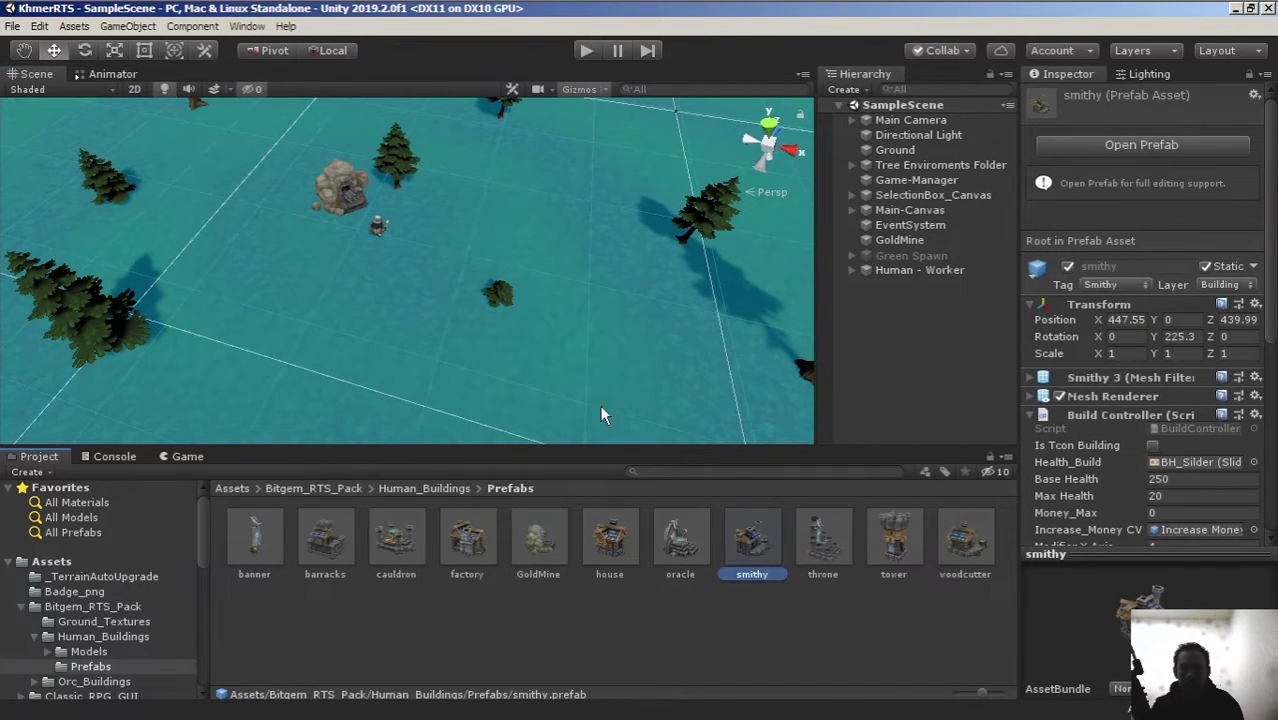
middle_drag(509, 390, 589, 335)
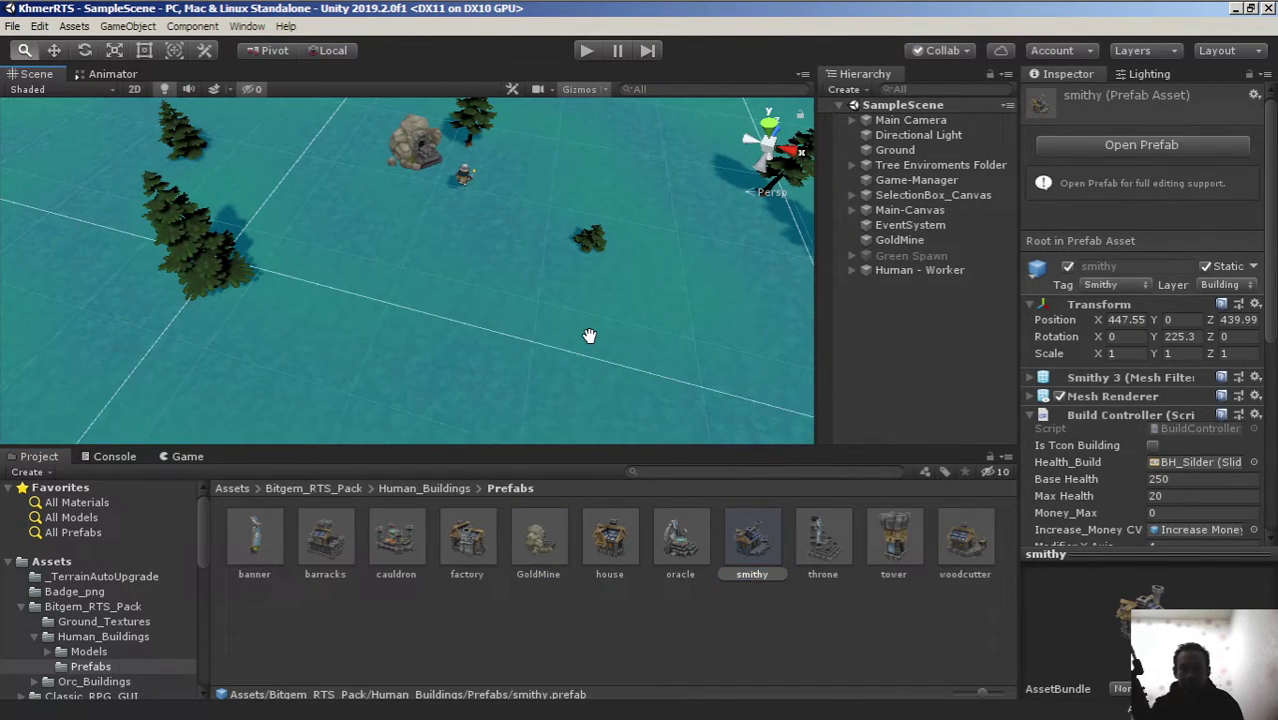
Place a tower prefab in the scene, then remove it again
drag(915, 548, 447, 275)
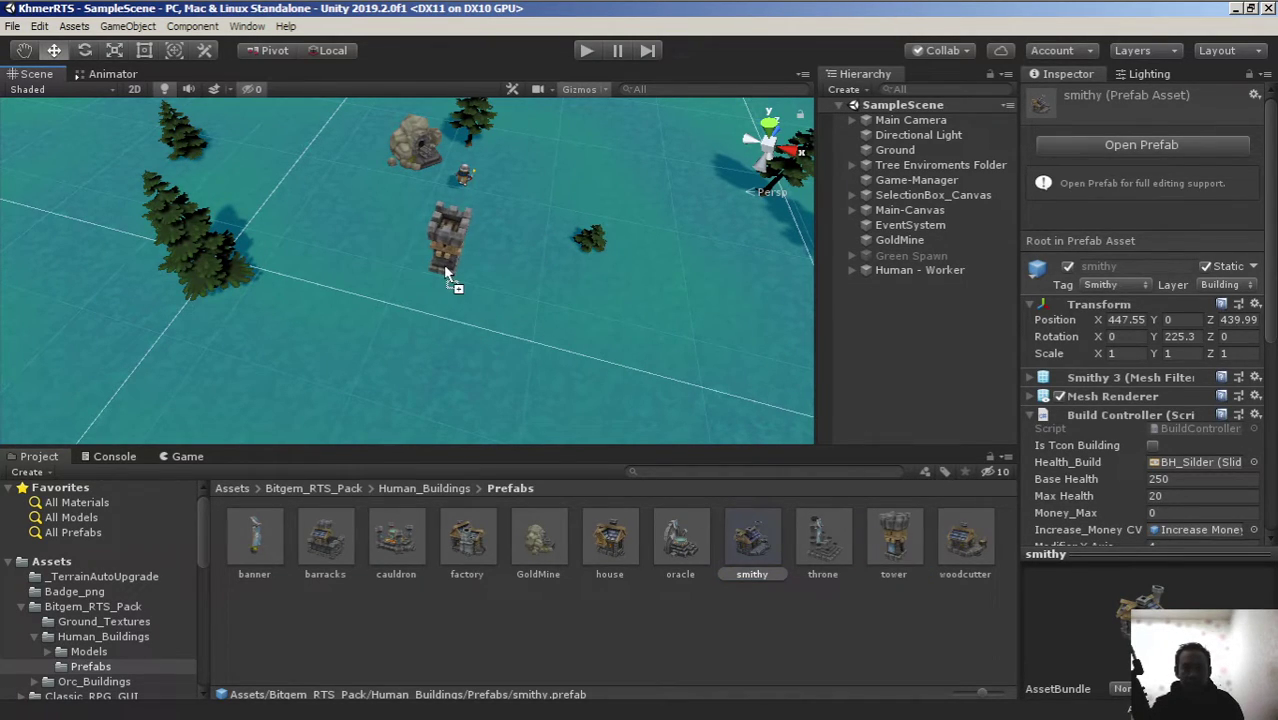
drag(446, 272, 443, 268)
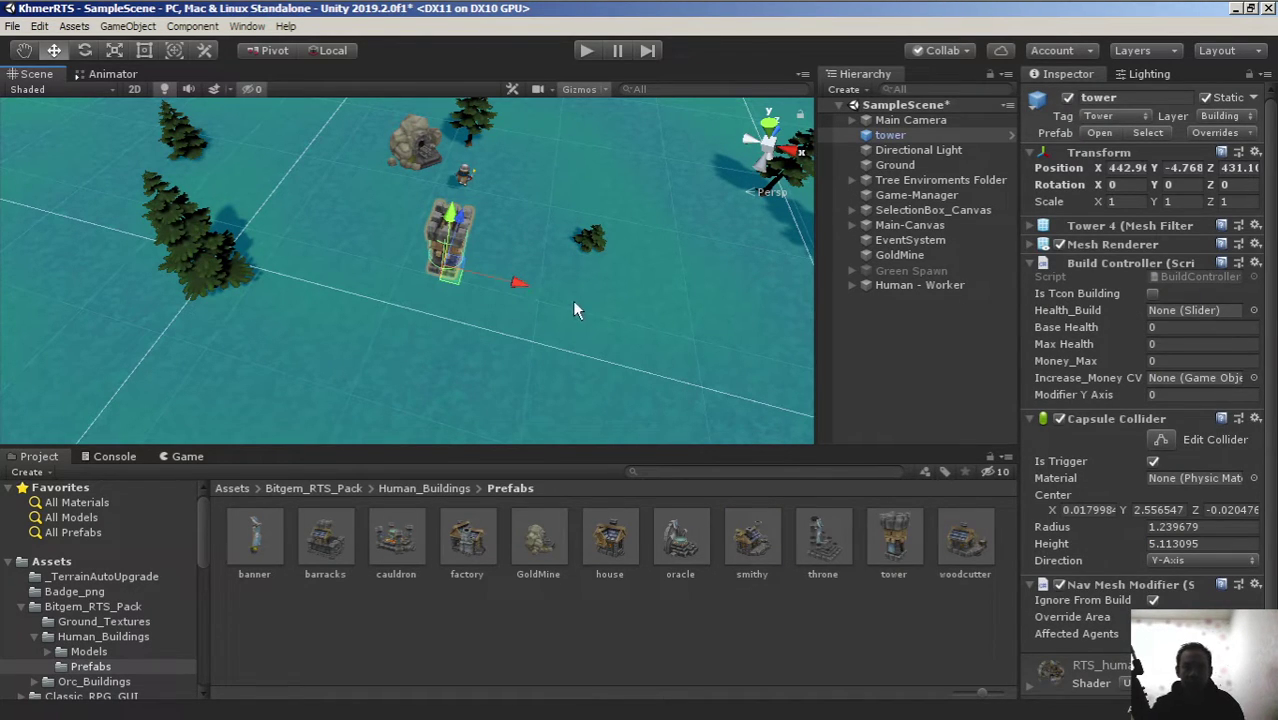
key(Delete)
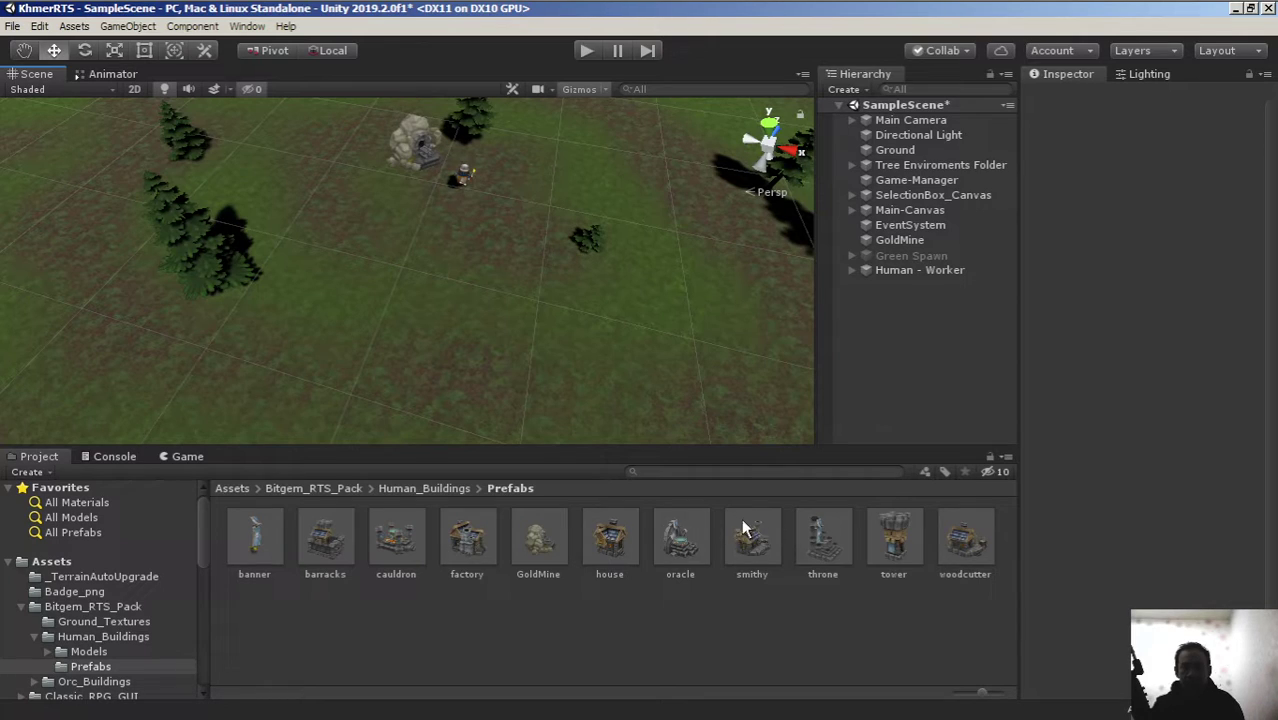
Drop a smithy copy into the scene centre and move smithy (1) to the hierarchy bottom
mouse_move(760, 550)
mouse_down()
mouse_move(435, 263)
mouse_move(518, 282)
mouse_up()
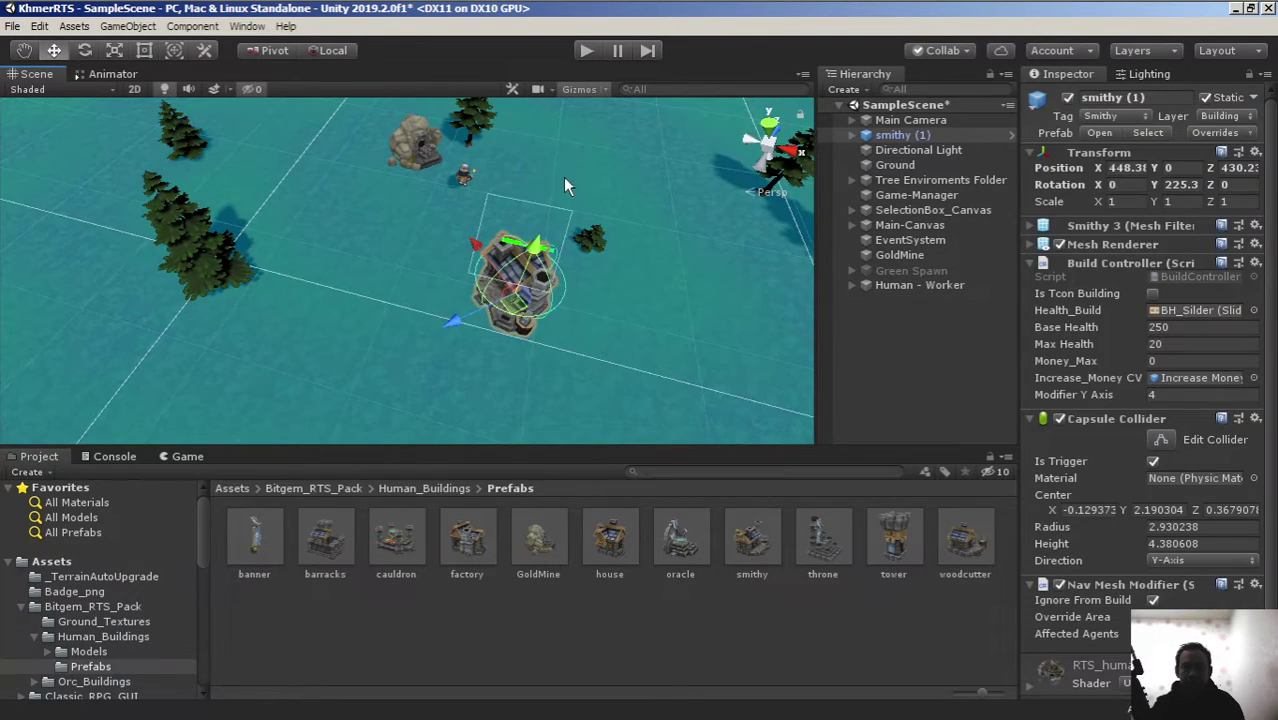
middle_drag(572, 282, 520, 269)
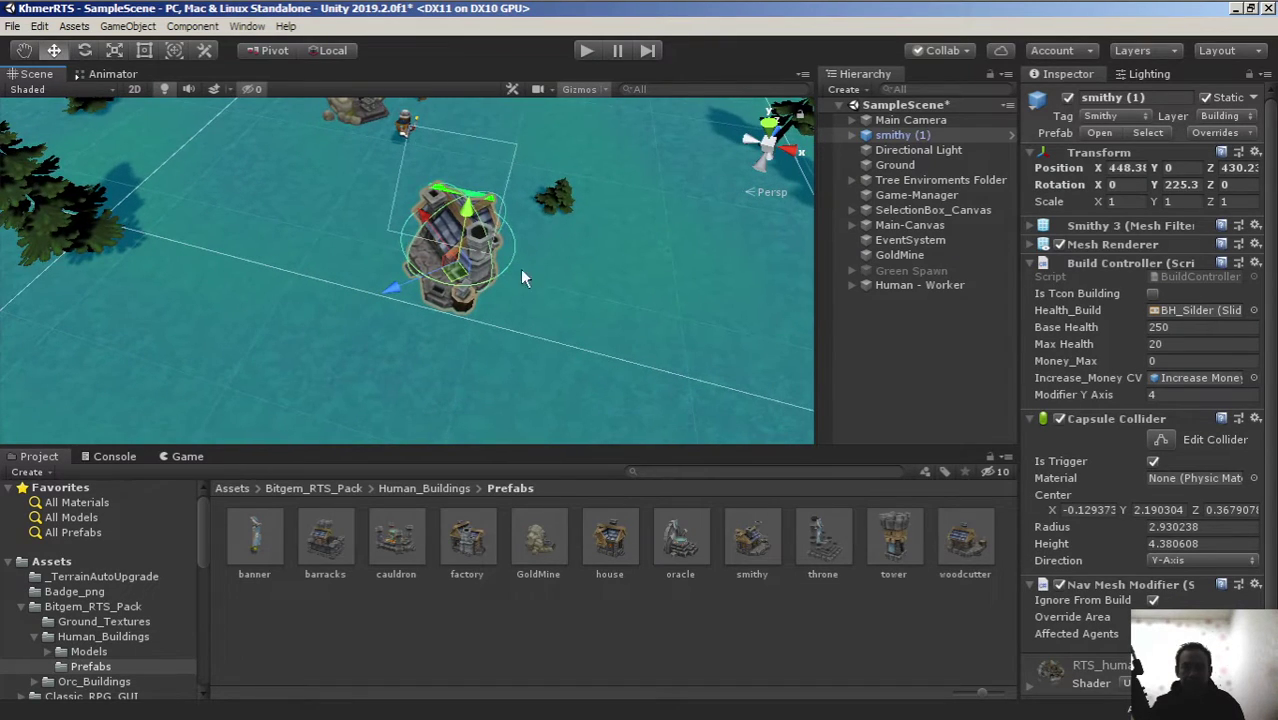
mouse_move(902, 135)
mouse_down()
mouse_move(902, 305)
mouse_move(890, 291)
mouse_up()
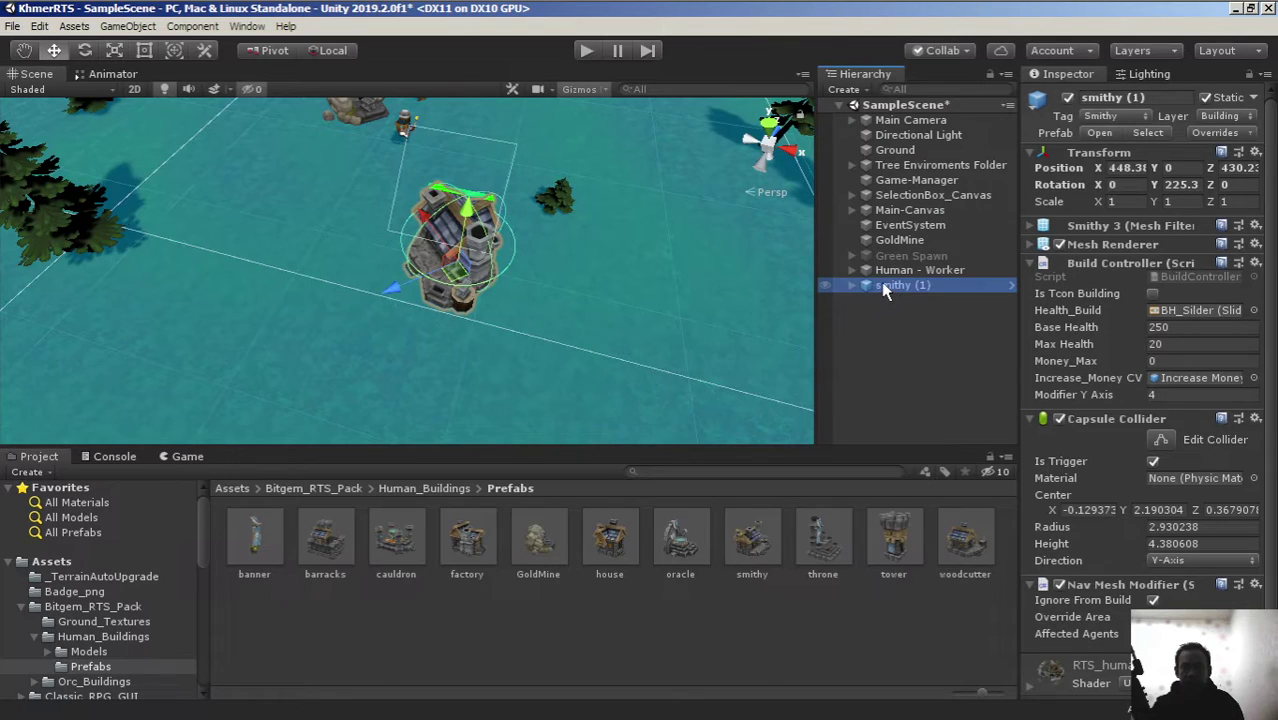
Unpack smithy (1) completely from its prefab, then check the tower prefab's settings
right_click(883, 288)
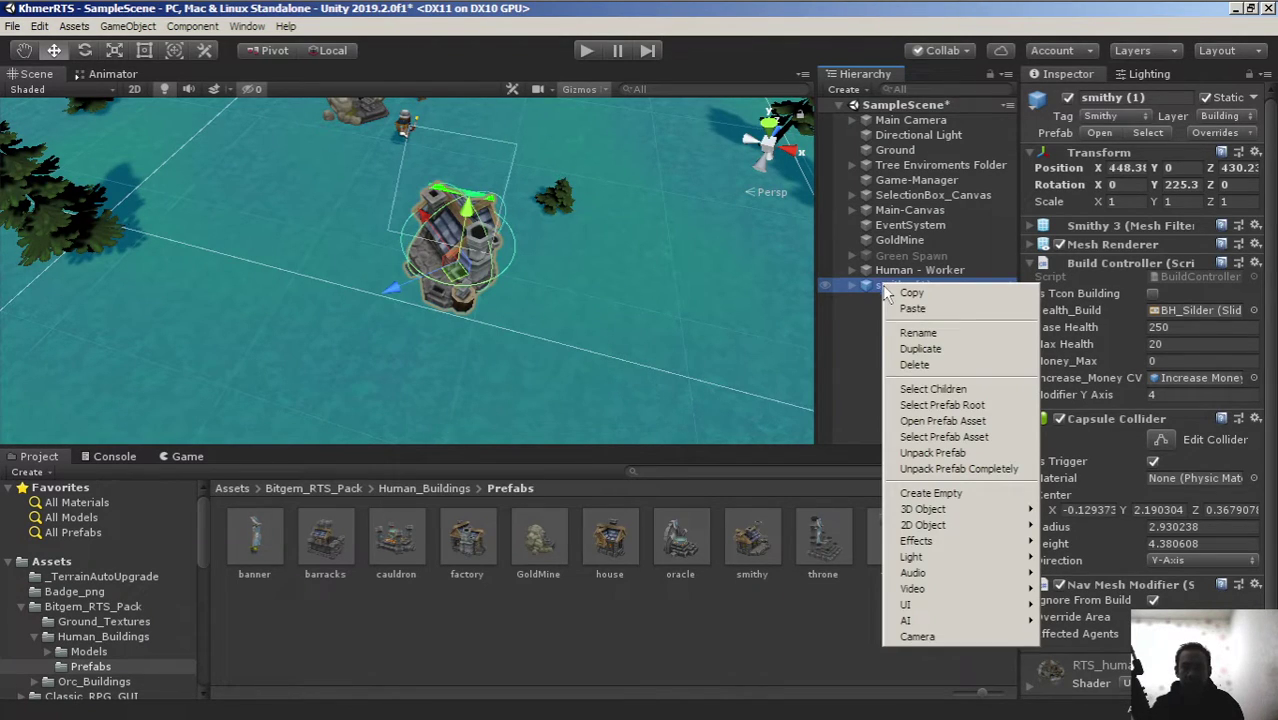
click(943, 470)
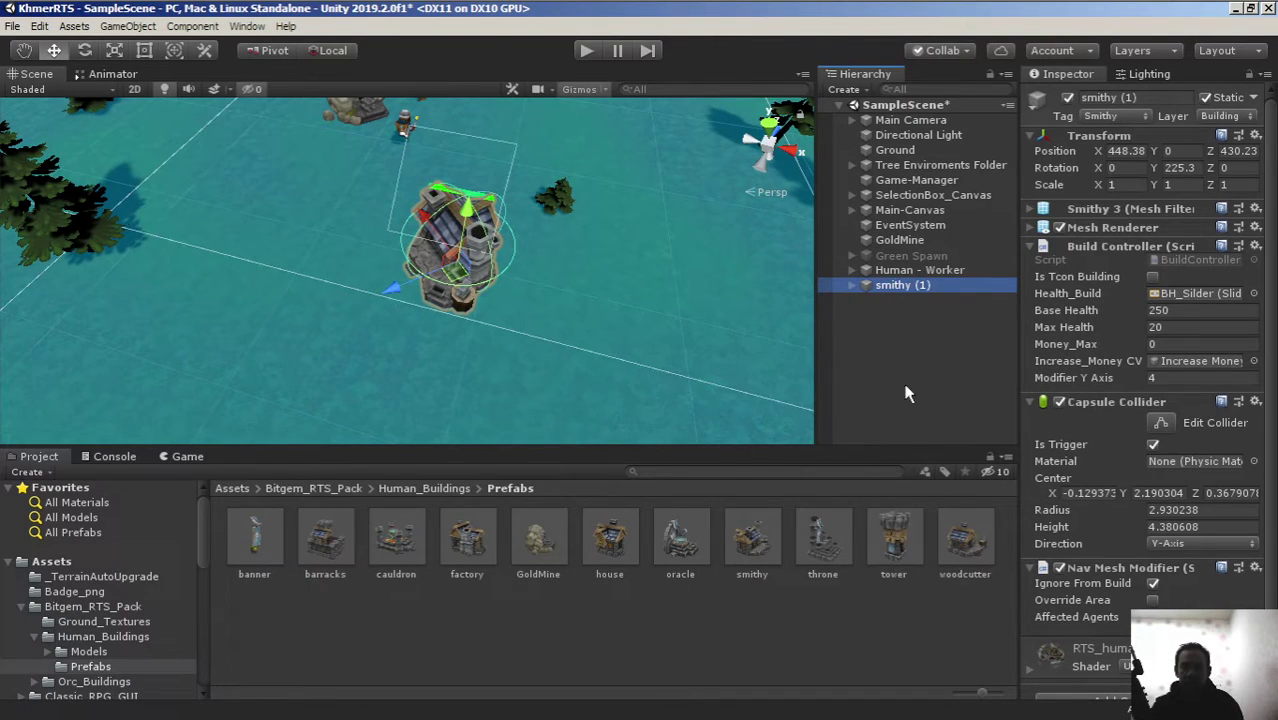
click(903, 540)
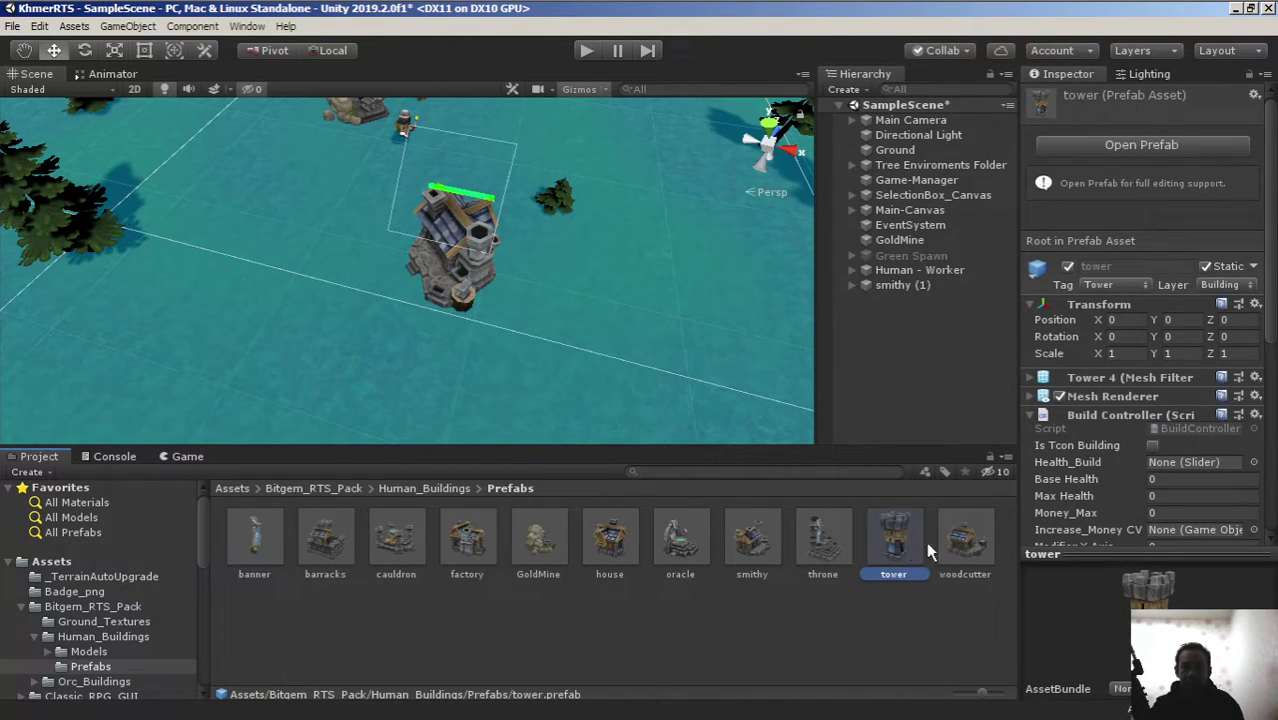
Rename the smithy (1) object to Tower
click(923, 286)
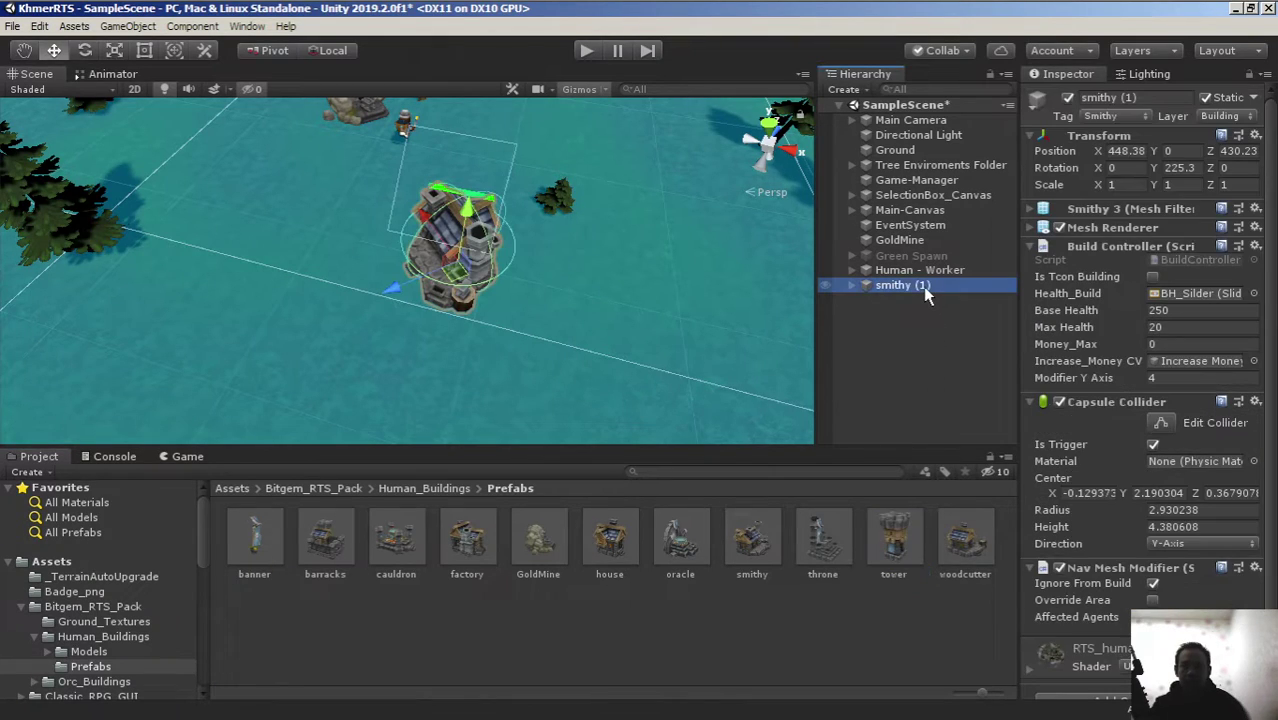
click(922, 289)
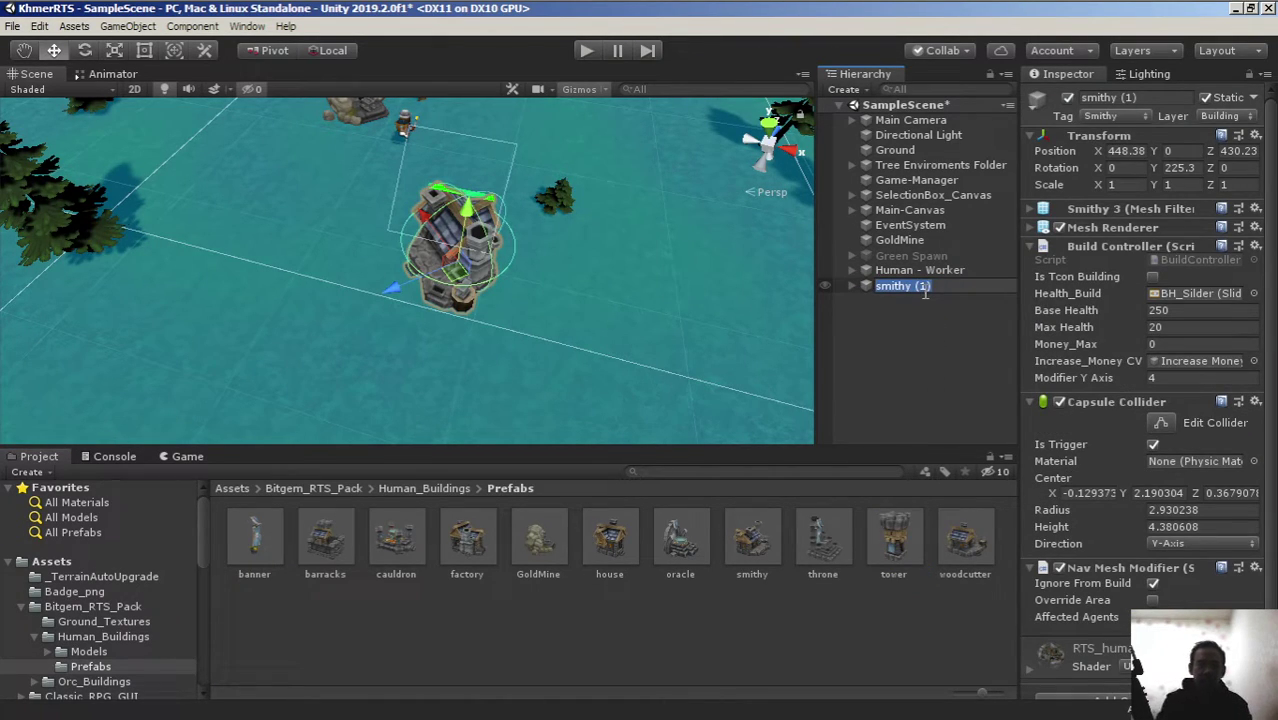
text(Tower)
key(Return)
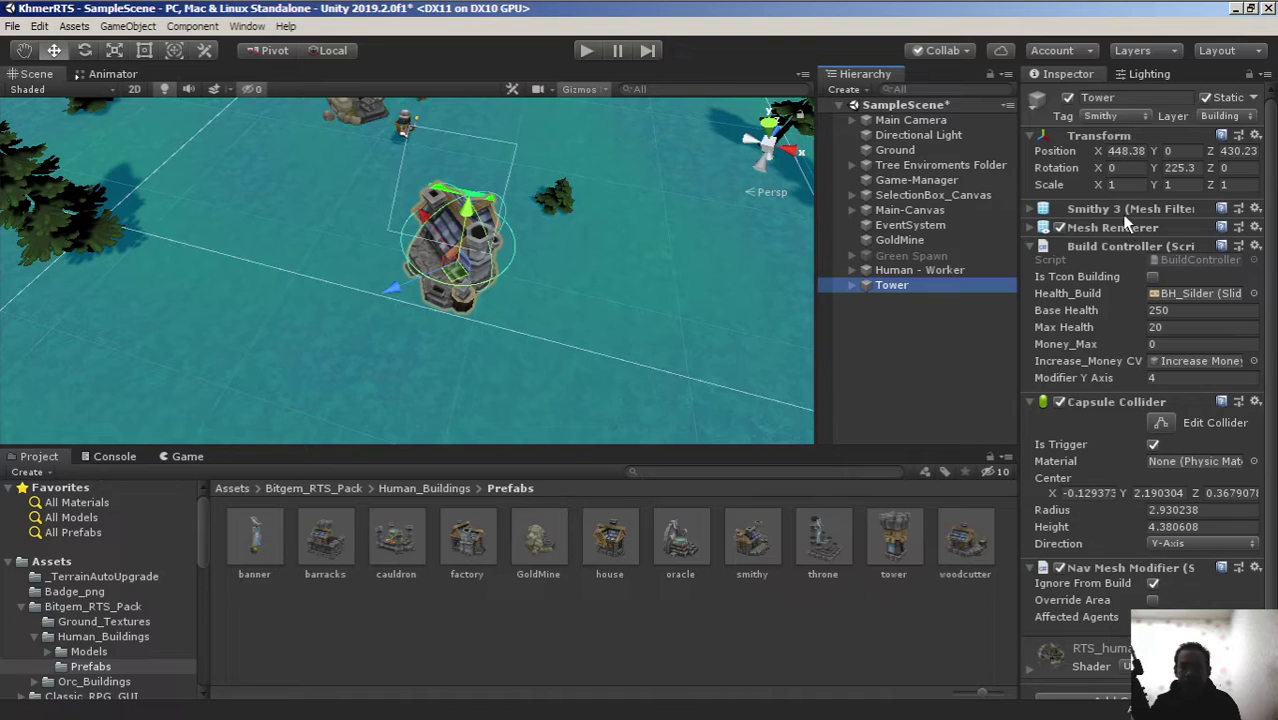
Swap the Tower's Mesh Filter mesh from smithy3 to tower4
click(1029, 210)
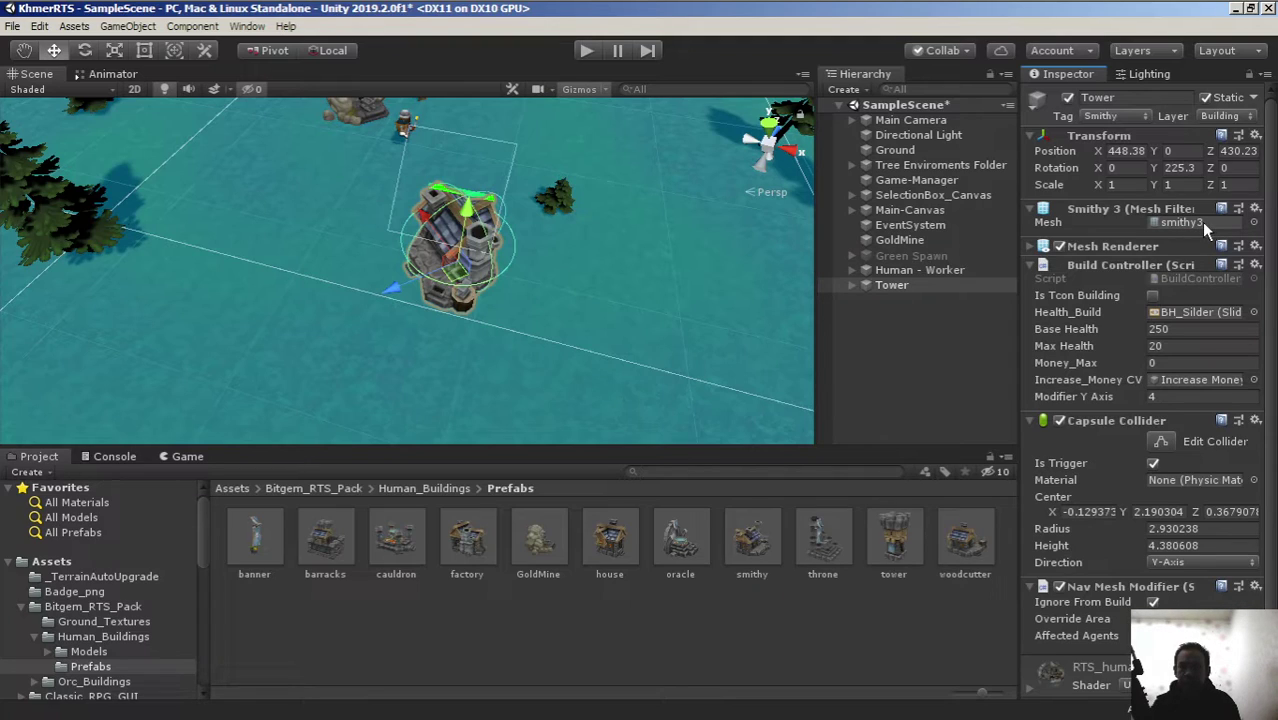
click(1256, 226)
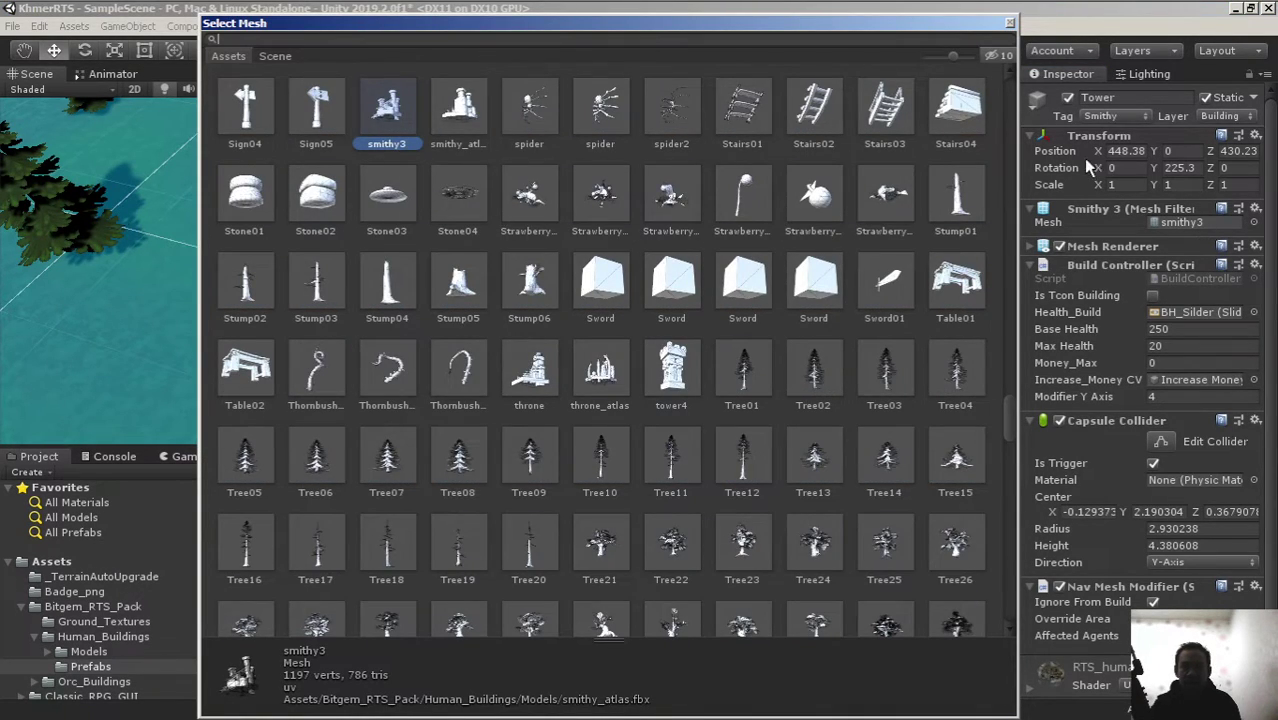
click(683, 376)
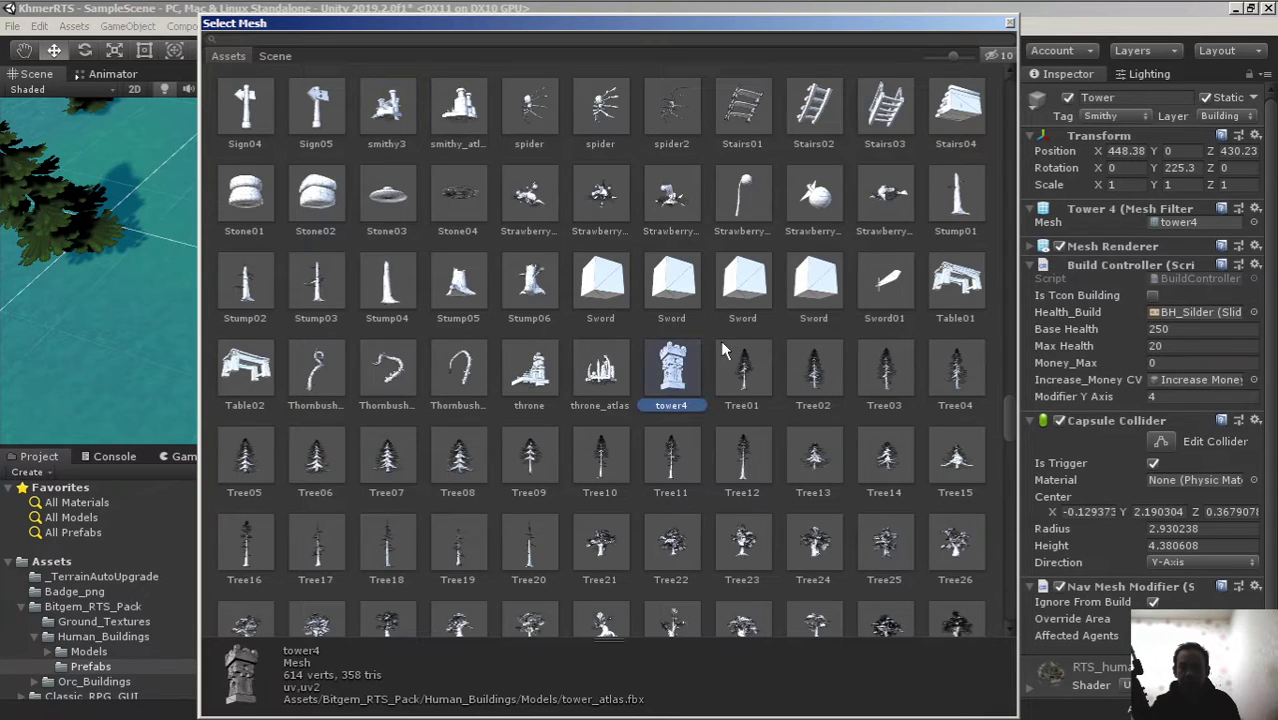
click(1010, 23)
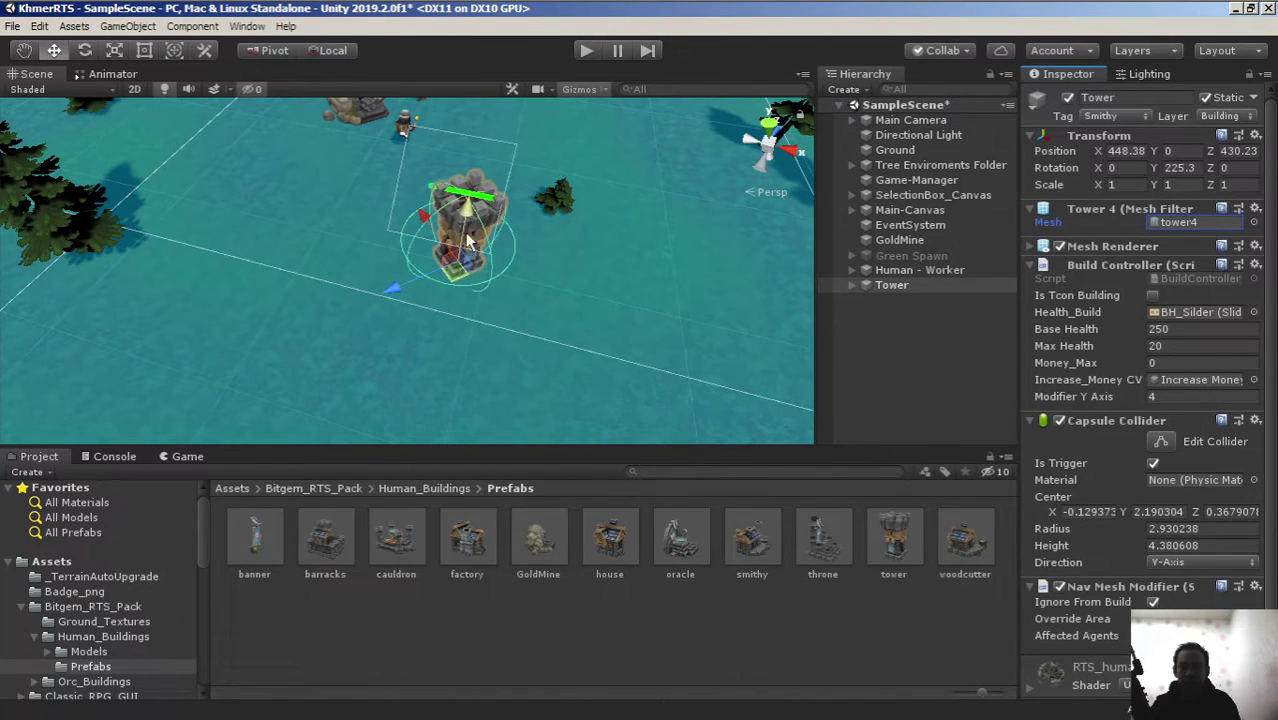
View the tower up close and expand it to list Increase Money and Build - HealthBar_Canvas
scroll(502, 263, up, 1)
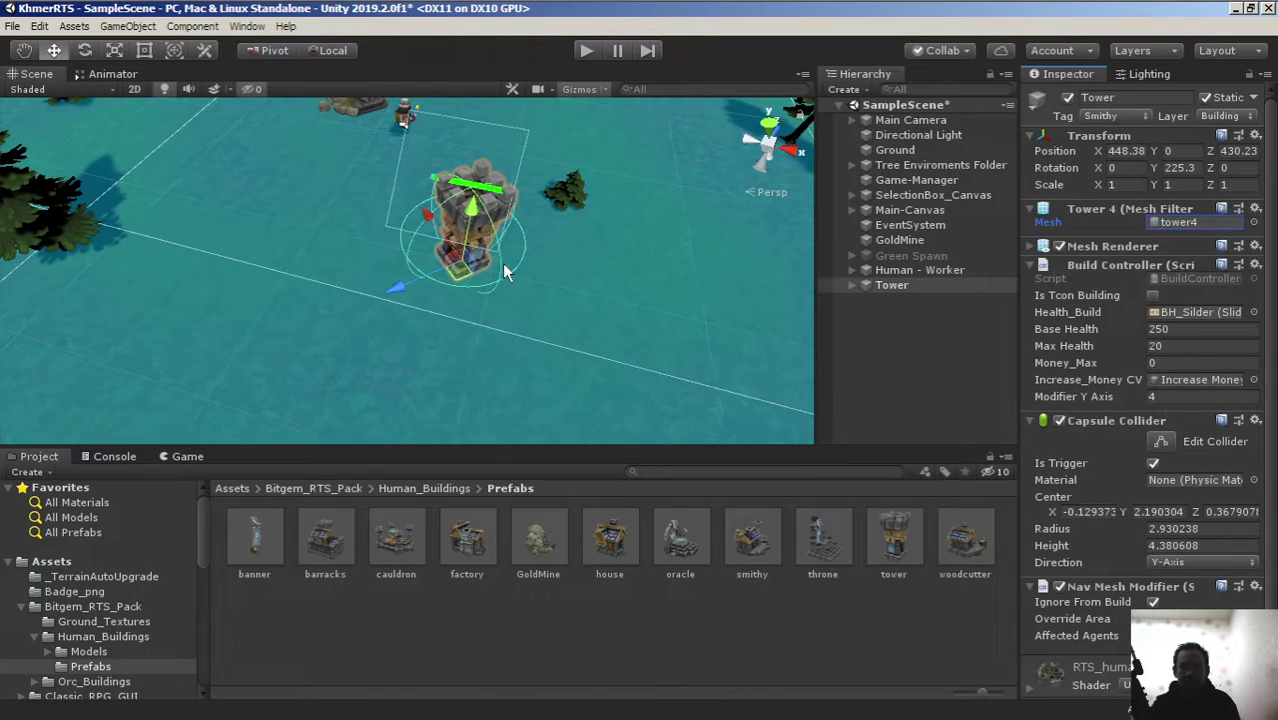
scroll(502, 263, up, 1)
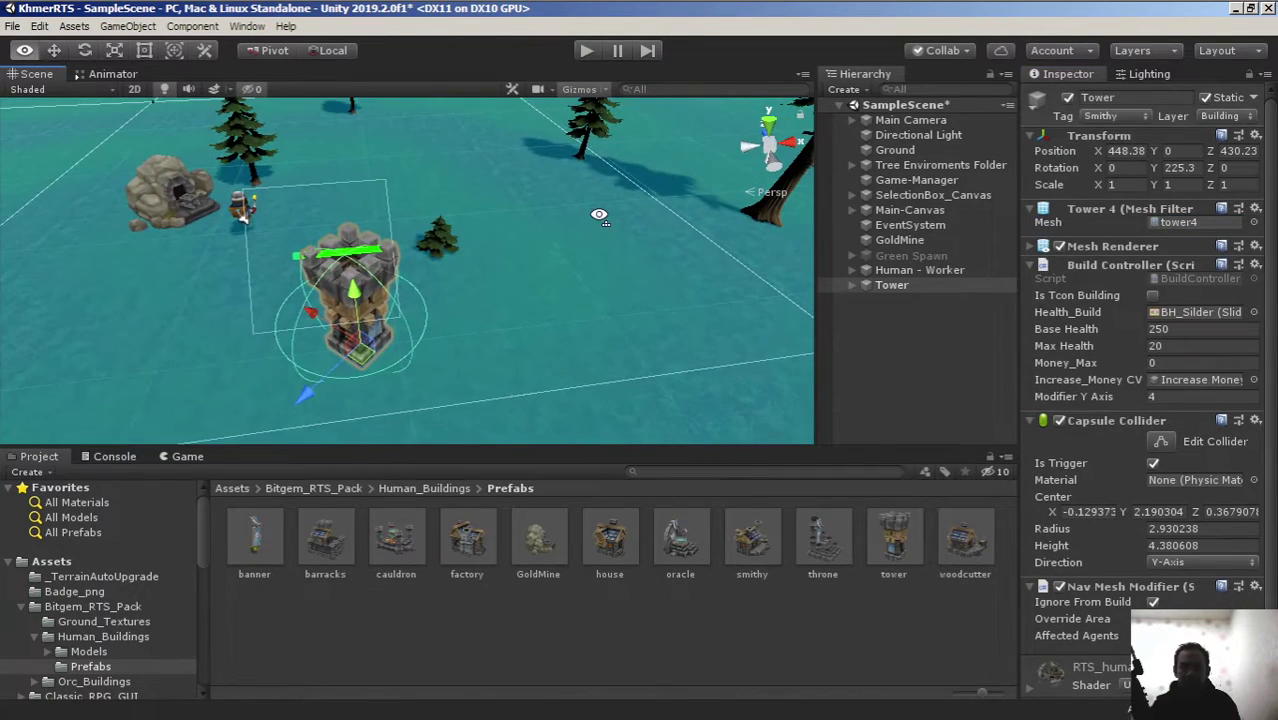
alt+drag(495, 276, 526, 242)
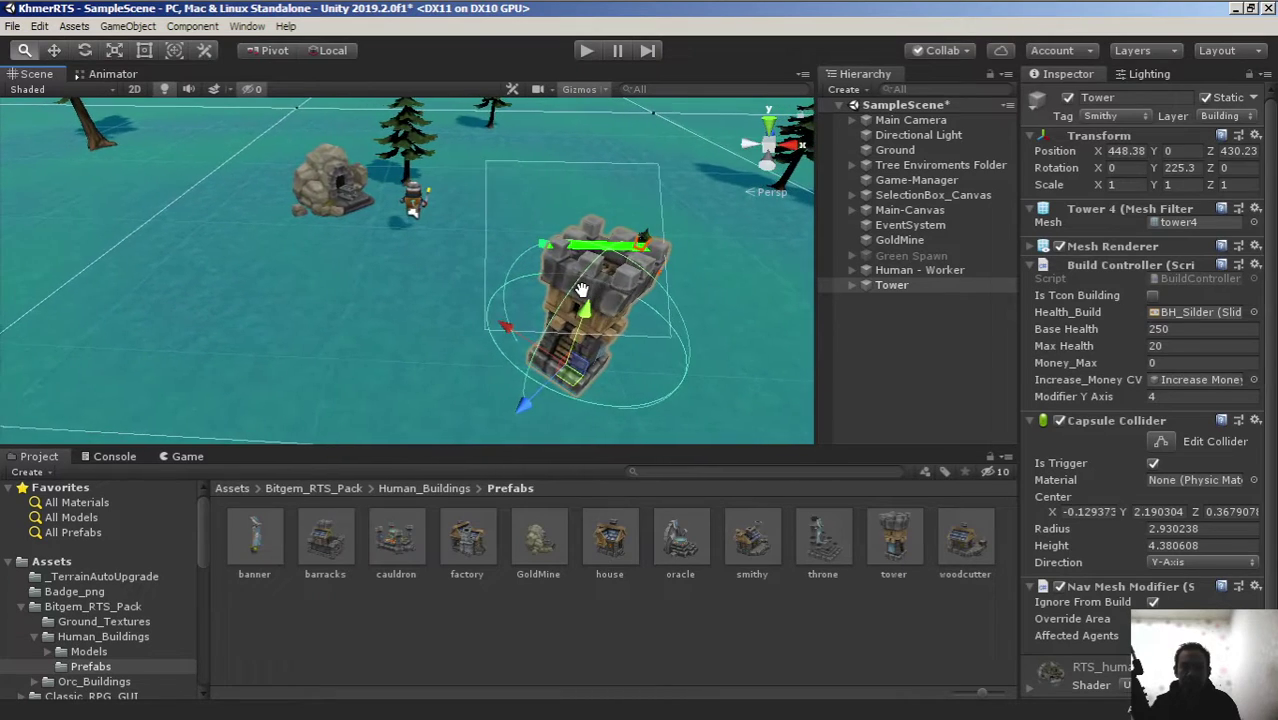
alt+drag(509, 301, 505, 291)
scroll(509, 298, up, 1)
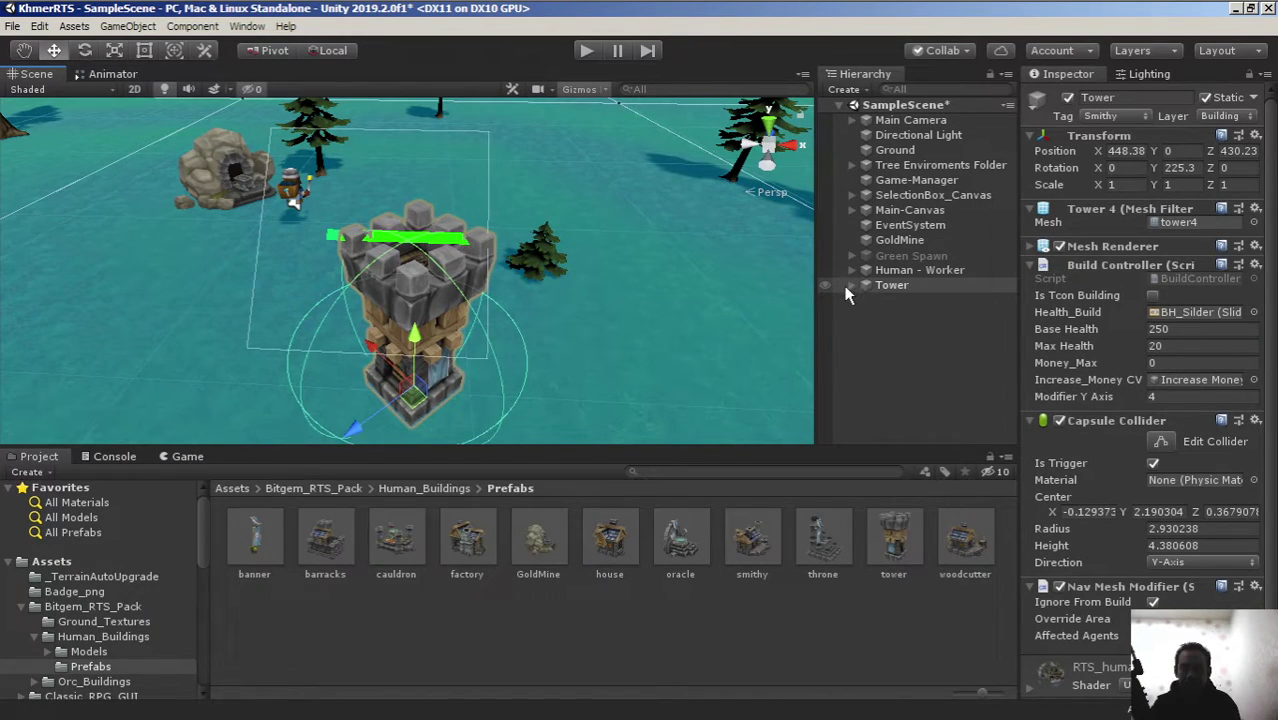
click(850, 286)
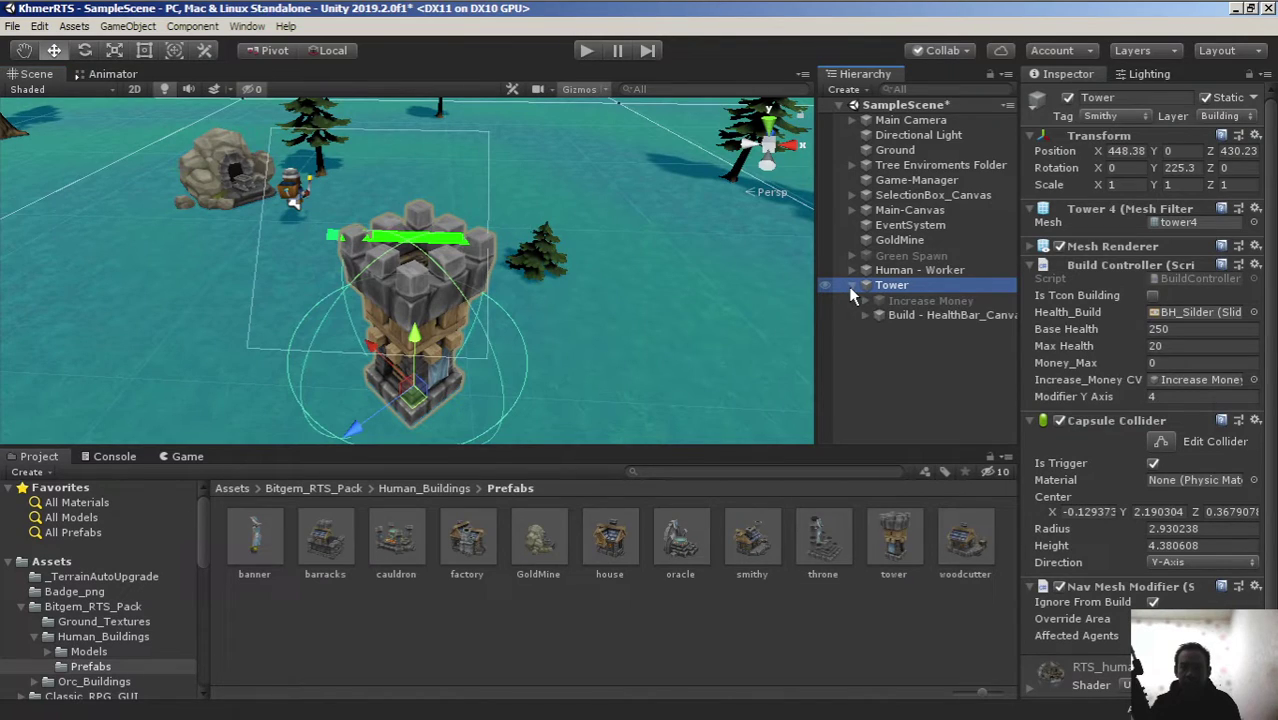
Set the Build - HealthBar_Canvas Pos Y to 6.5 and center it above the tower
click(940, 316)
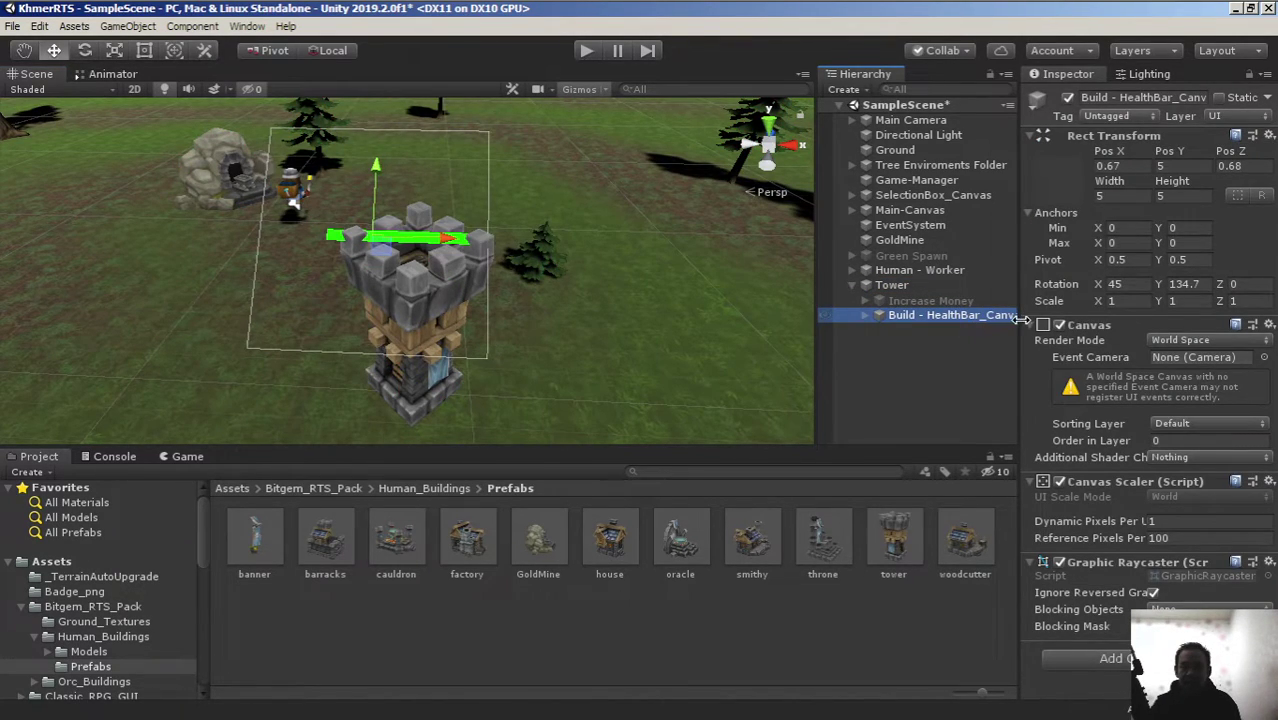
click(1180, 166)
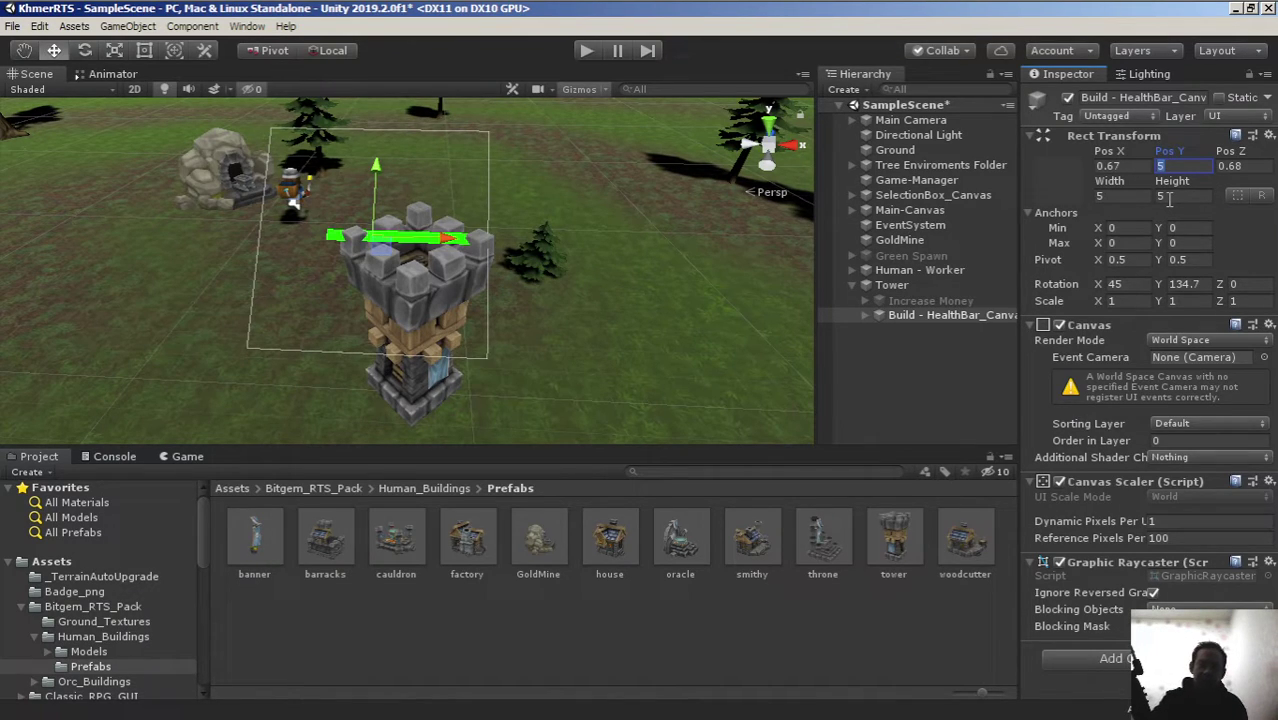
text(6.5)
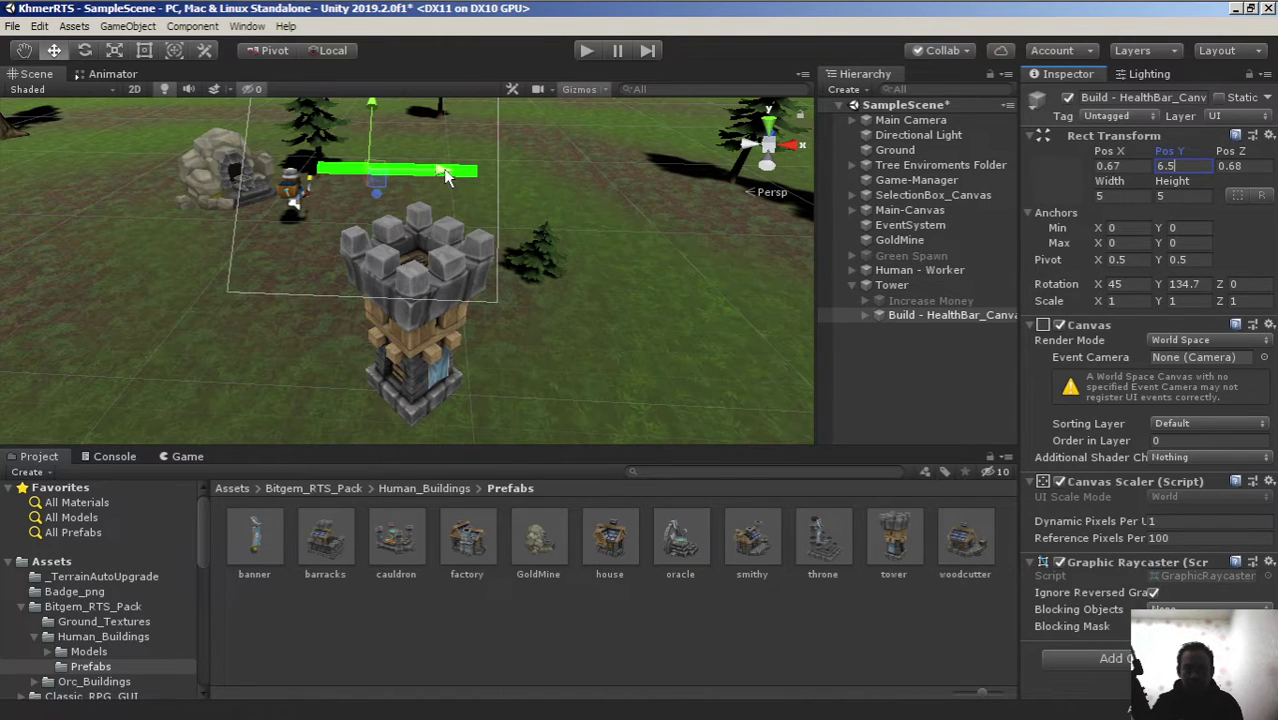
drag(446, 175, 478, 188)
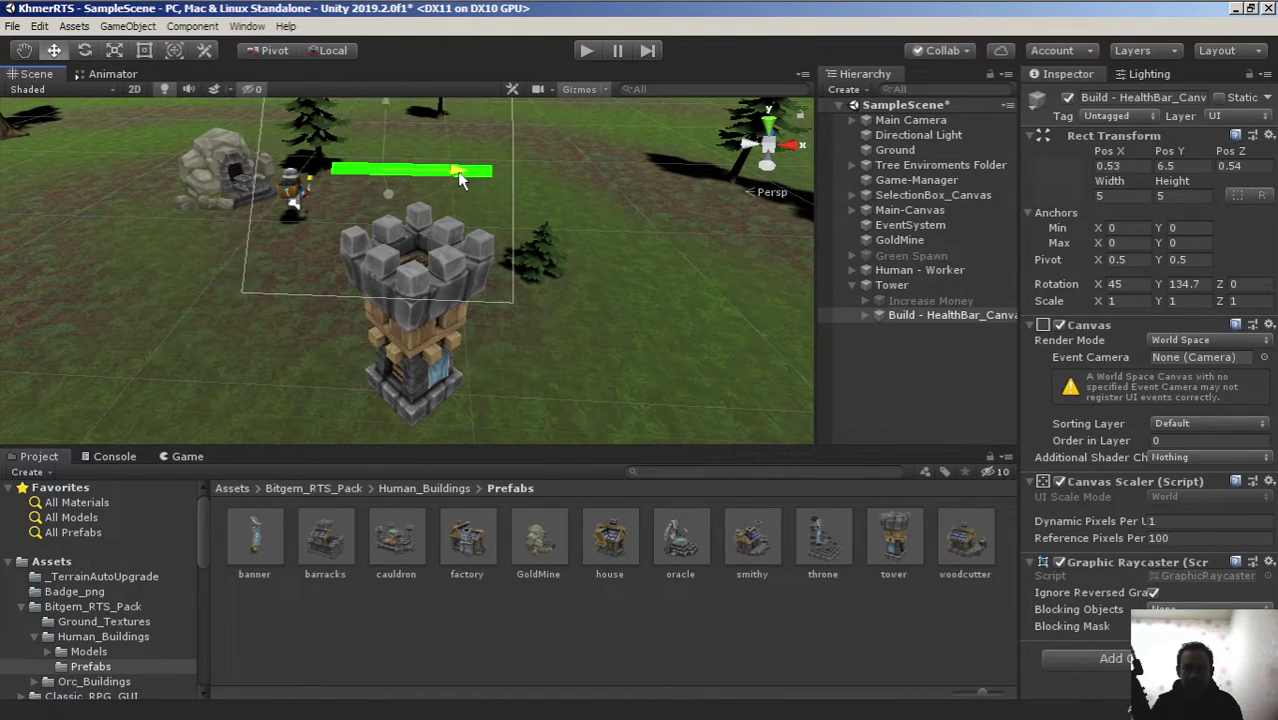
scroll(502, 277, down, 3)
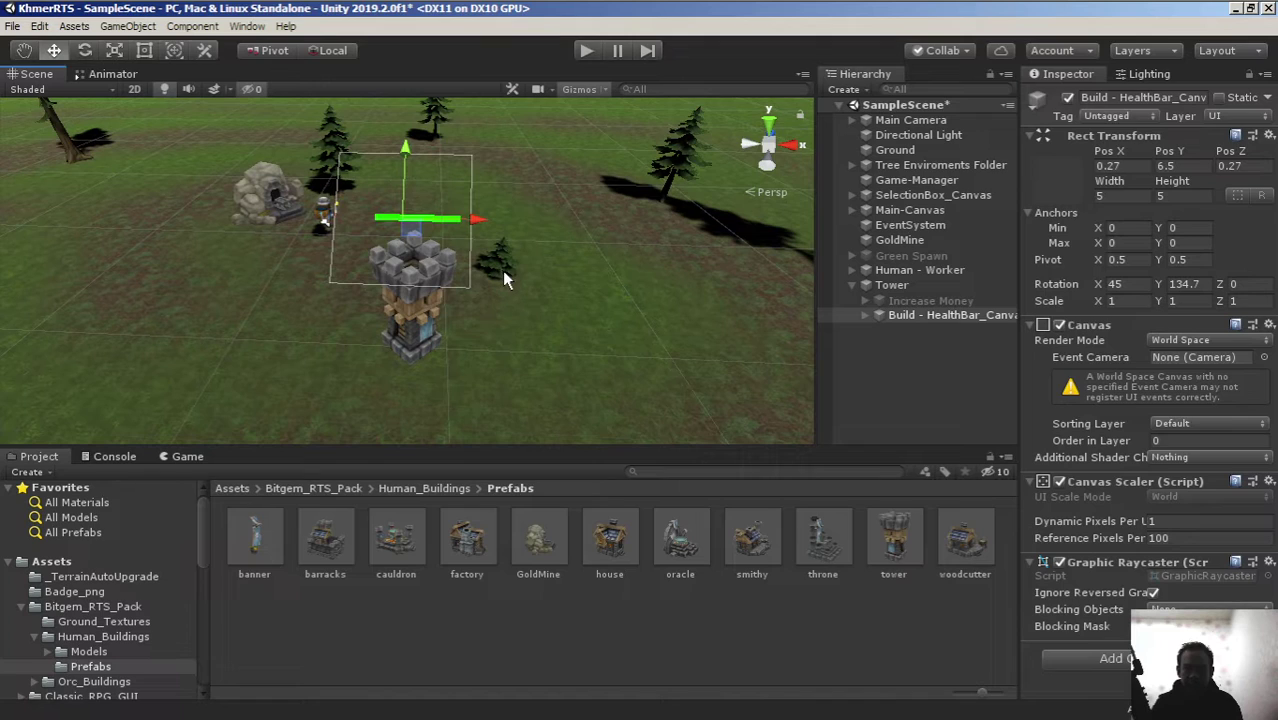
middle_drag(502, 277, 614, 279)
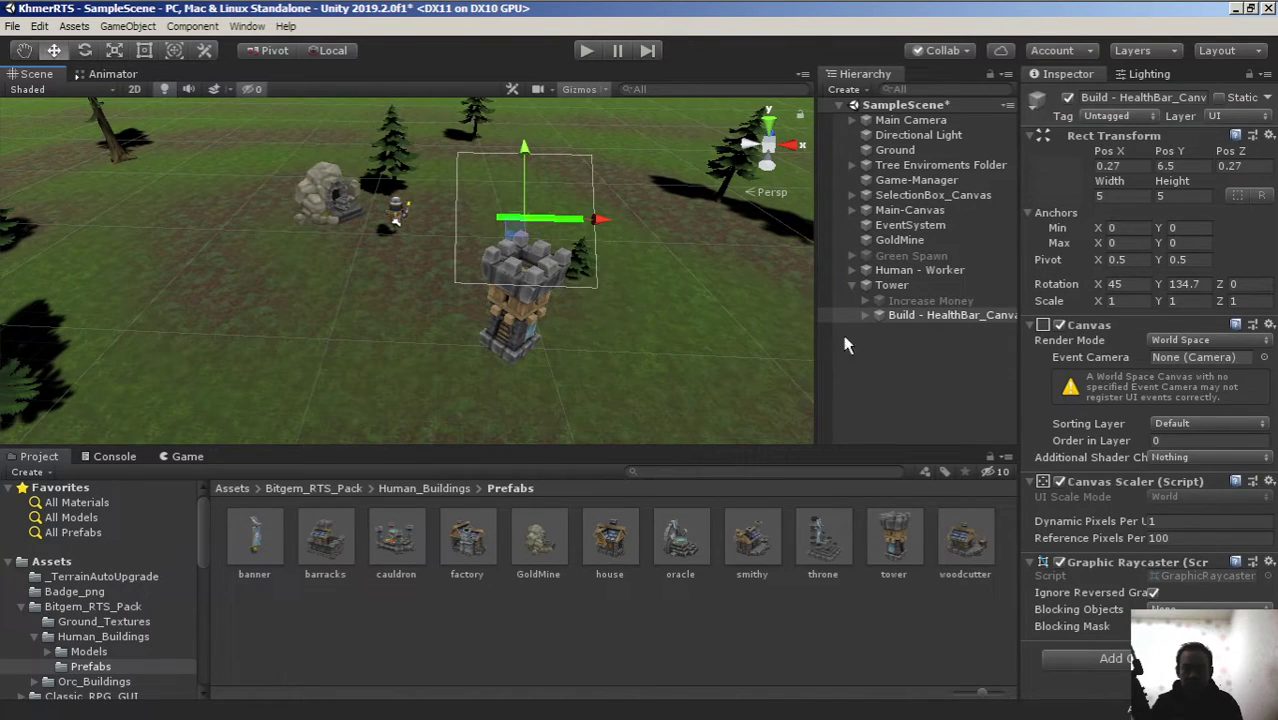
click(891, 286)
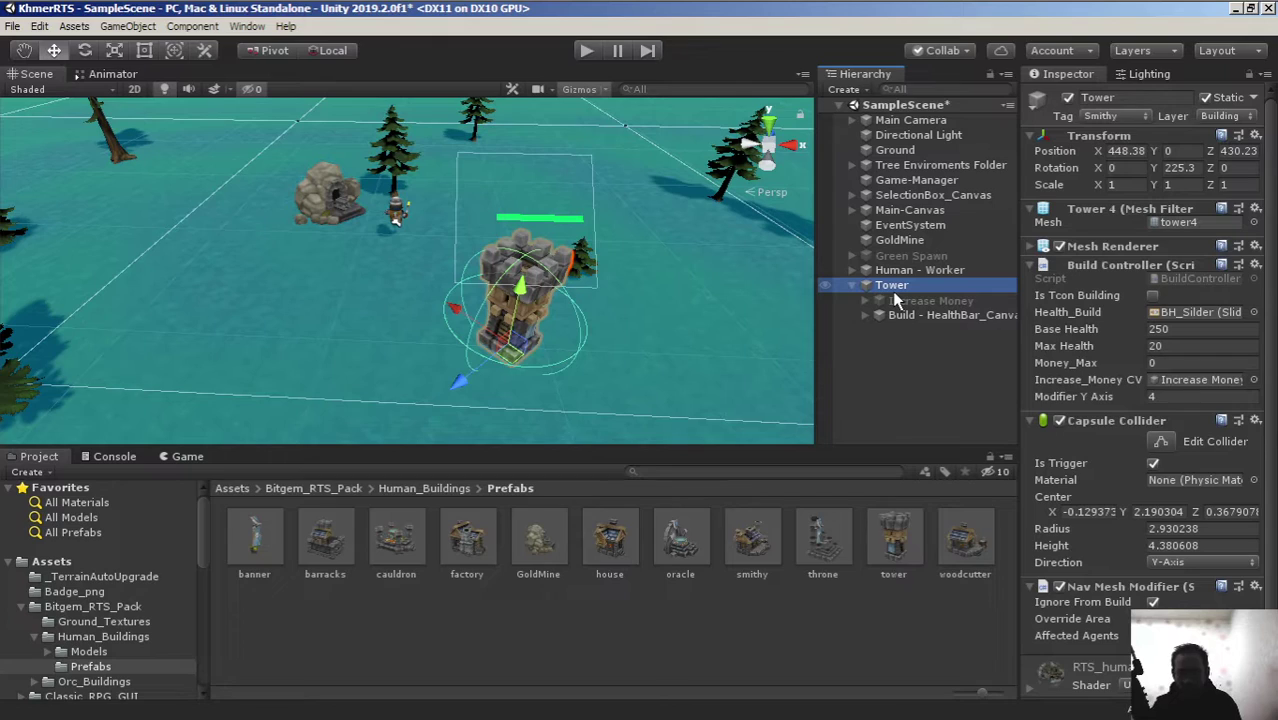
Retag the Tower object from Smithy to Tower
click(1126, 117)
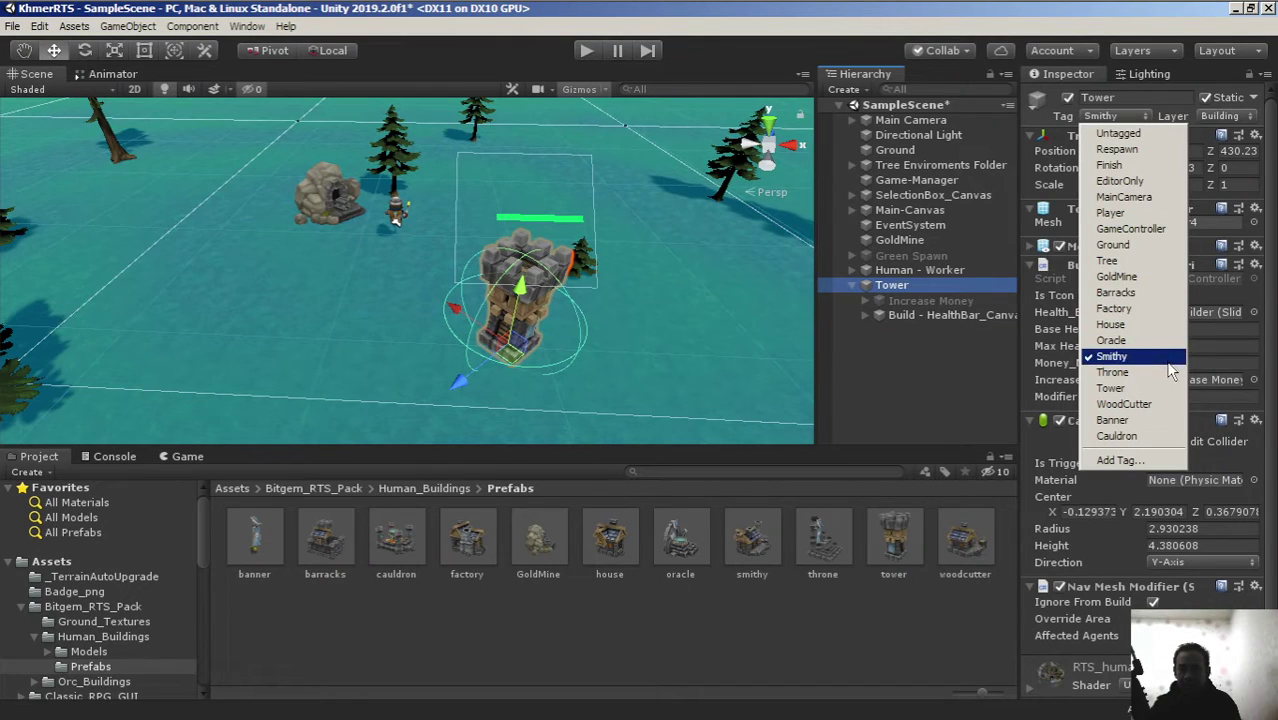
click(1140, 389)
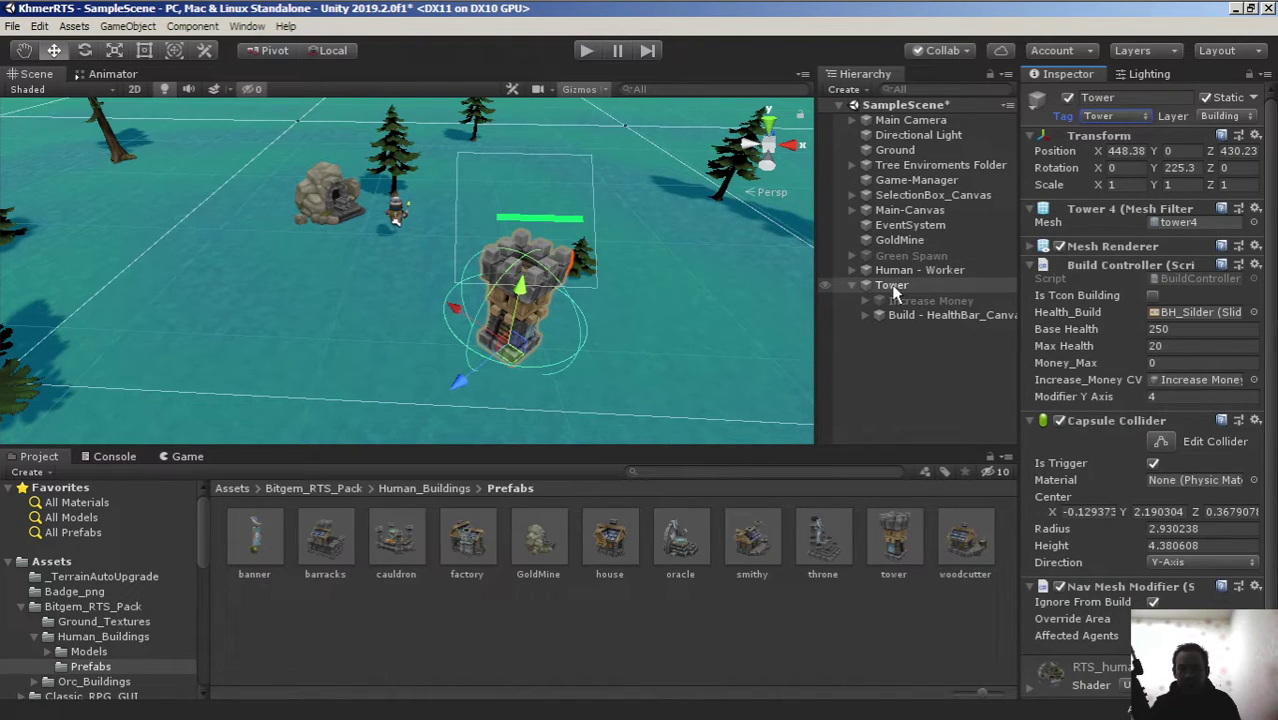
Overwrite the tower prefab with the Tower object, confirming Replace Anyway
drag(895, 290, 897, 545)
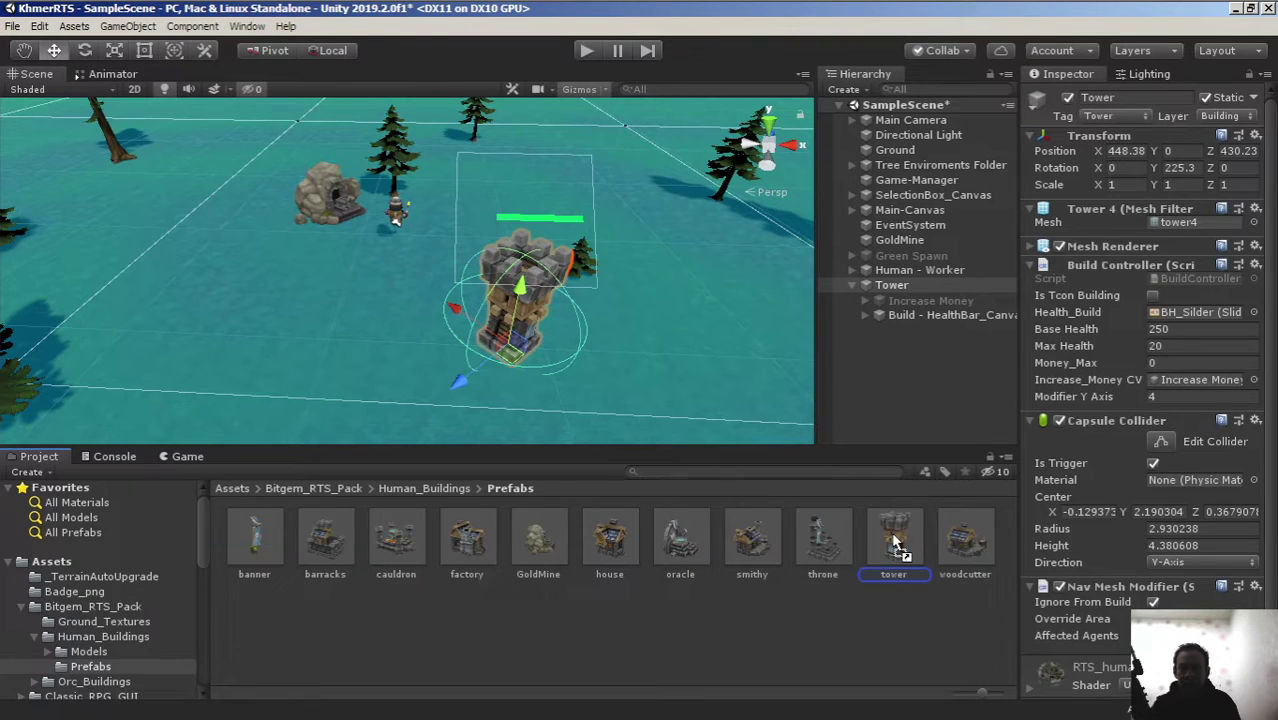
drag(895, 541, 895, 541)
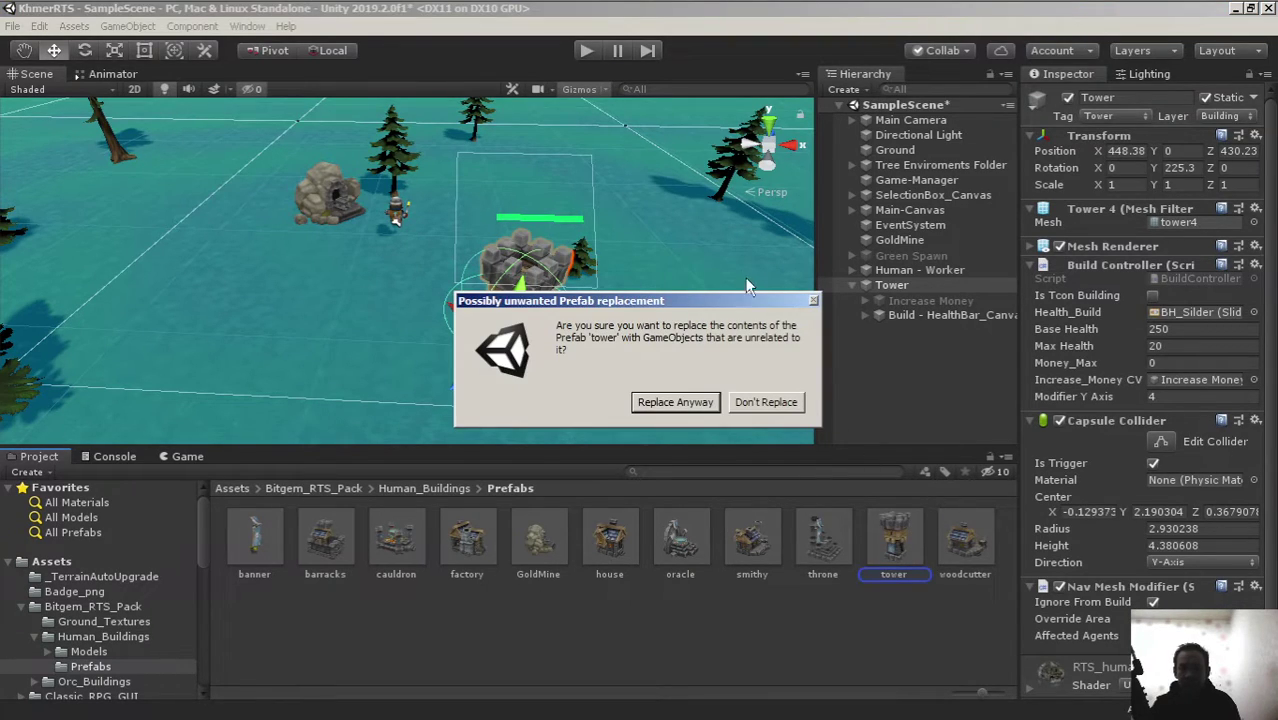
click(667, 404)
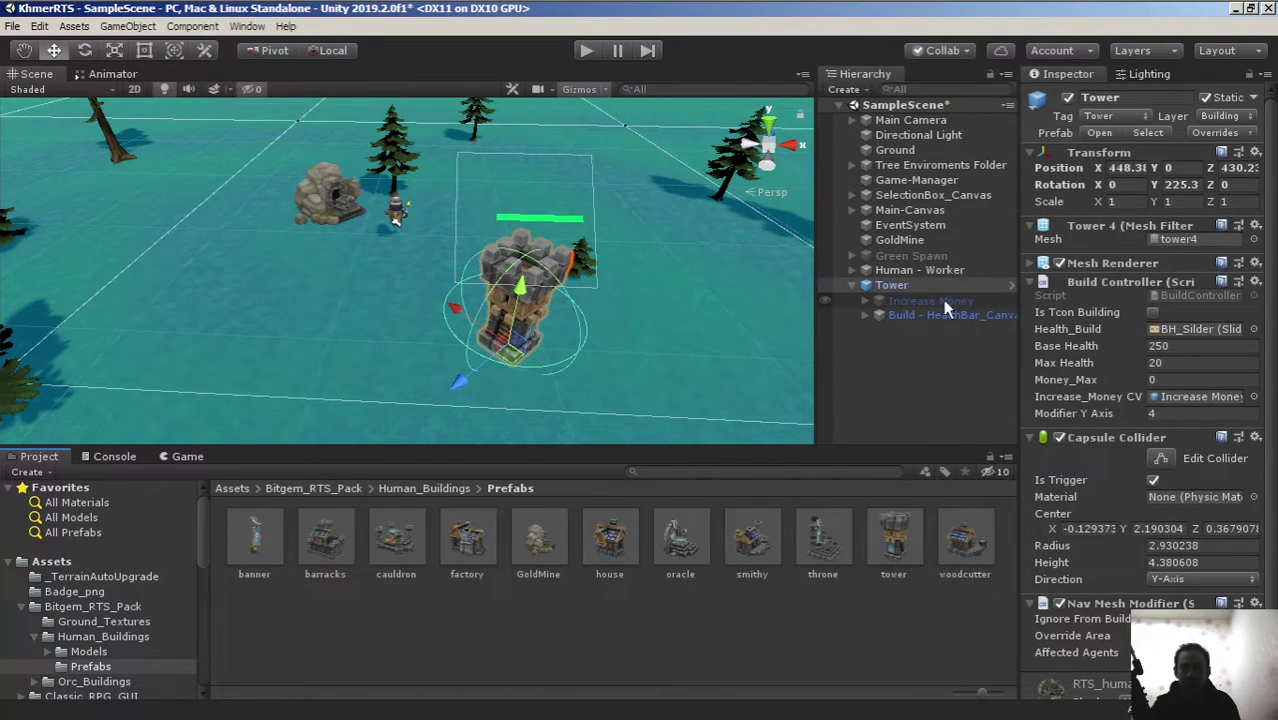
Unpack the Tower object completely from its prefab
click(892, 287)
right_click(893, 285)
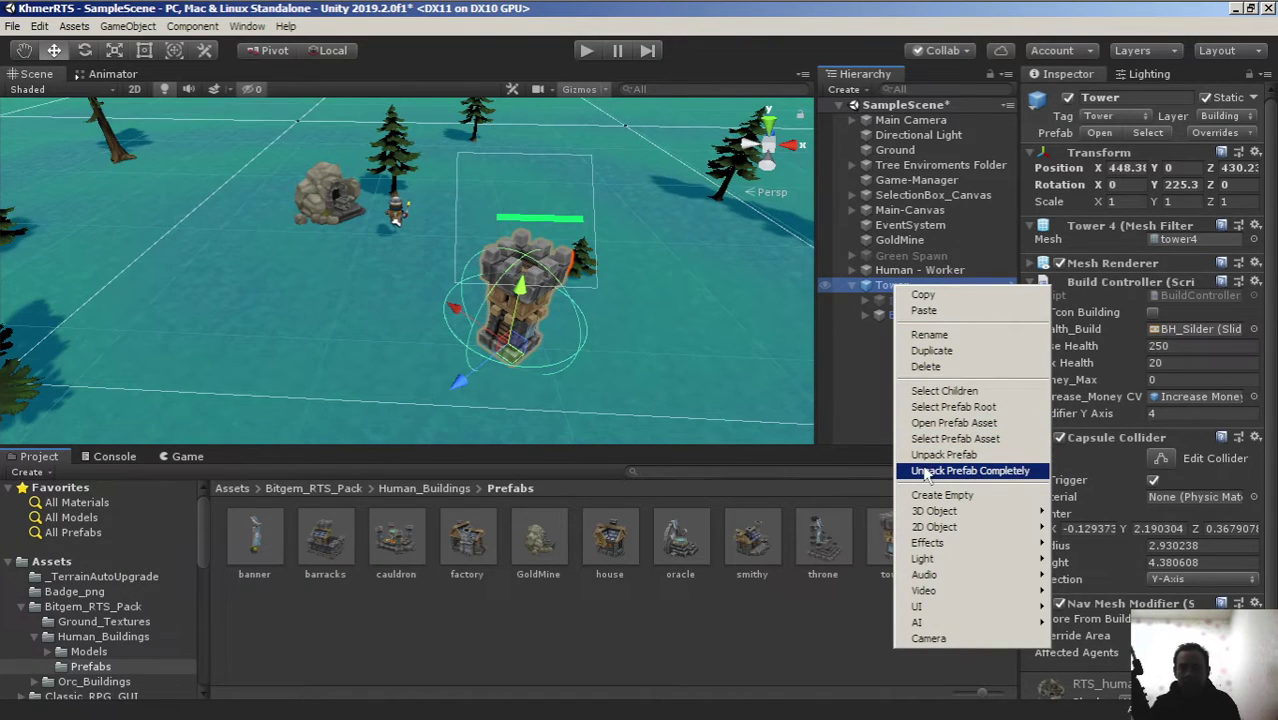
click(1003, 477)
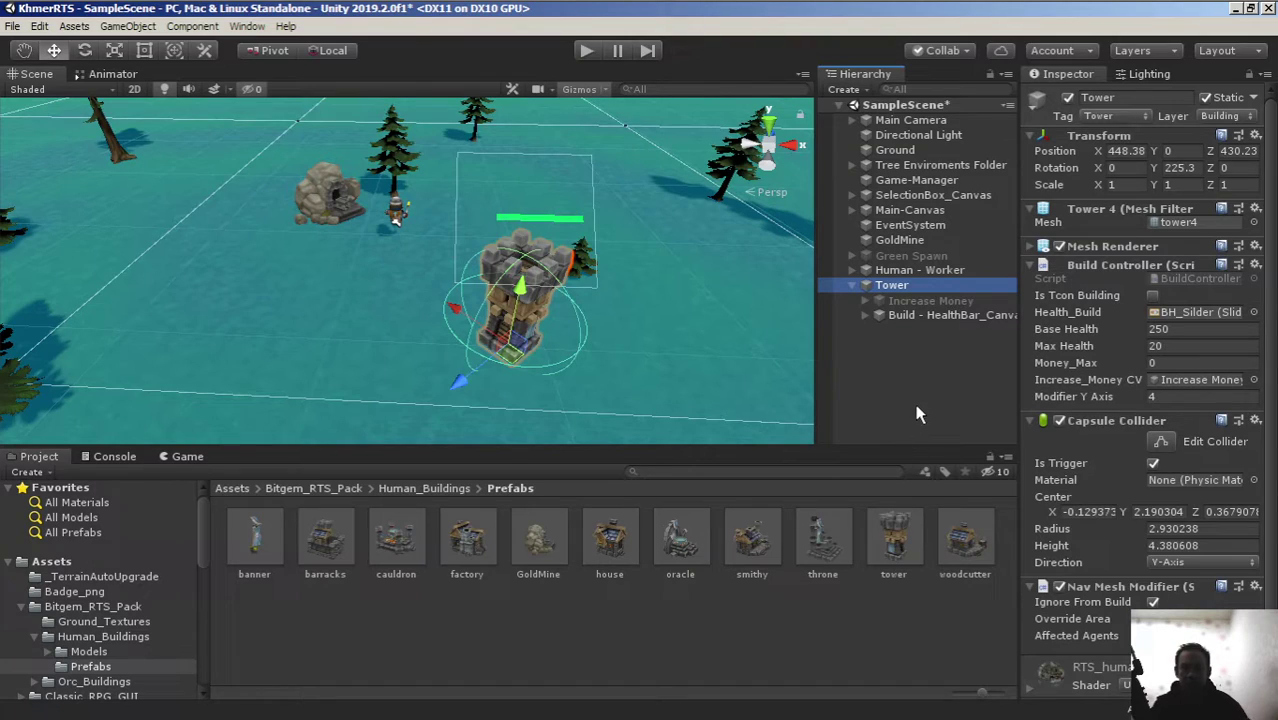
Rename the Tower object to Throne and tag it Throne
click(952, 284)
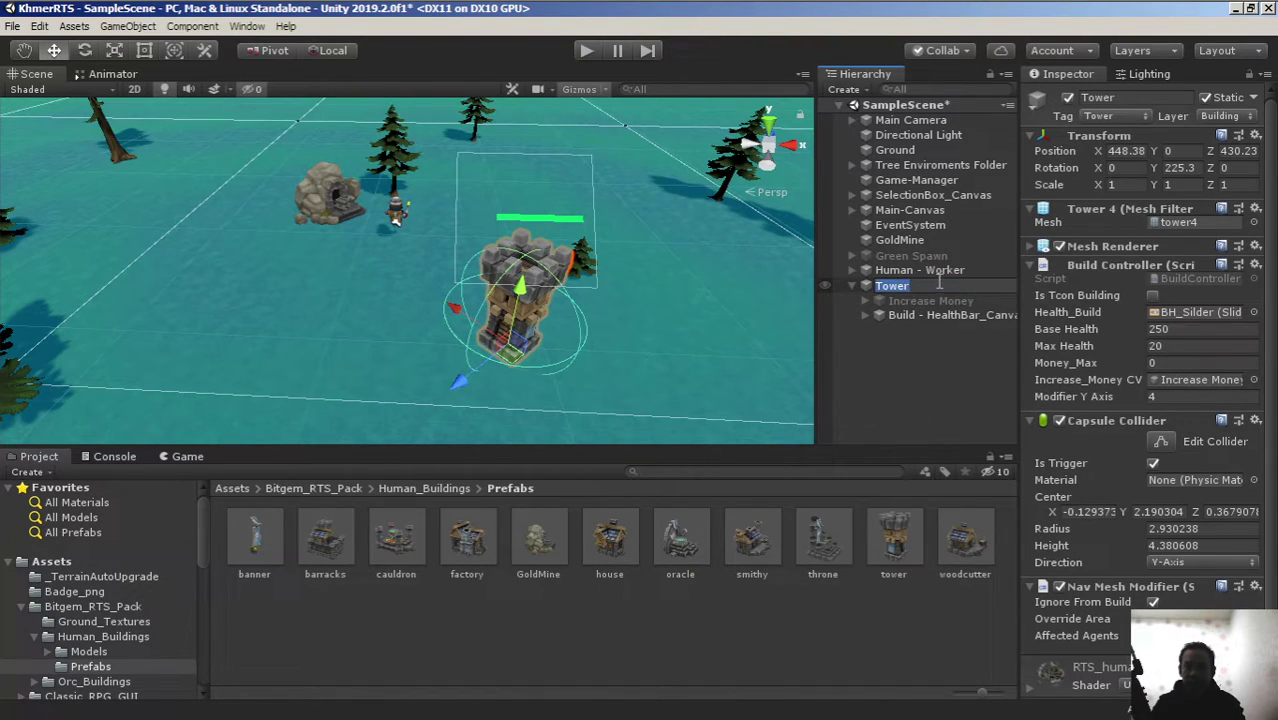
text(Th)
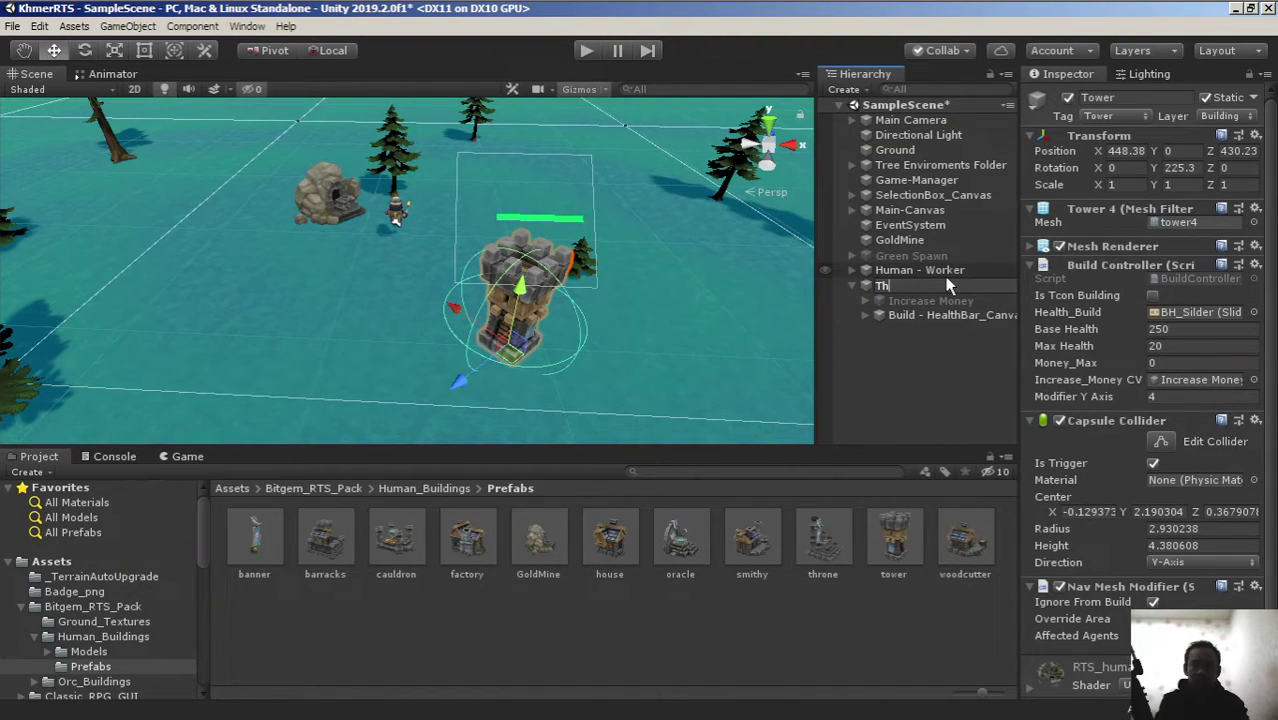
text(rone)
key(Return)
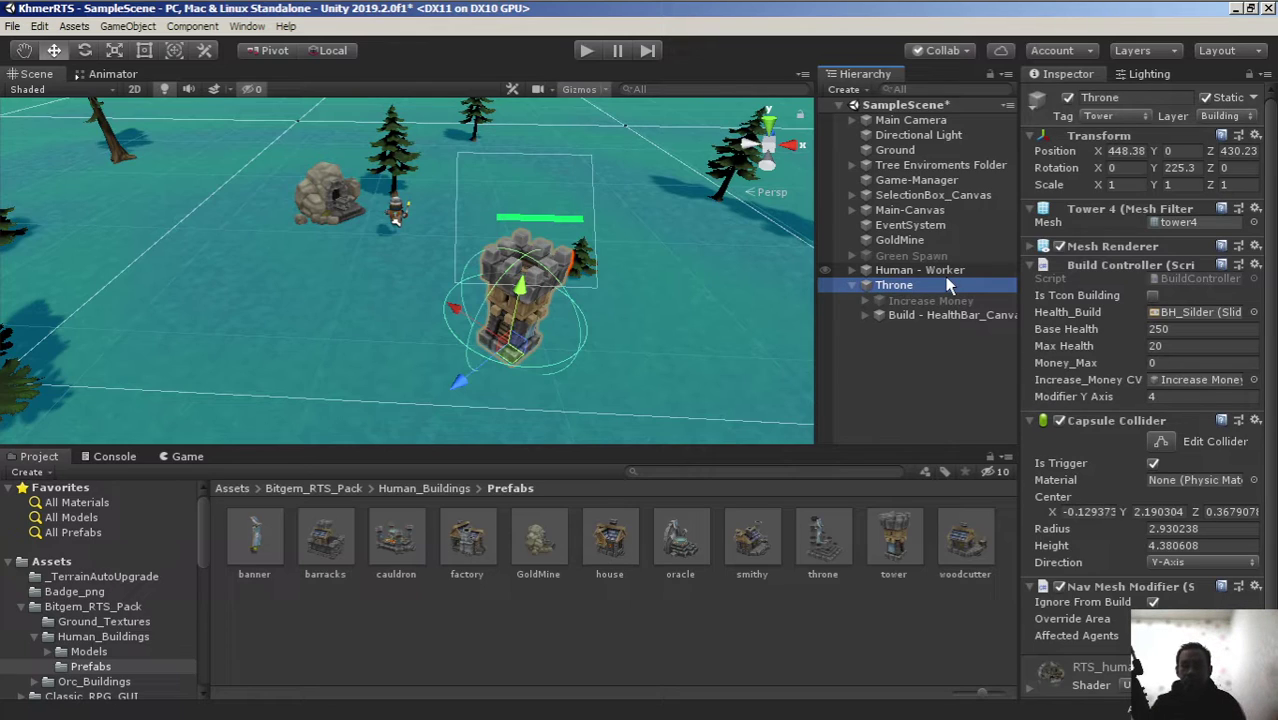
click(1118, 117)
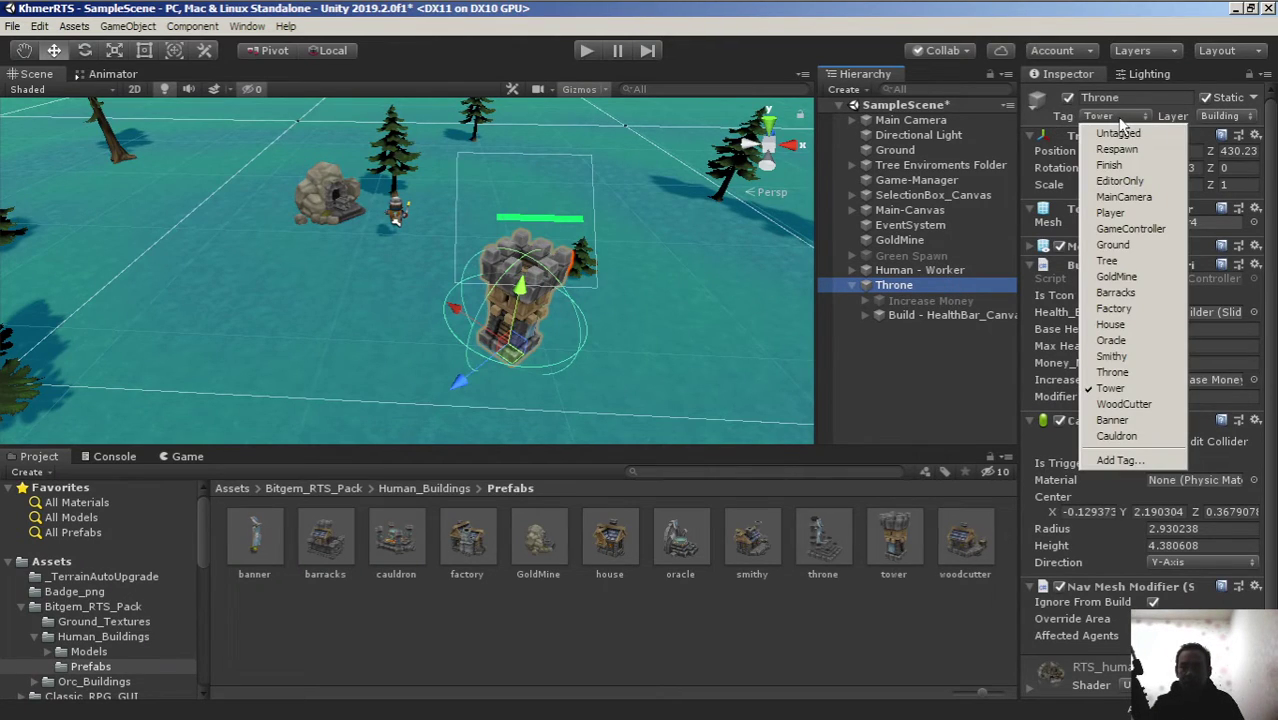
click(1132, 378)
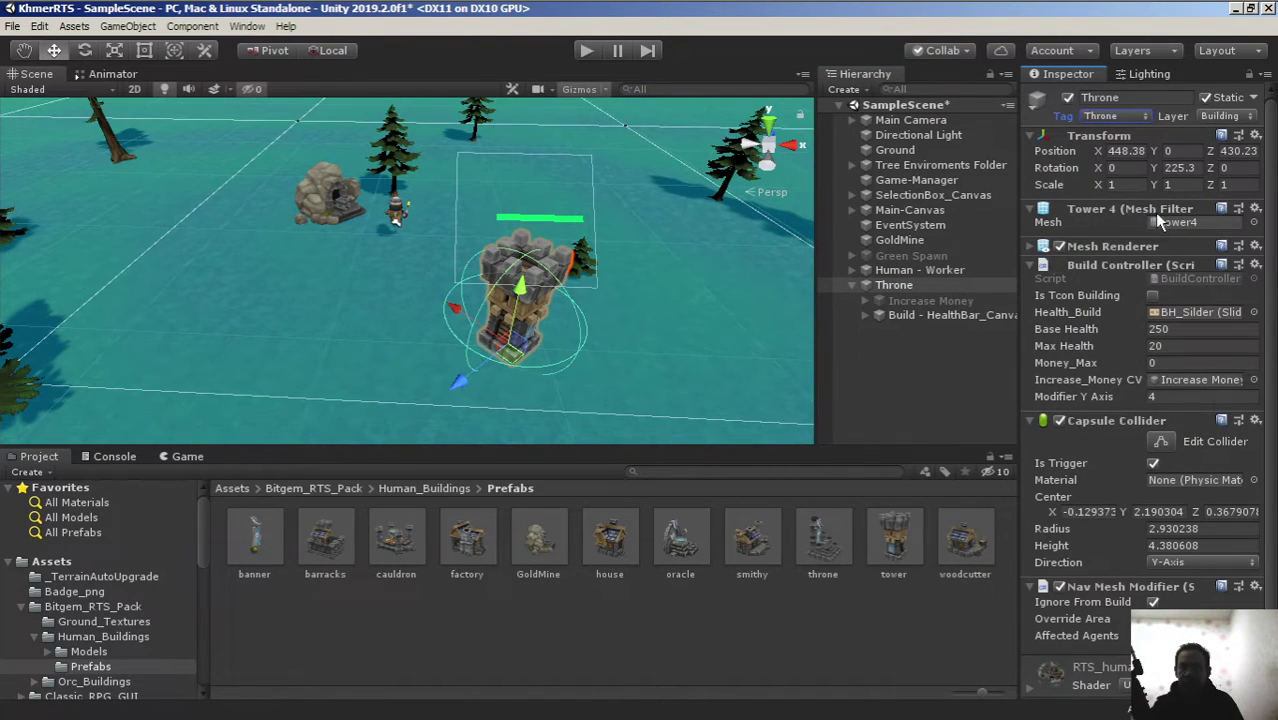
Give the Throne object the throne mesh and view it in the scene
click(1254, 223)
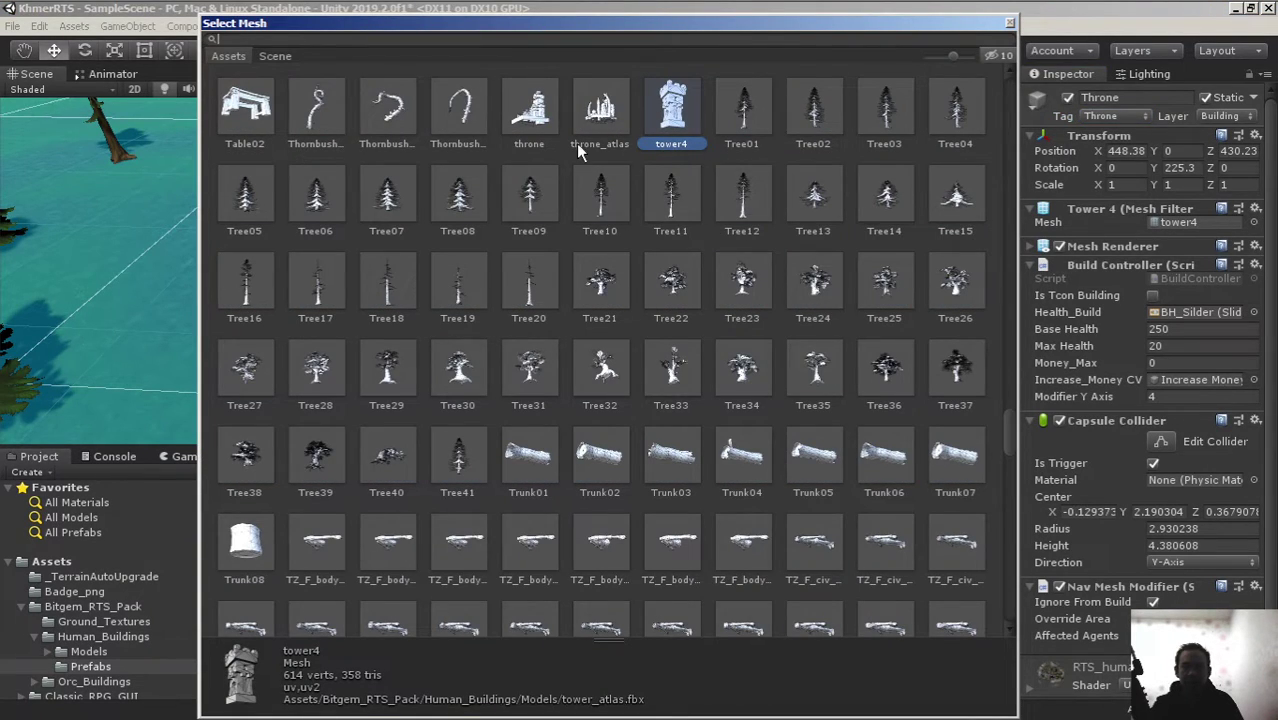
click(533, 118)
click(1011, 23)
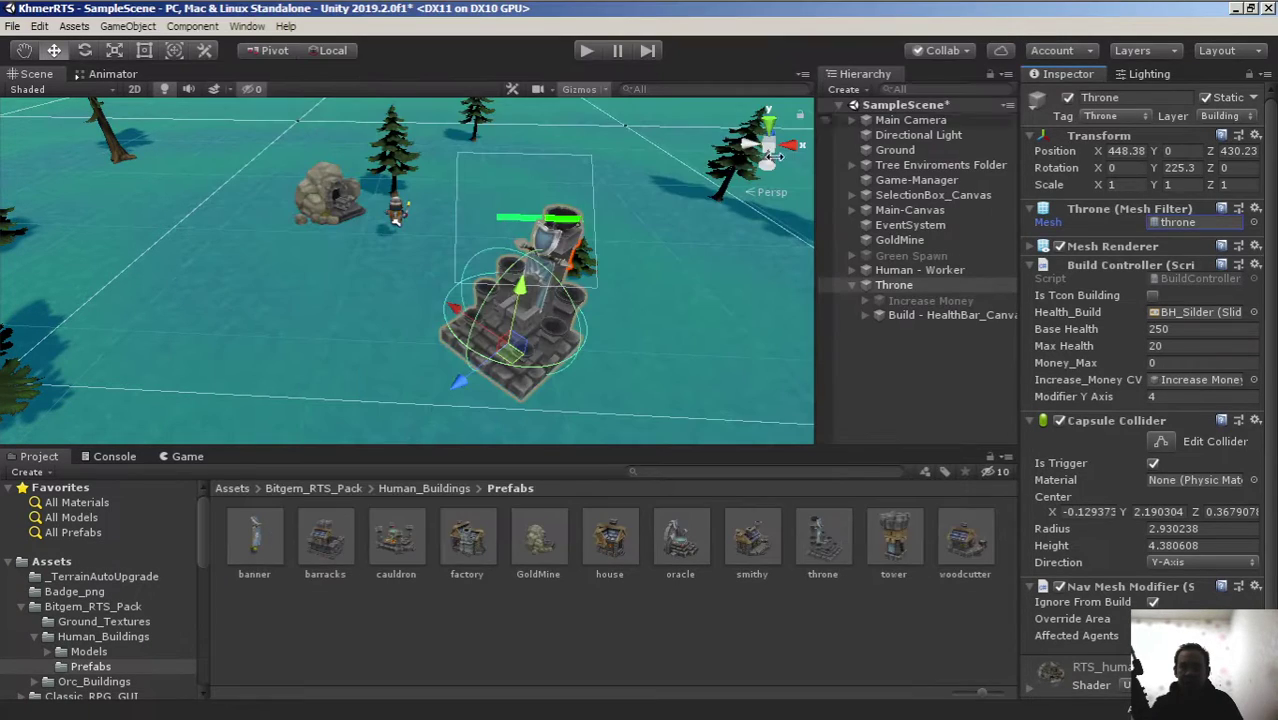
middle_drag(505, 310, 371, 351)
scroll(371, 351, up, 3)
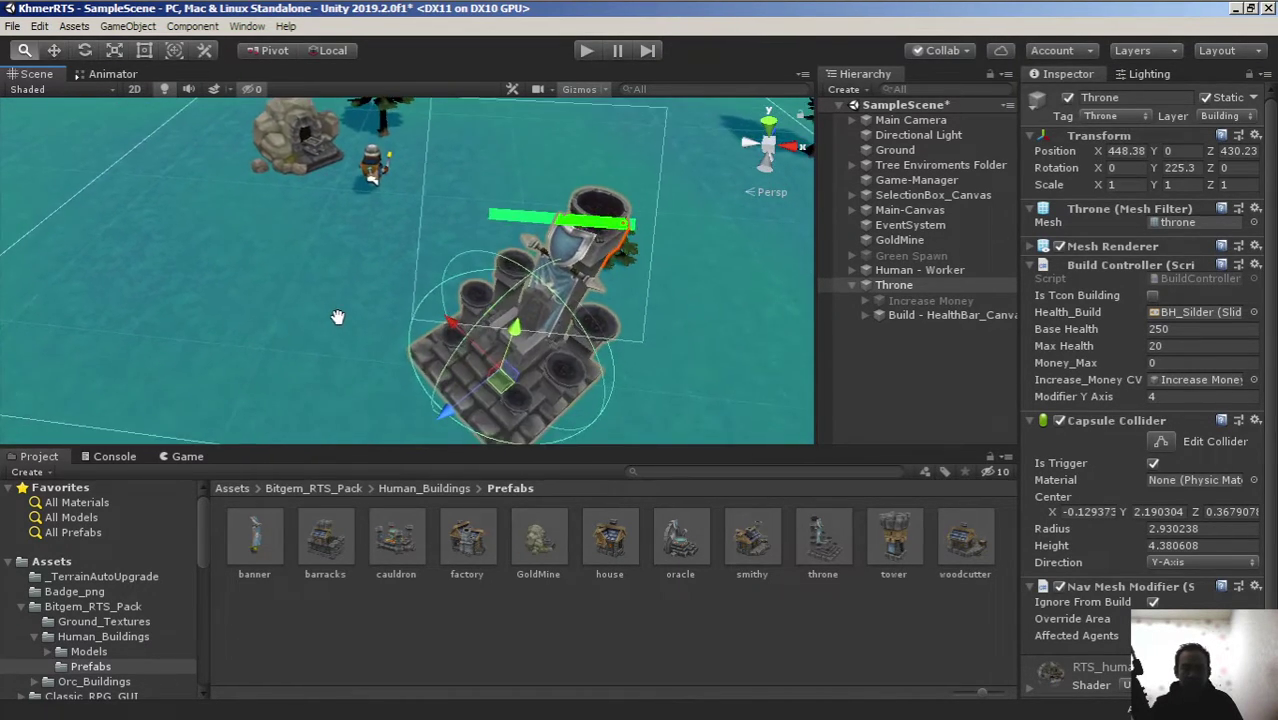
scroll(337, 317, down, 5)
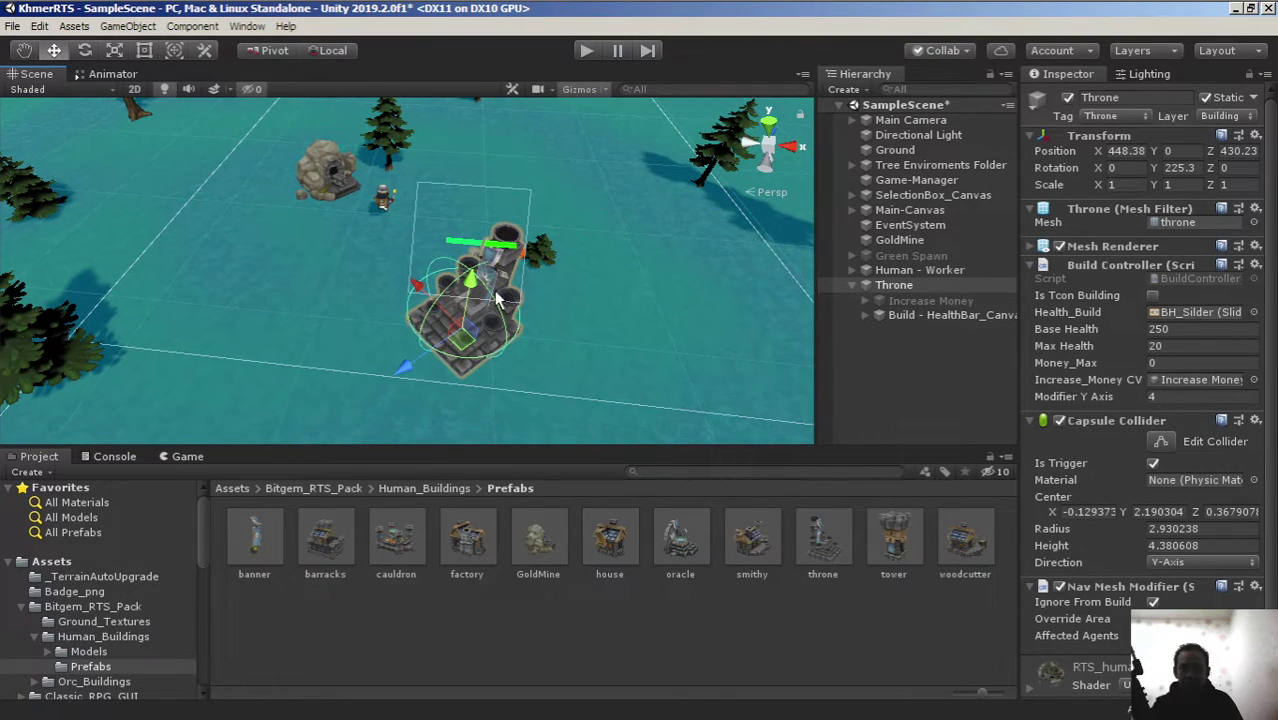
click(902, 287)
Overwrite the throne prefab with the Throne object, then fully unpack the scene Throne
drag(902, 287, 829, 567)
click(684, 402)
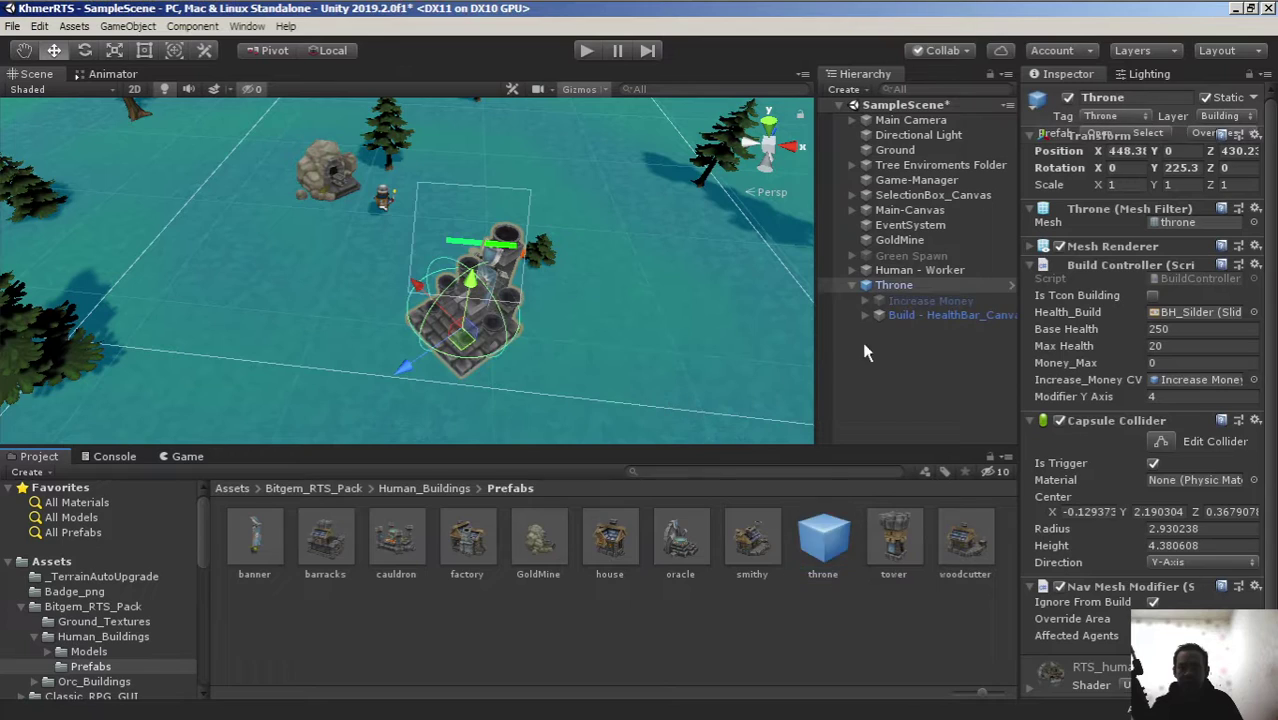
right_click(893, 292)
click(970, 474)
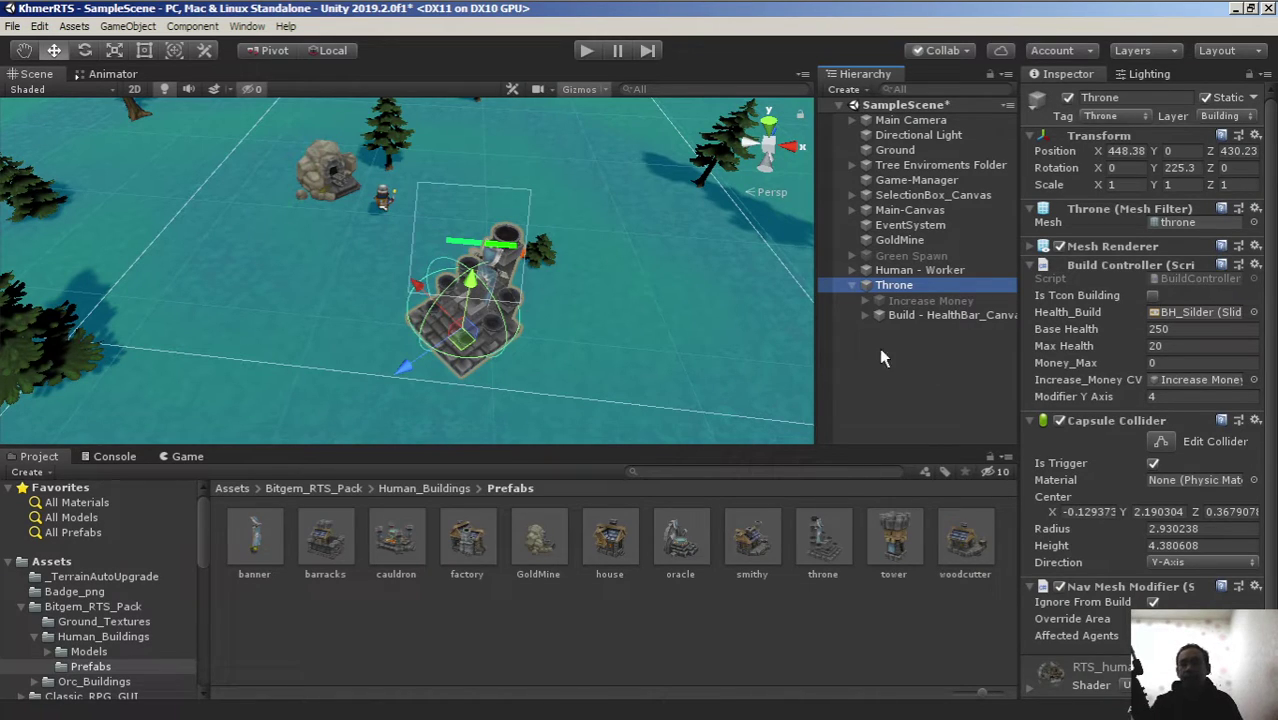
Rename the Throne object to Oracle and change its tag from Throne to Oracle
click(903, 286)
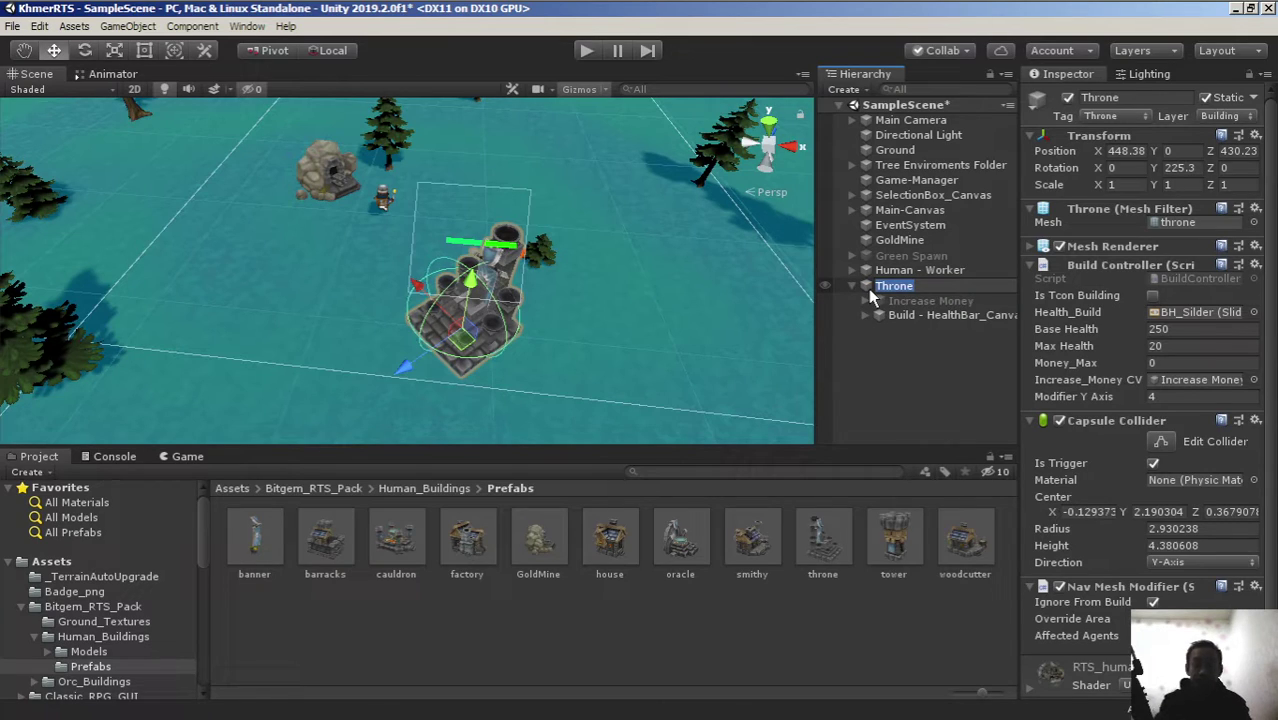
text(Orac)
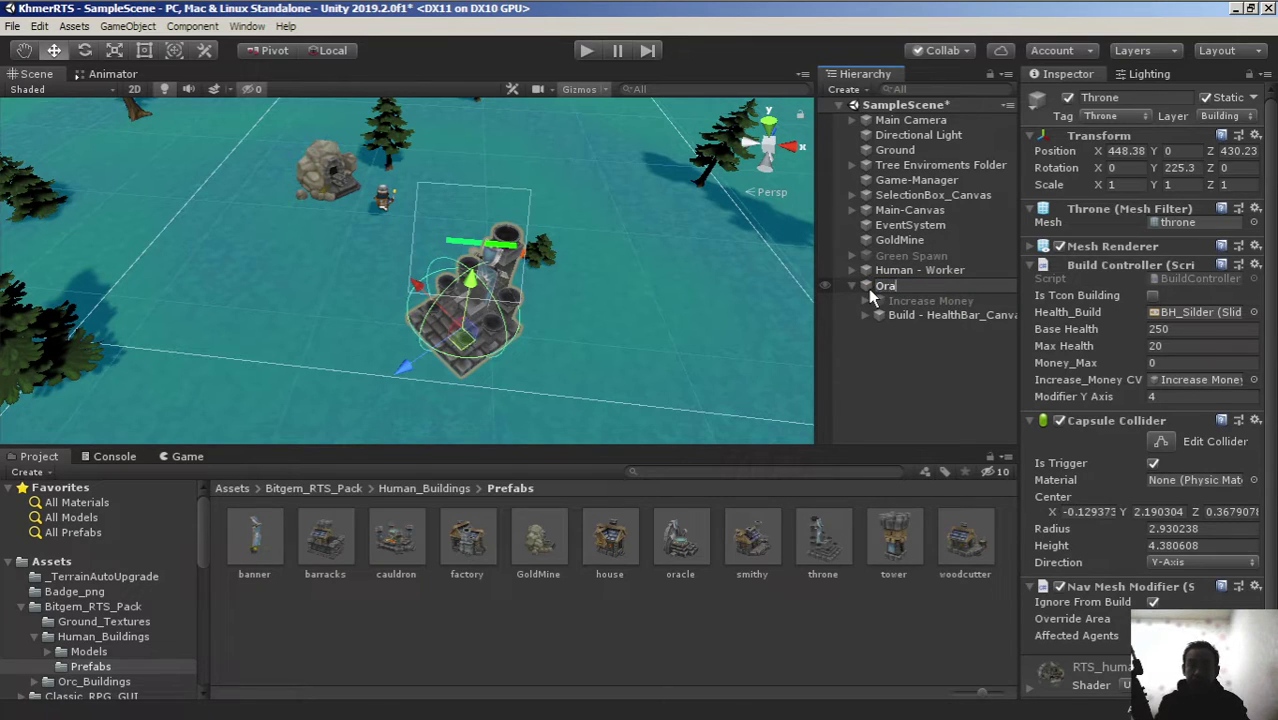
text(le)
key(Return)
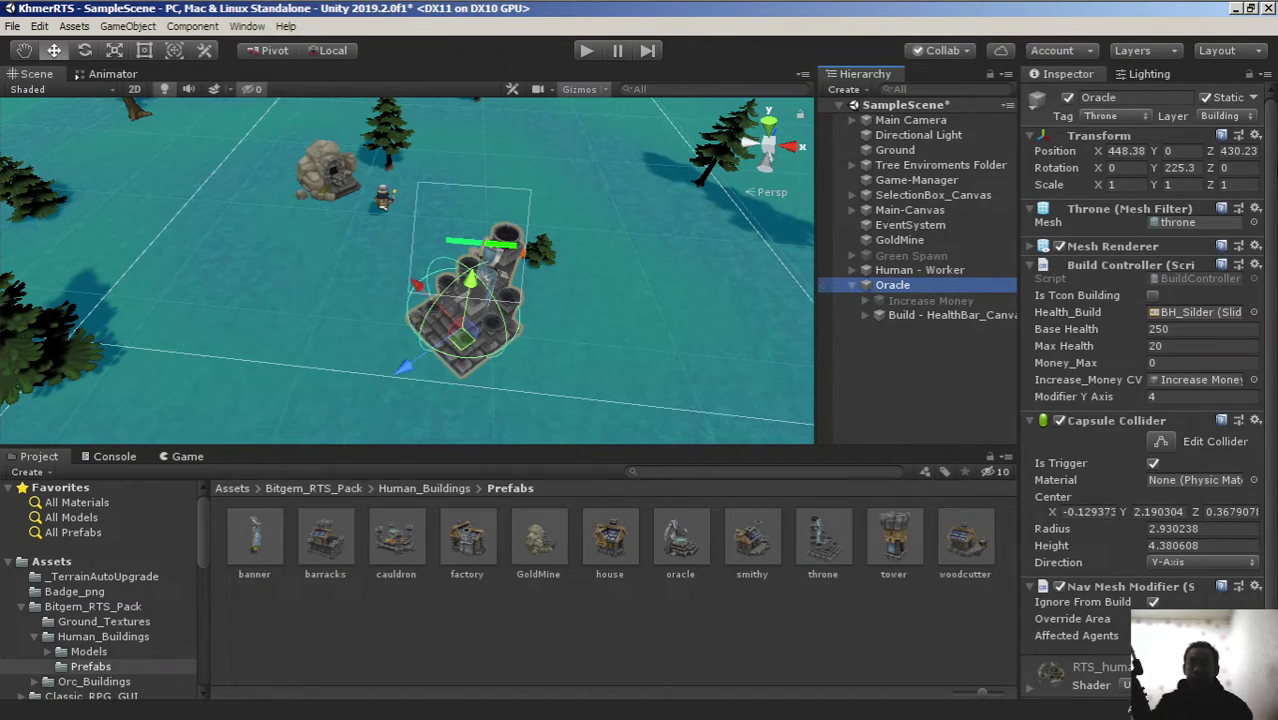
click(1106, 117)
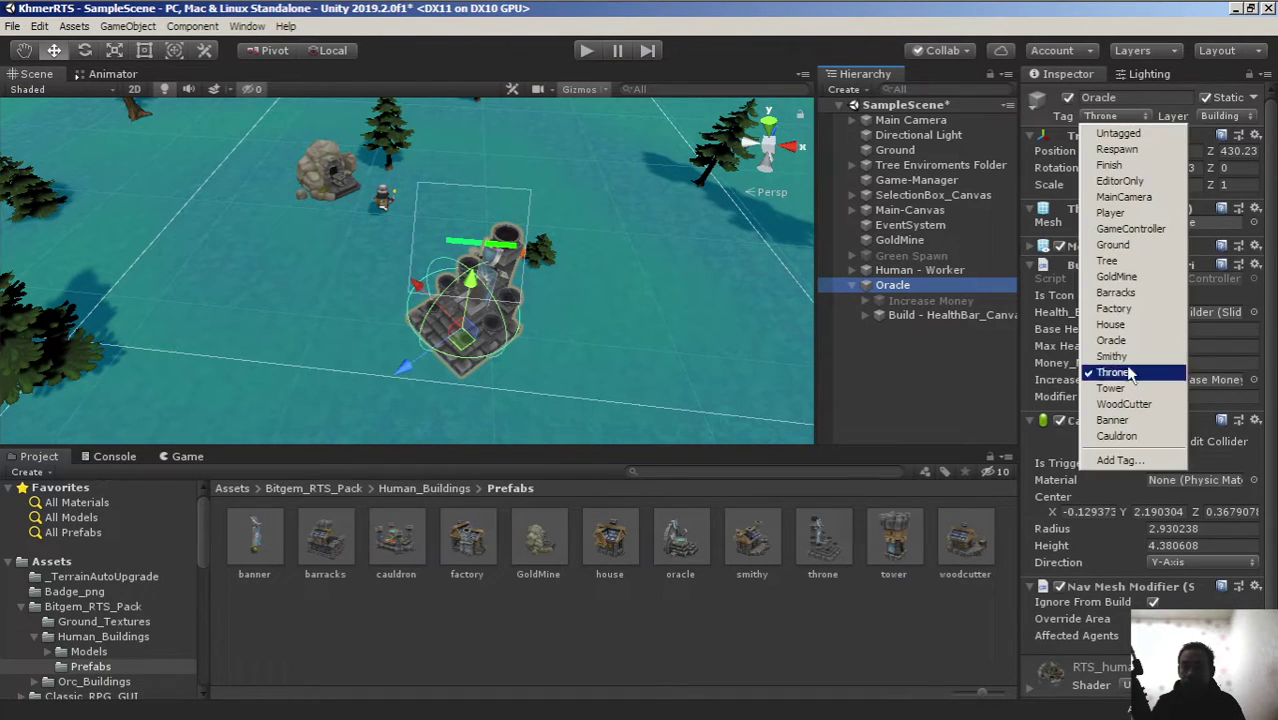
click(1112, 340)
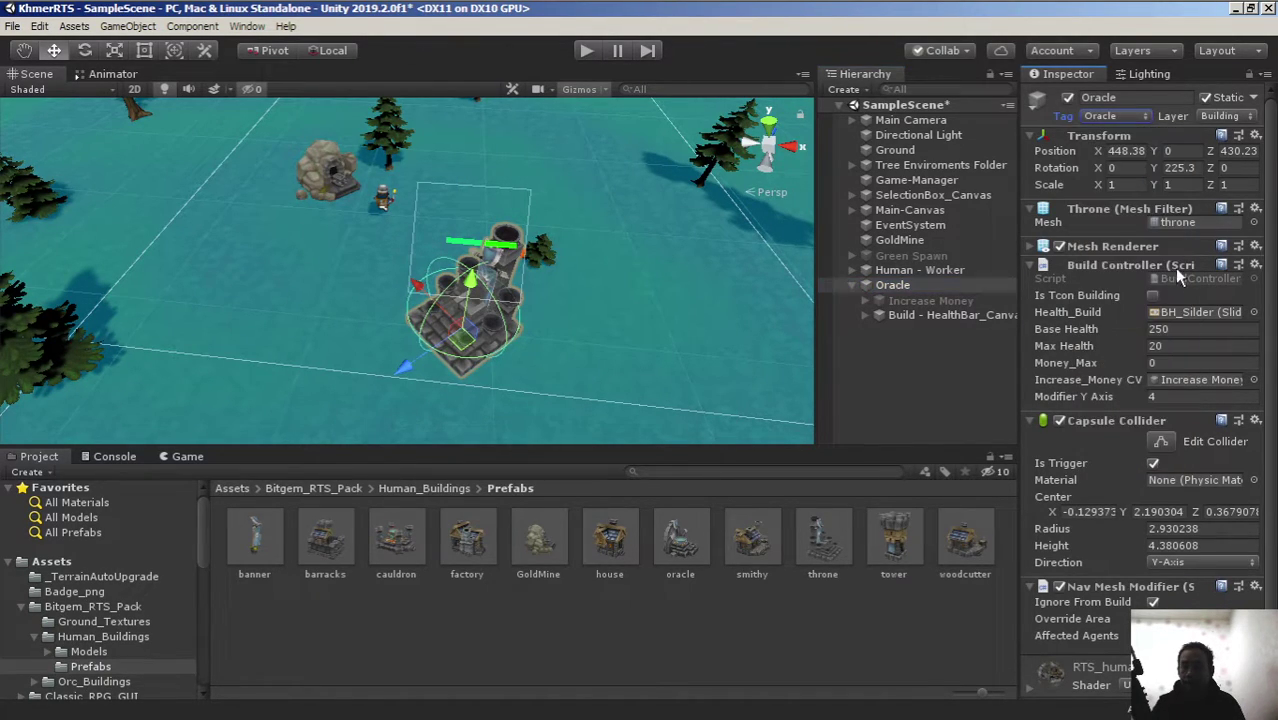
click(1254, 223)
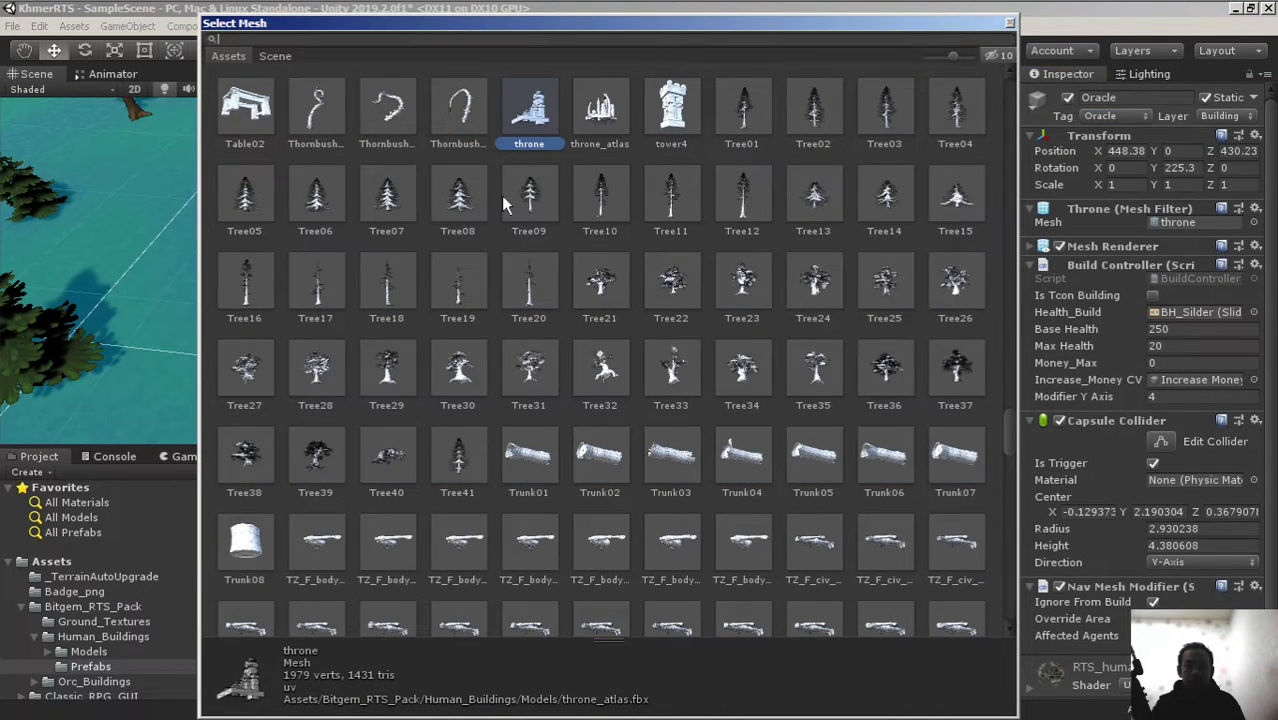
Scroll the Select Mesh list up to 'oracle' and assign that mesh to the Oracle building
scroll(565, 235, up, 4)
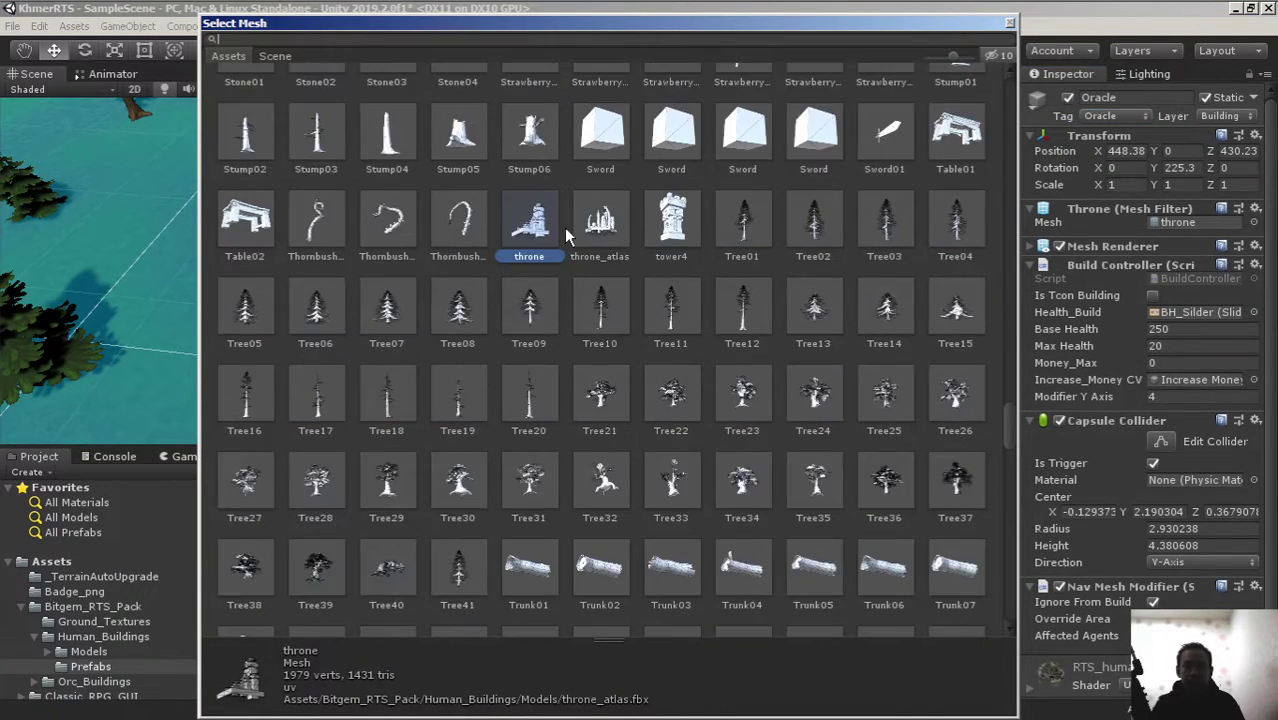
scroll(397, 285, up, 2)
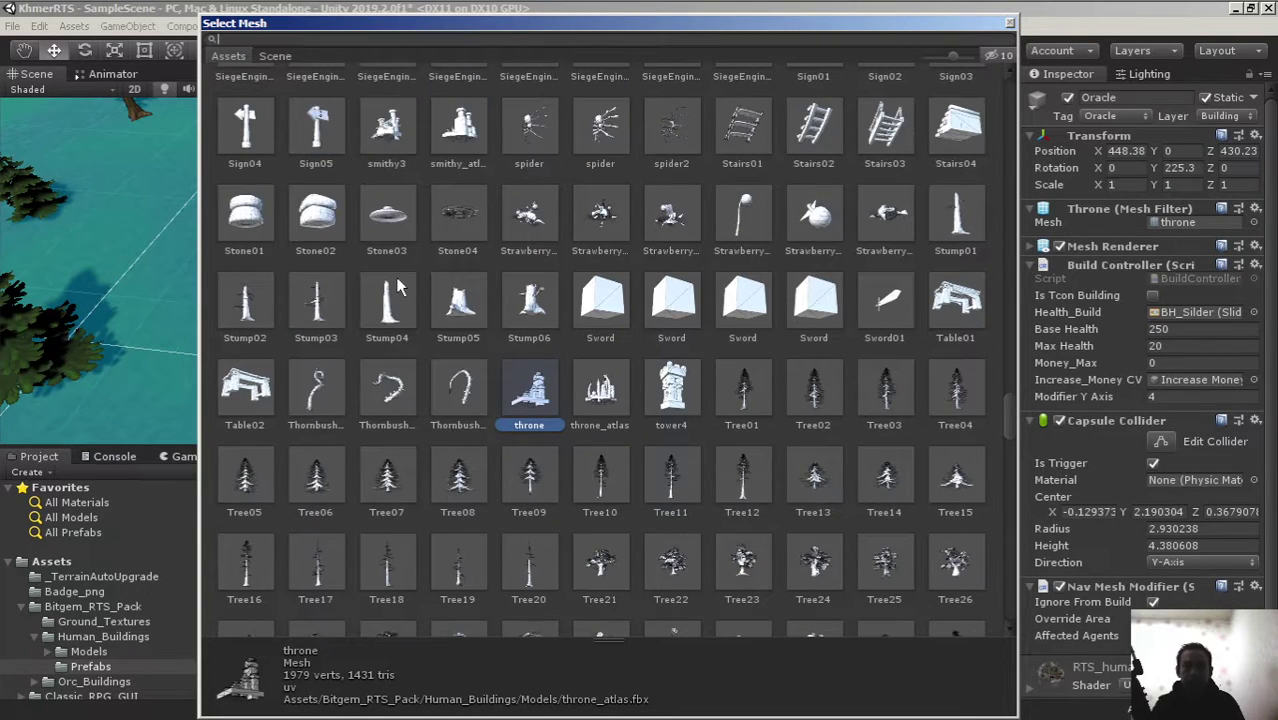
scroll(397, 285, up, 2)
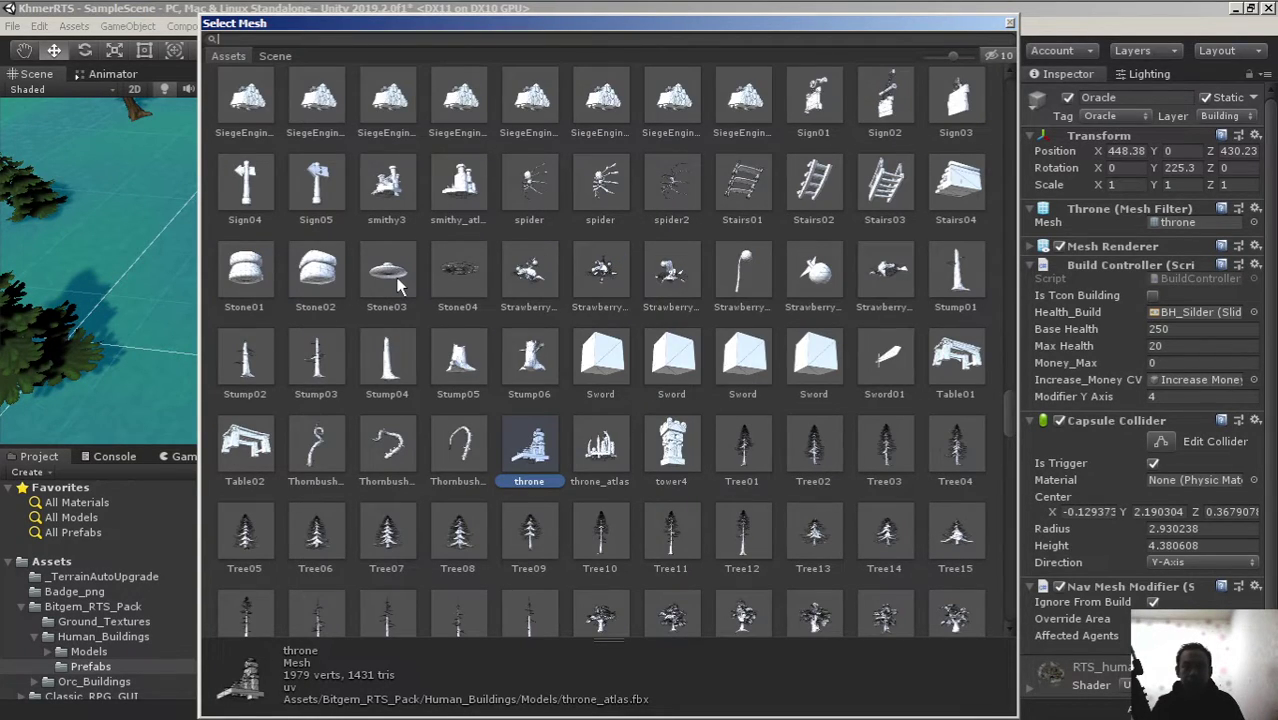
scroll(733, 320, up, 1)
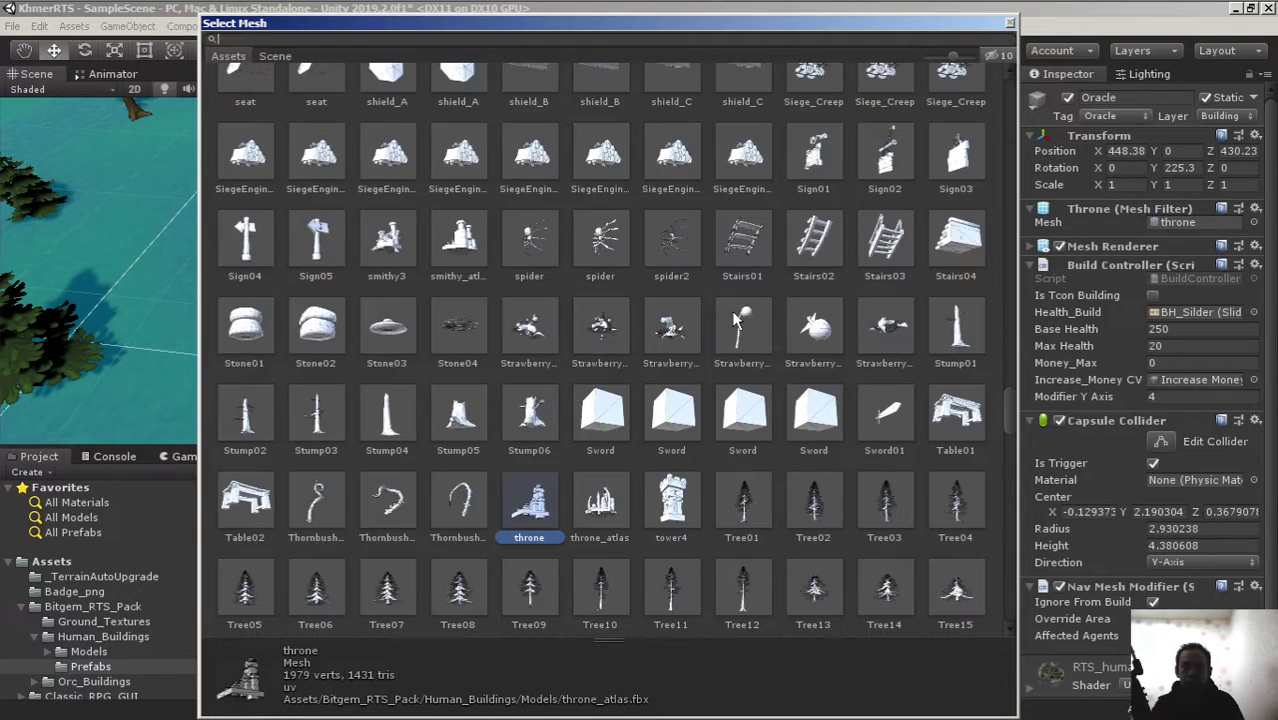
scroll(733, 320, up, 1)
scroll(733, 320, up, 1)
scroll(715, 345, up, 1)
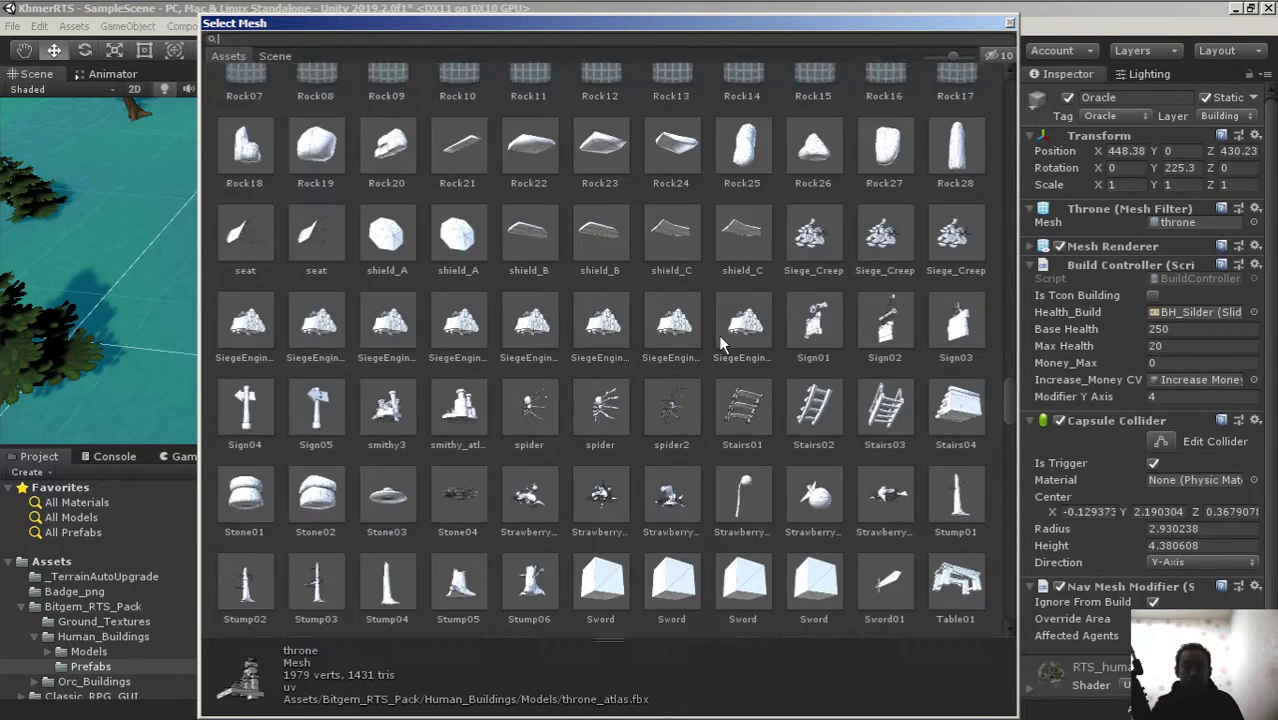
scroll(720, 343, up, 1)
scroll(720, 343, up, 1)
scroll(721, 343, up, 2)
scroll(722, 343, up, 1)
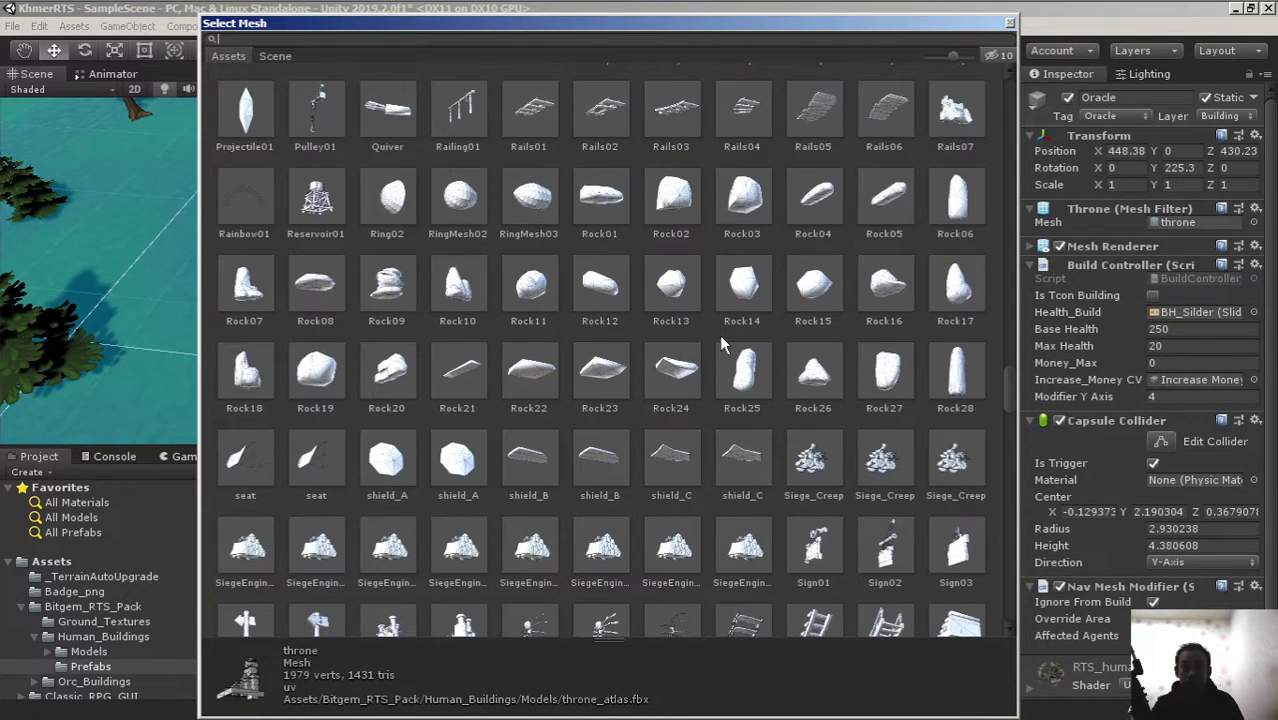
scroll(722, 343, up, 2)
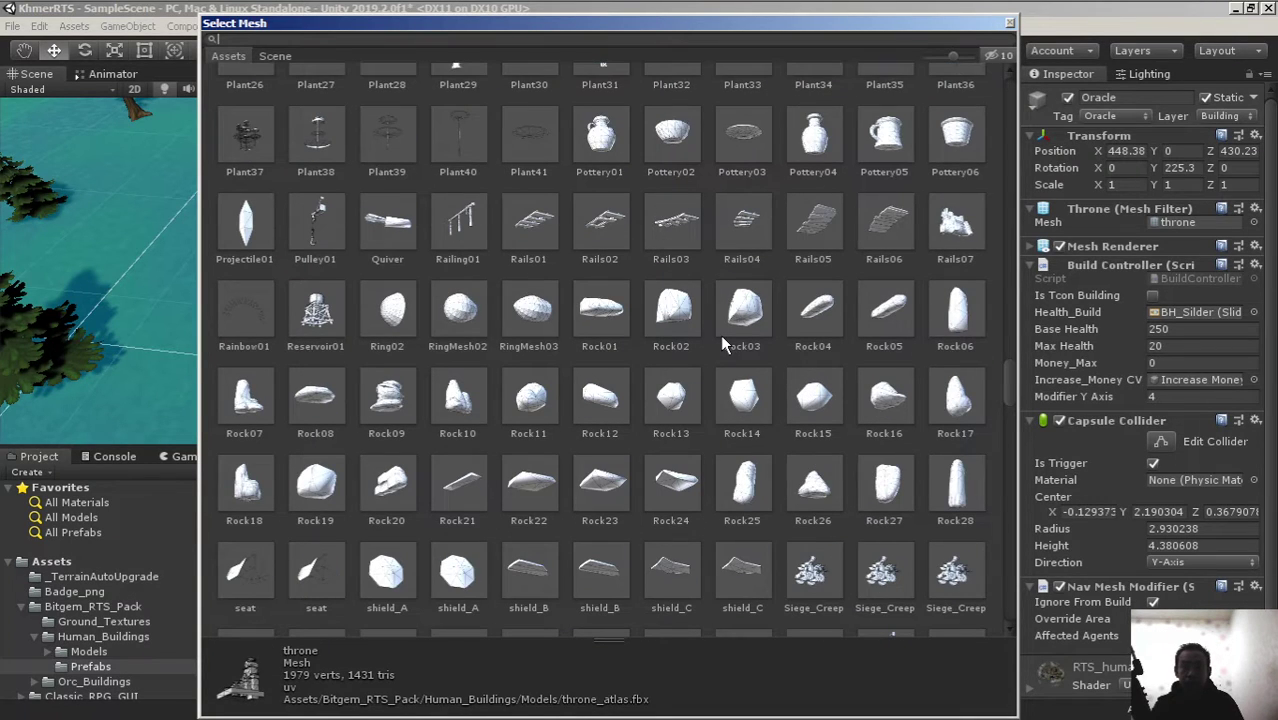
scroll(721, 343, up, 1)
scroll(721, 343, up, 2)
scroll(721, 343, up, 1)
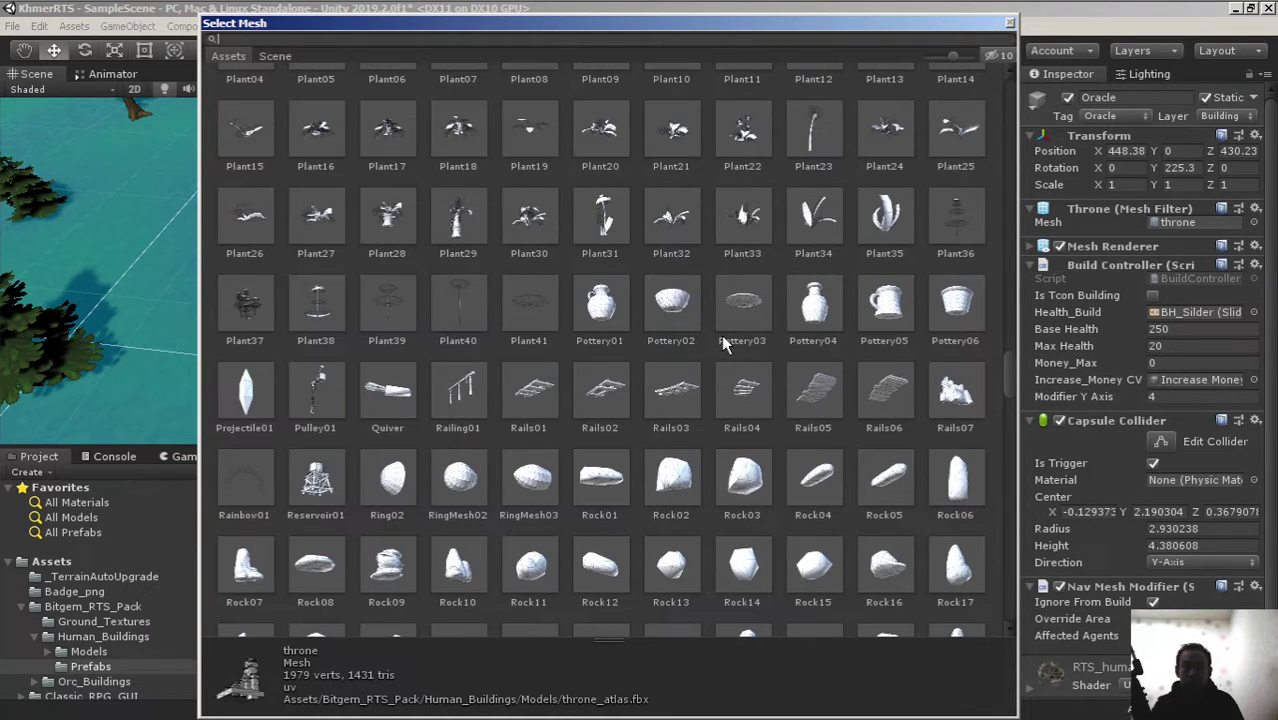
scroll(721, 343, up, 1)
scroll(721, 343, up, 2)
scroll(722, 347, up, 2)
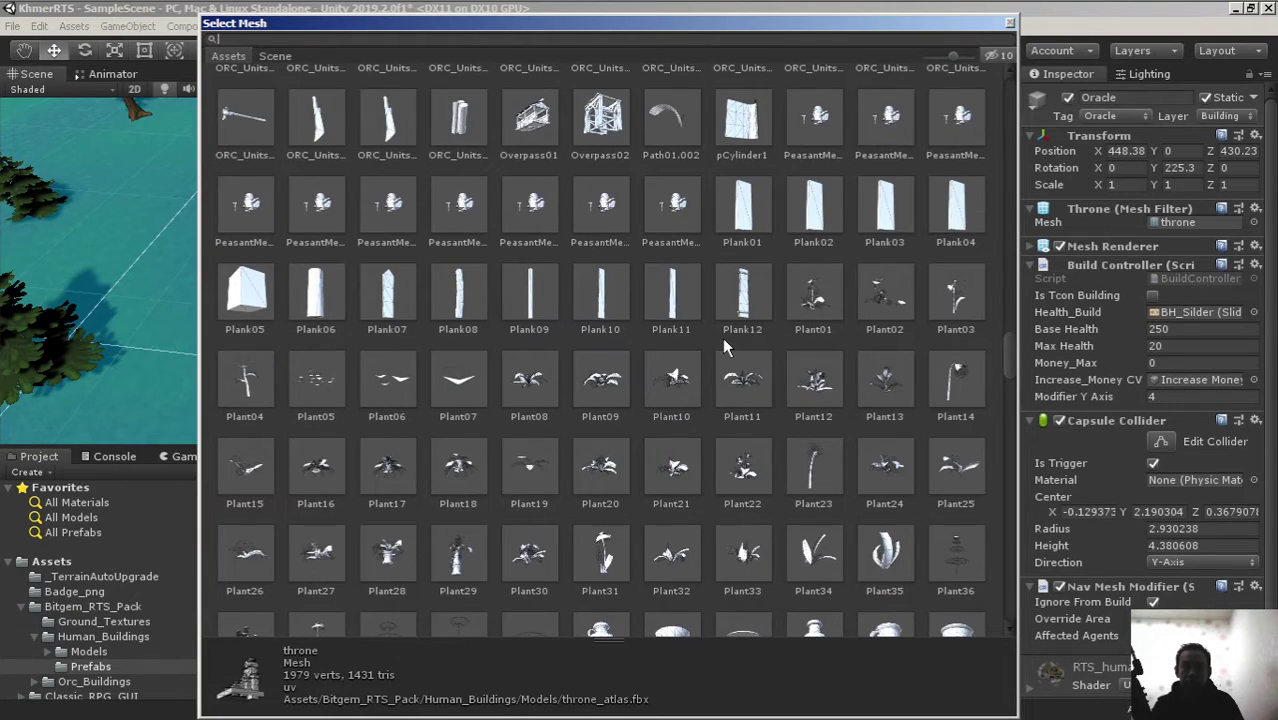
scroll(722, 337, up, 3)
scroll(724, 340, up, 1)
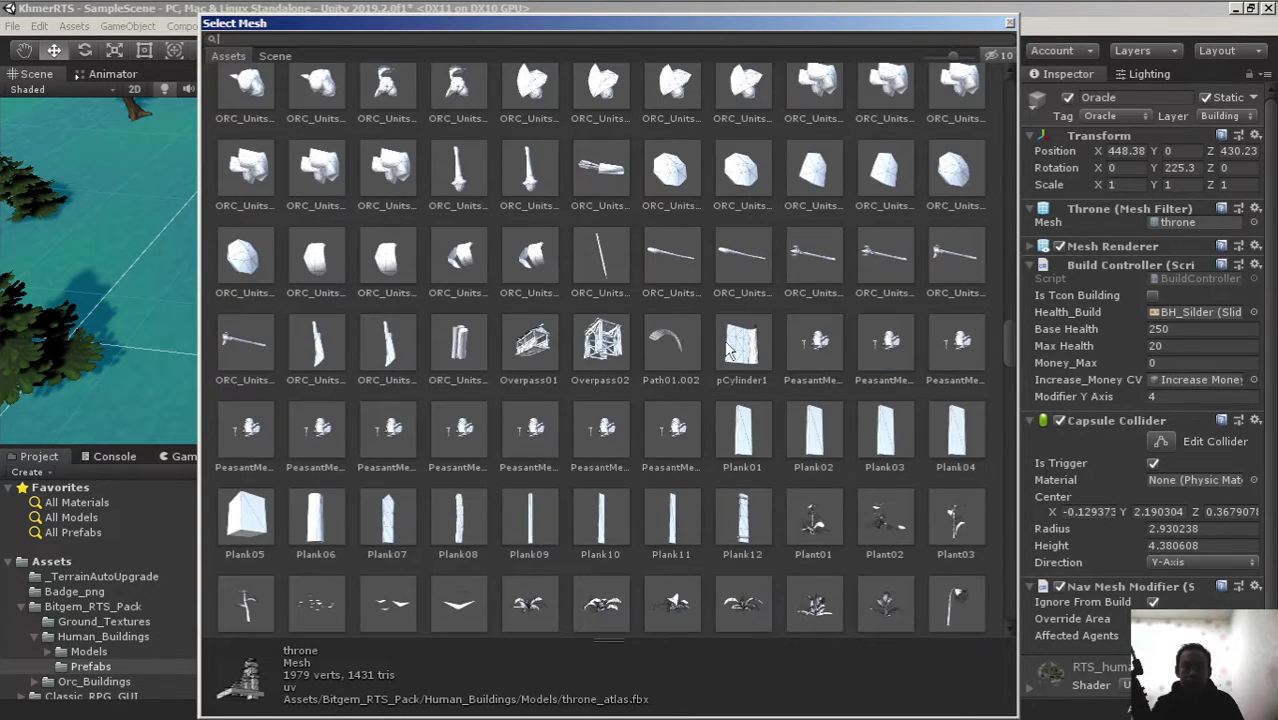
scroll(727, 349, up, 2)
scroll(727, 349, up, 2)
scroll(727, 349, up, 2)
scroll(727, 349, up, 1)
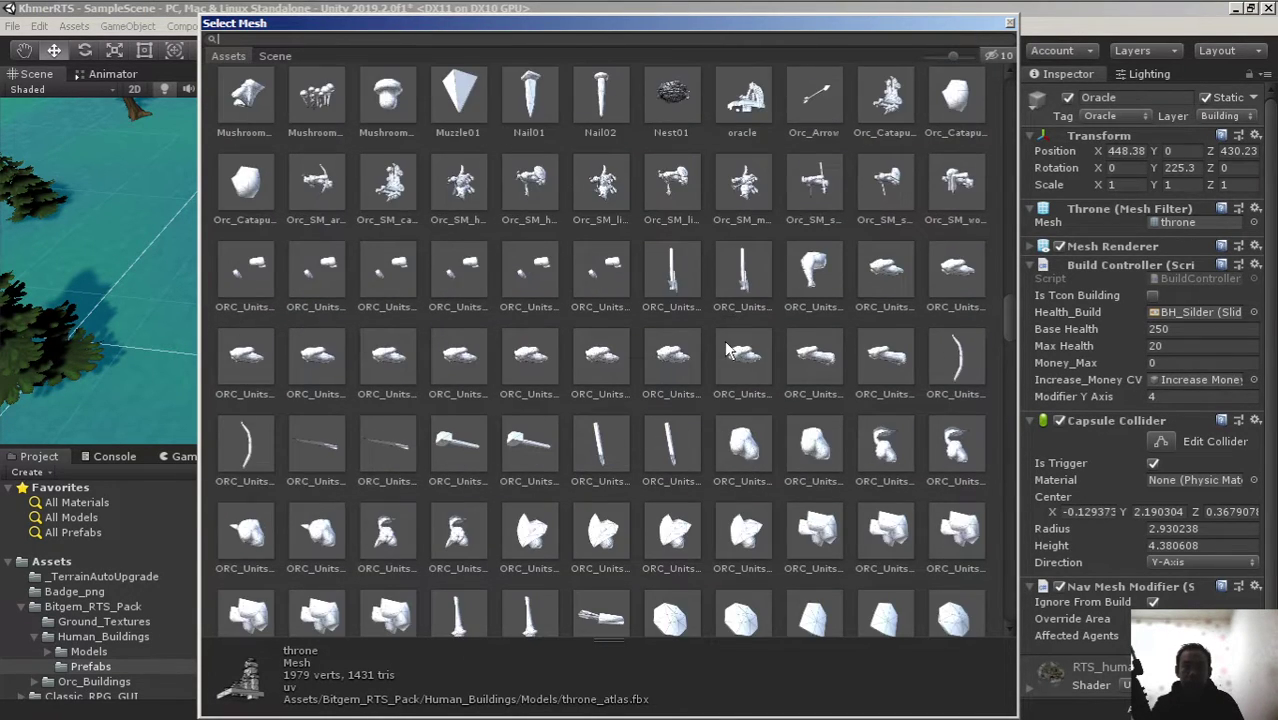
scroll(727, 350, up, 1)
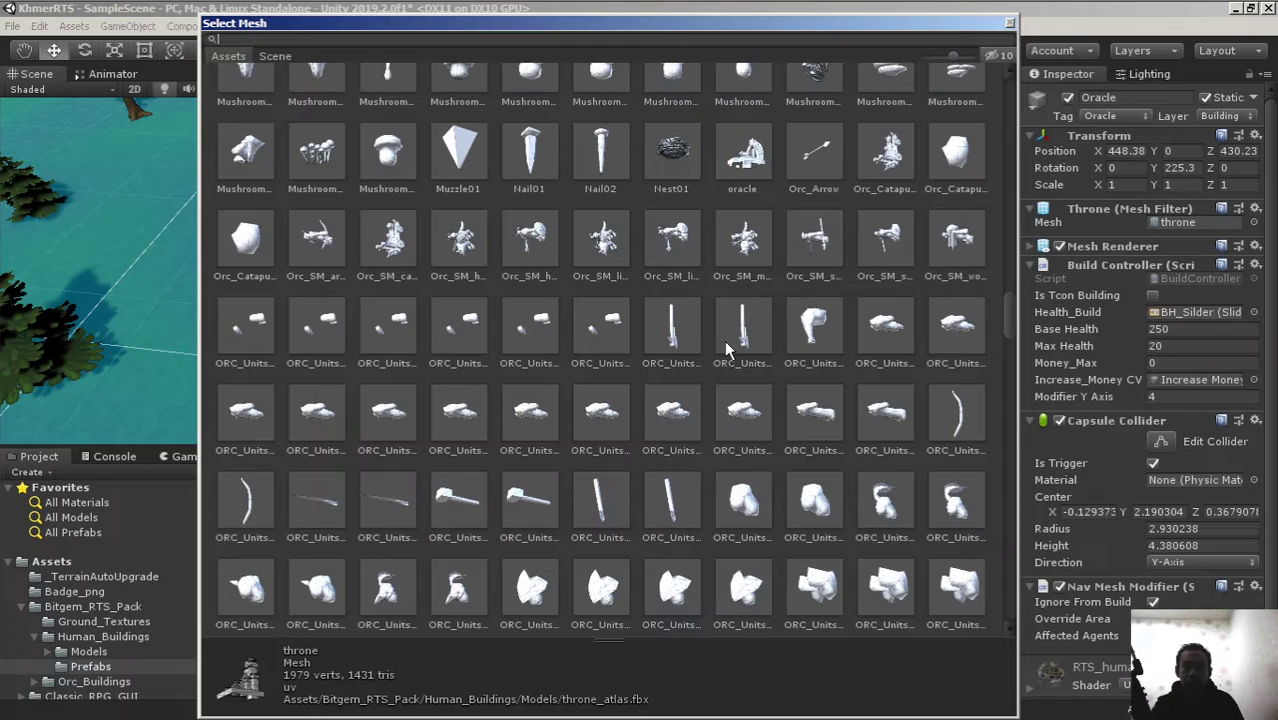
click(753, 188)
click(1010, 23)
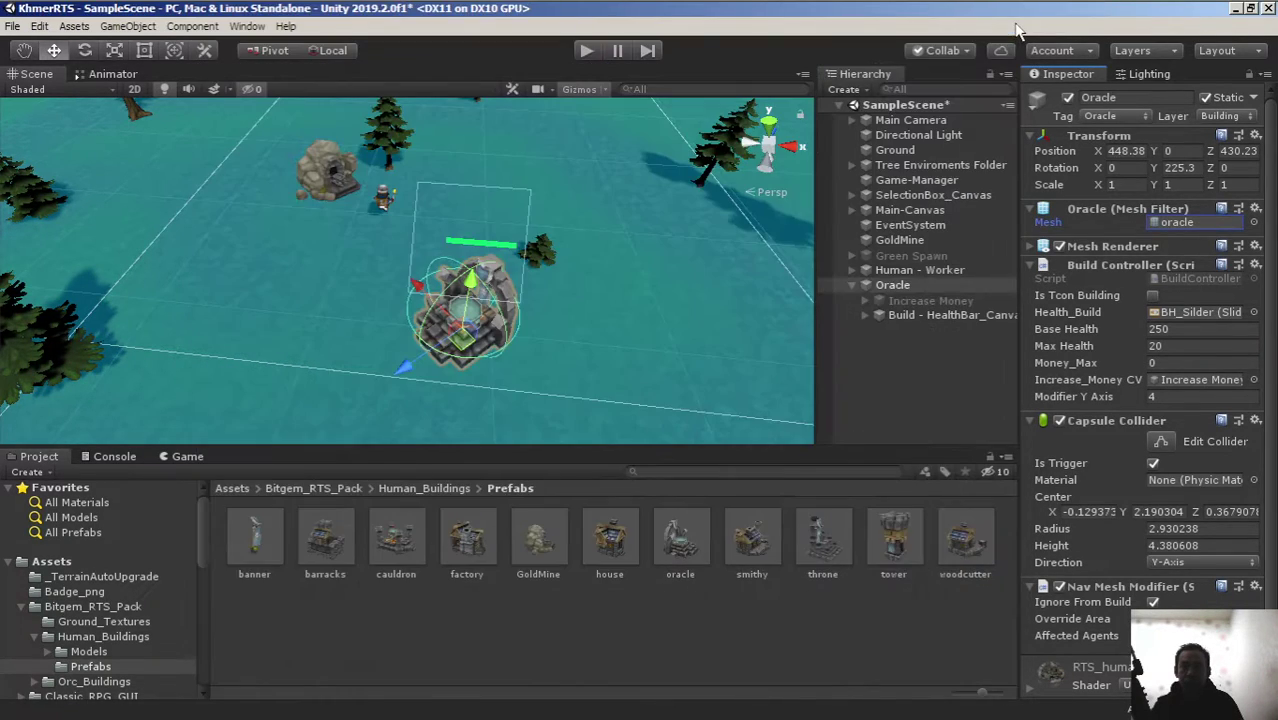
scroll(600, 335, down, 3)
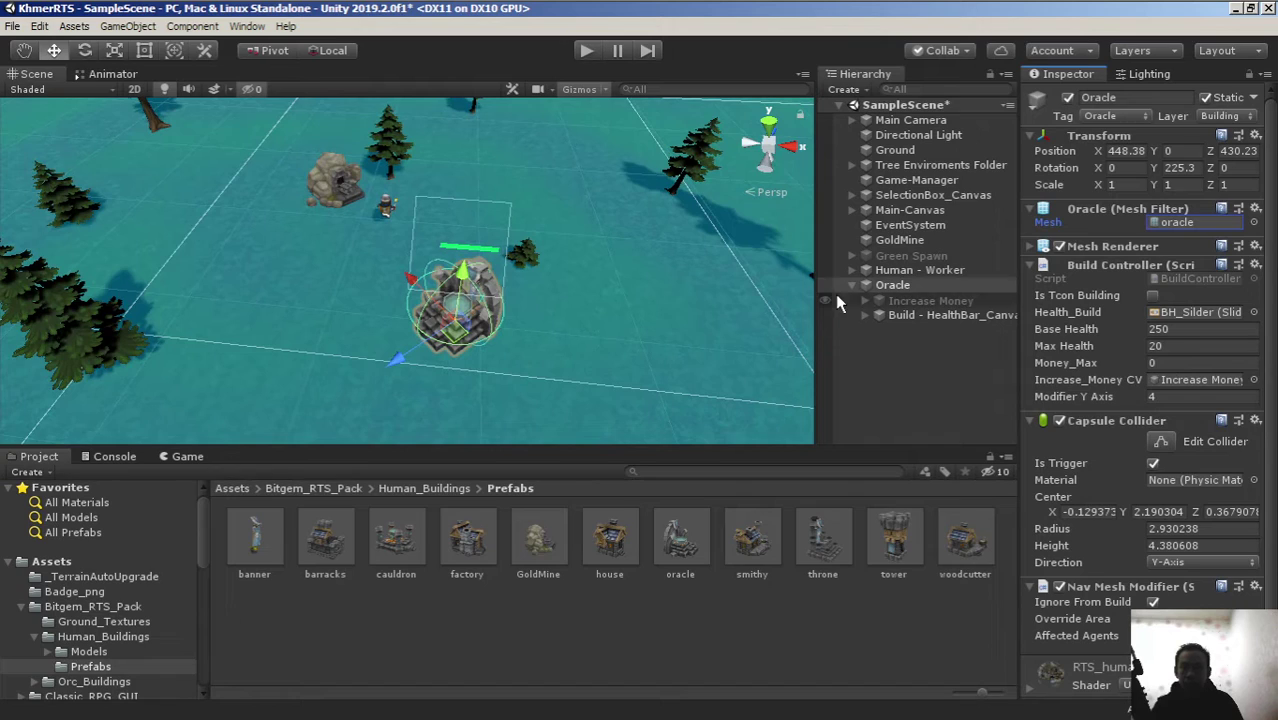
Overwrite the oracle prefab with the Oracle building and unpack the scene copy
click(890, 286)
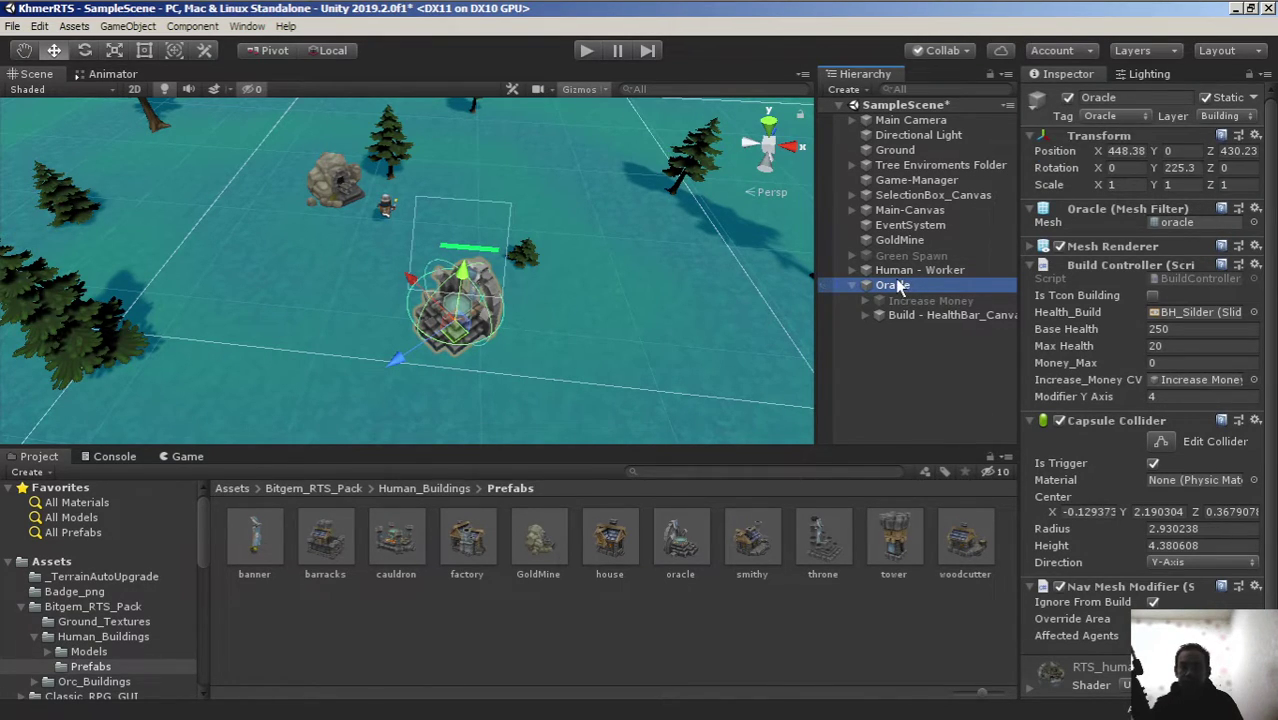
drag(897, 285, 688, 565)
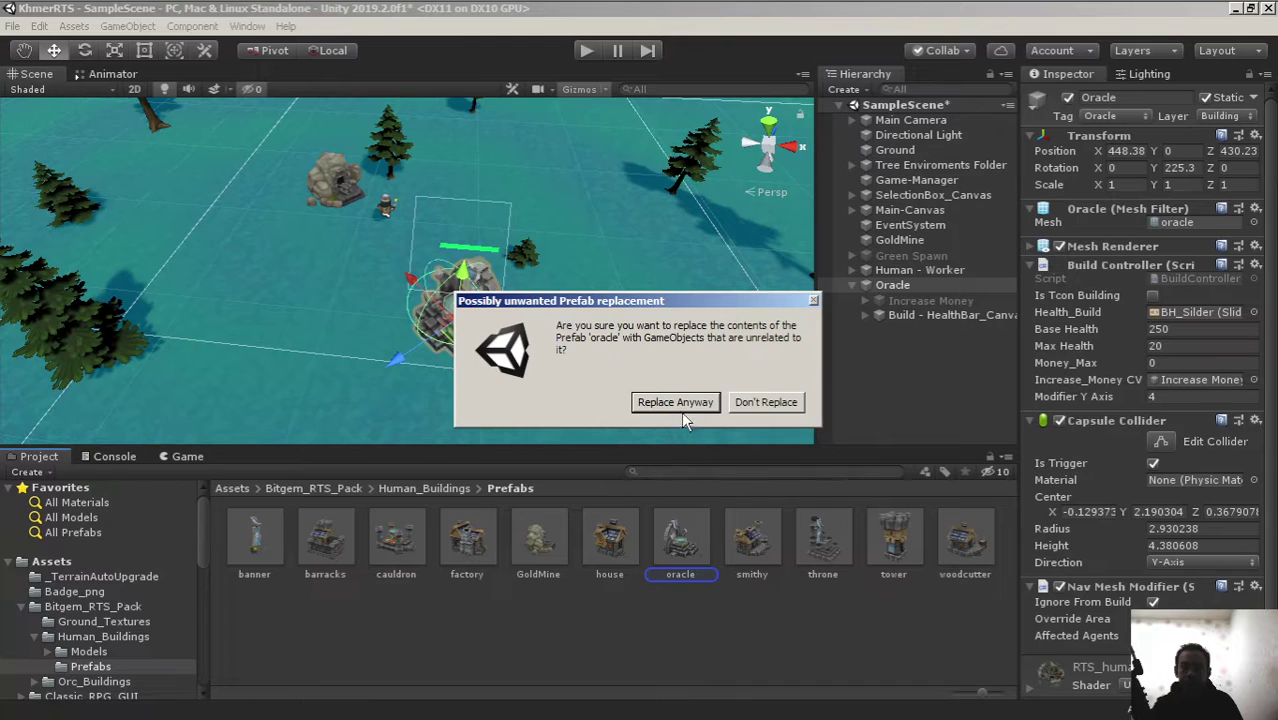
click(681, 408)
right_click(910, 286)
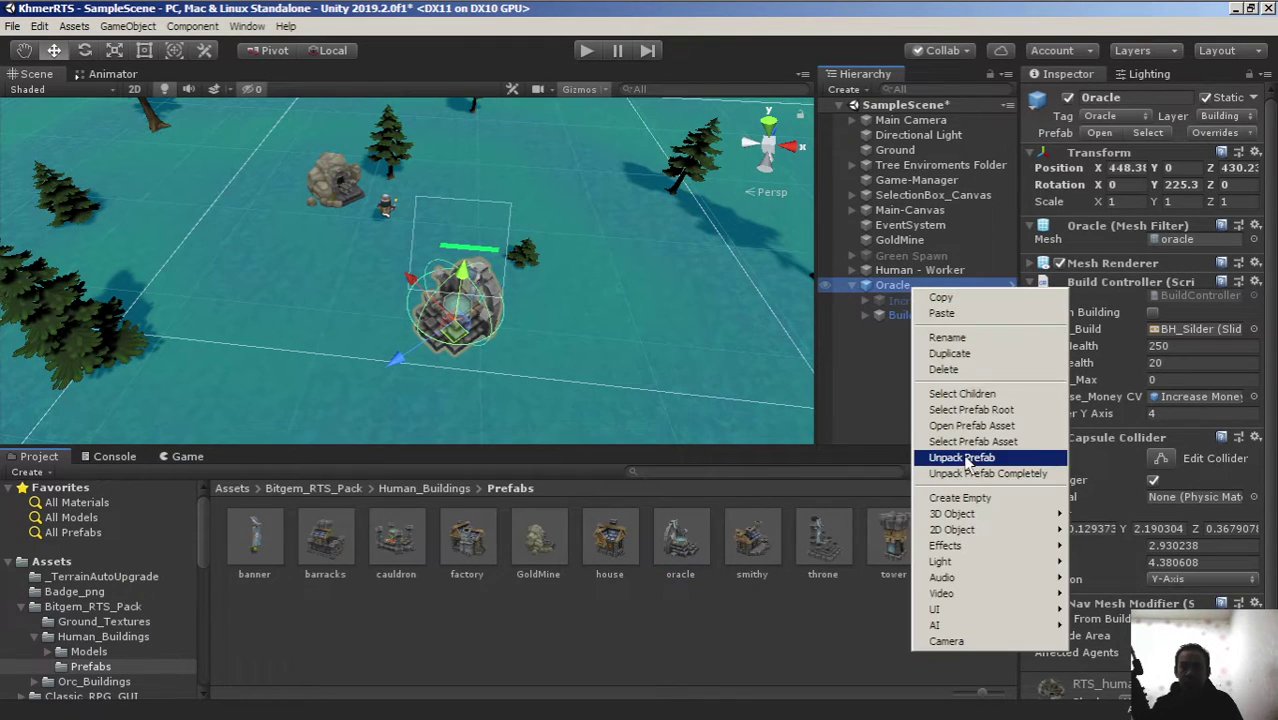
click(962, 458)
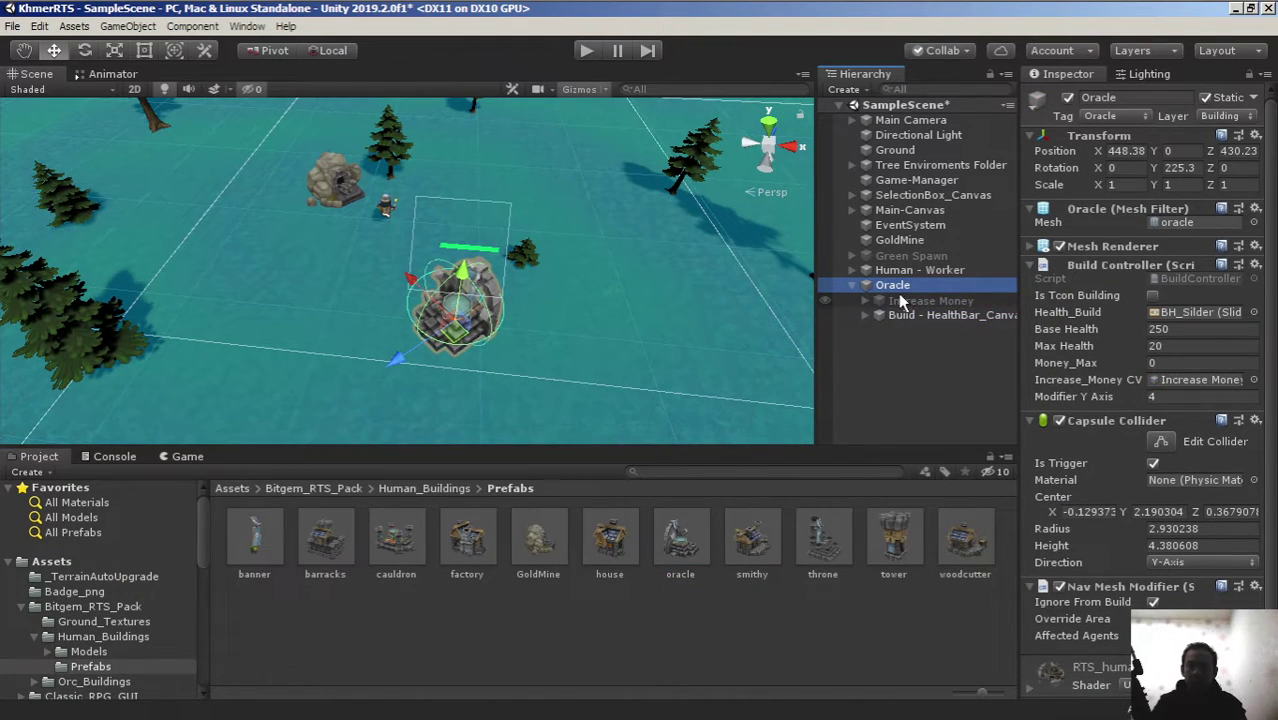
Rename the unpacked scene copy to House and give it the House tag
key(F2)
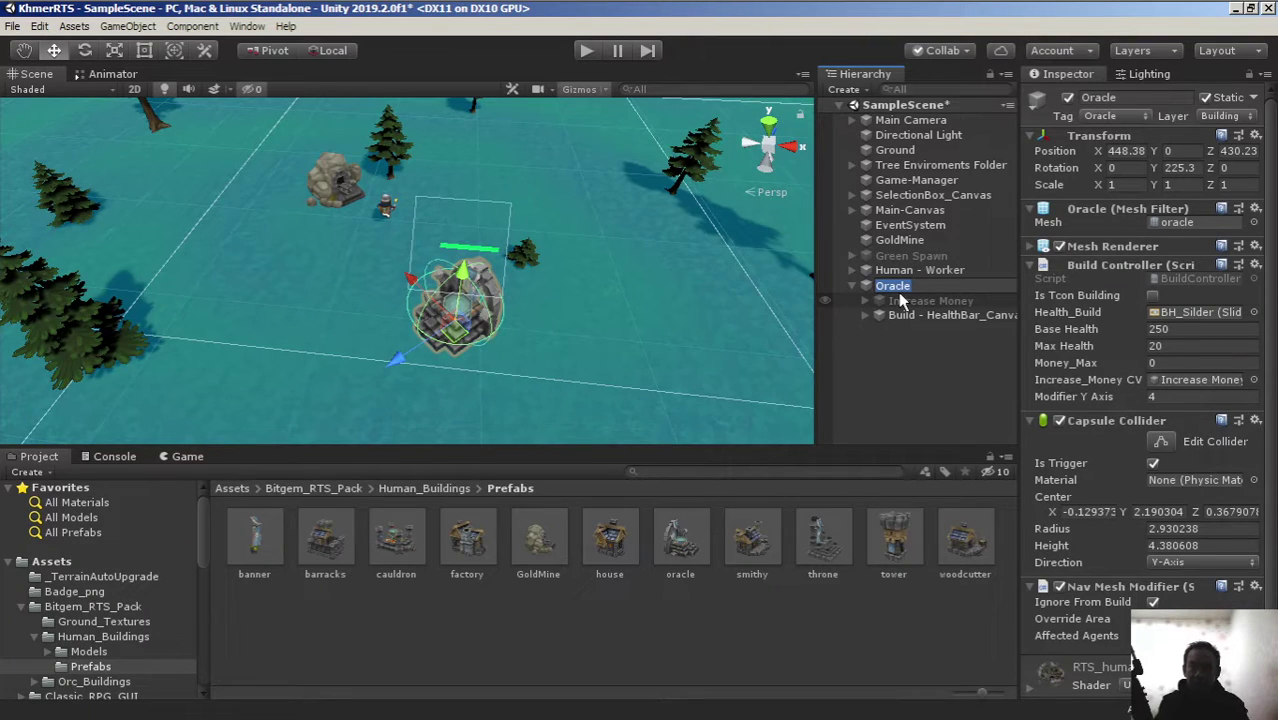
text(House)
key(Return)
click(1113, 117)
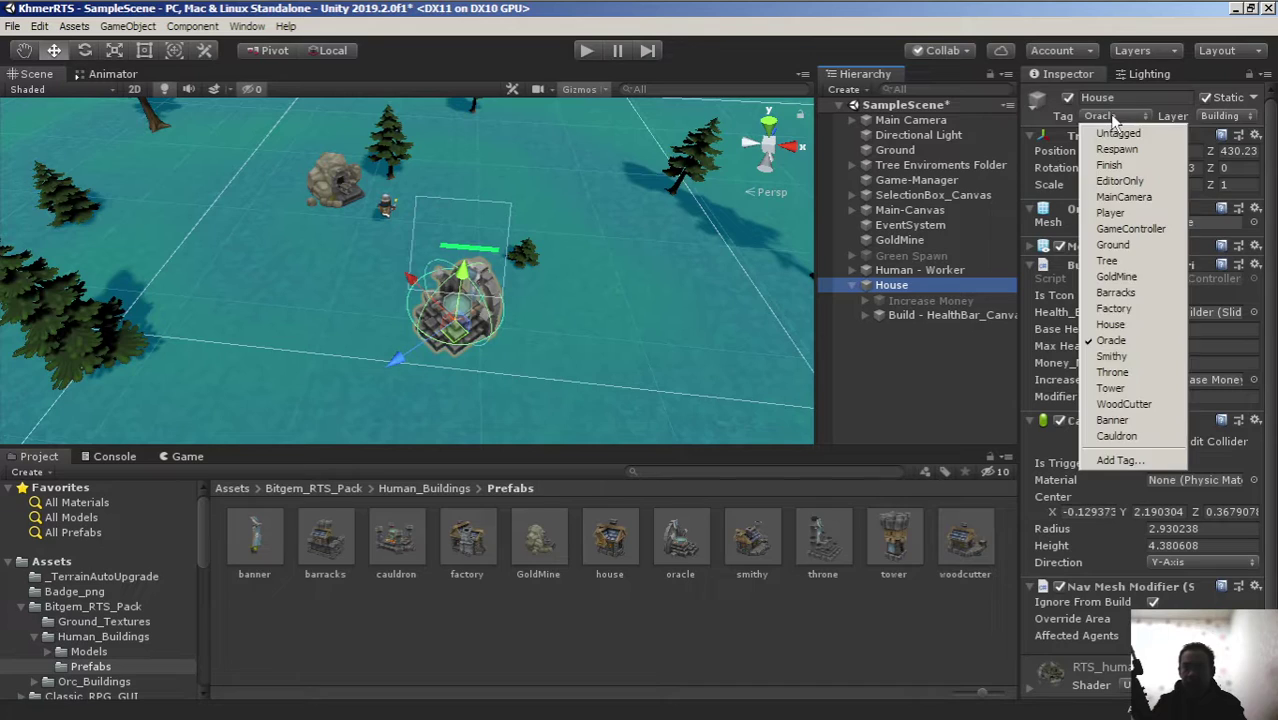
click(1120, 326)
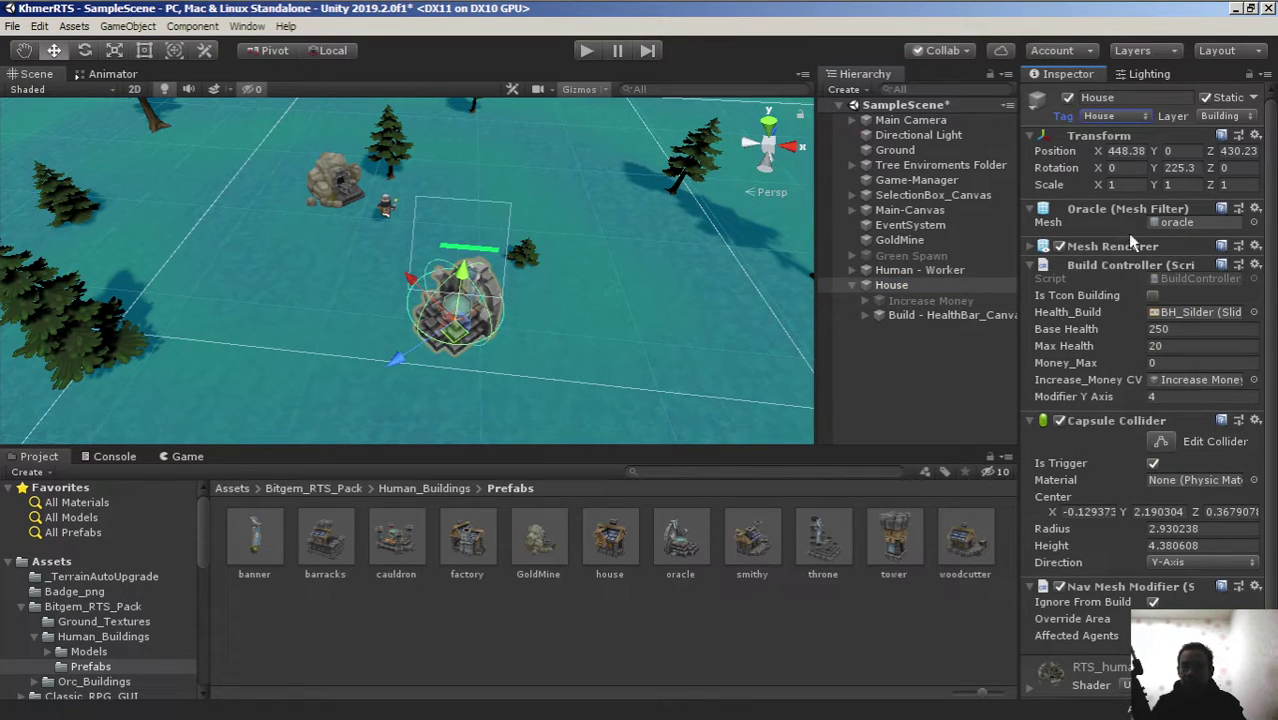
click(1254, 222)
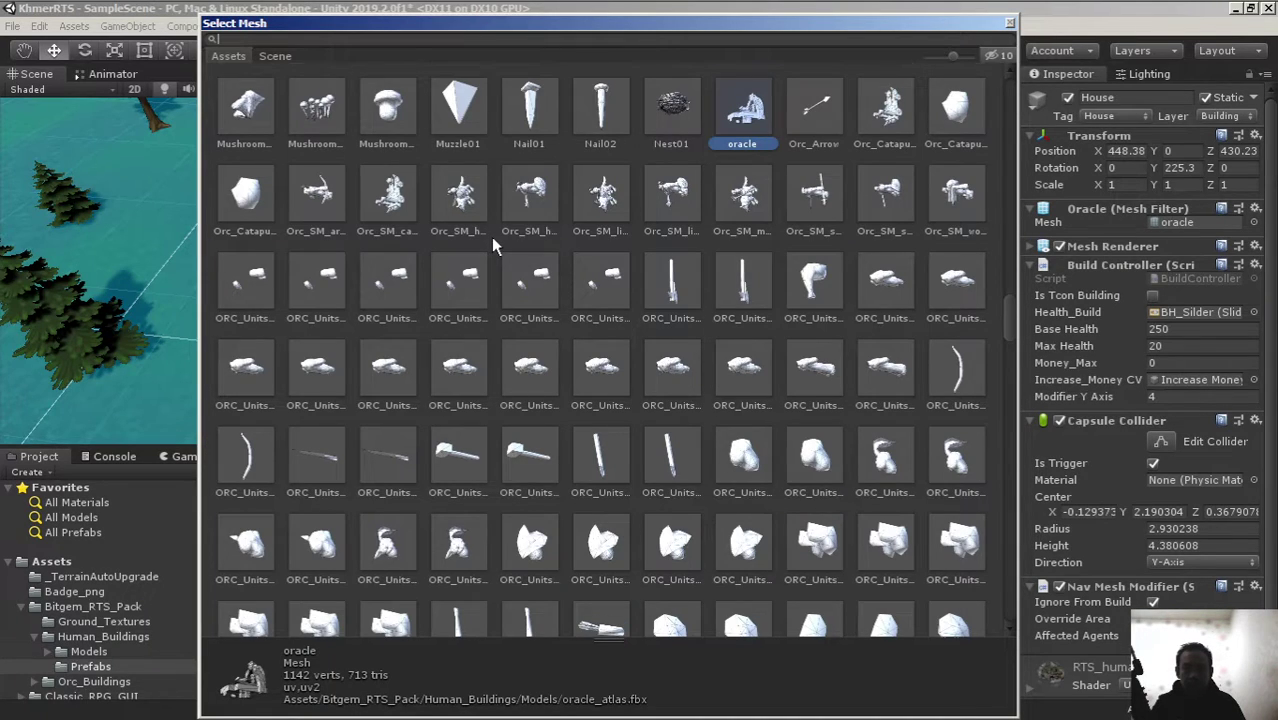
scroll(491, 237, up, 2)
scroll(491, 242, up, 2)
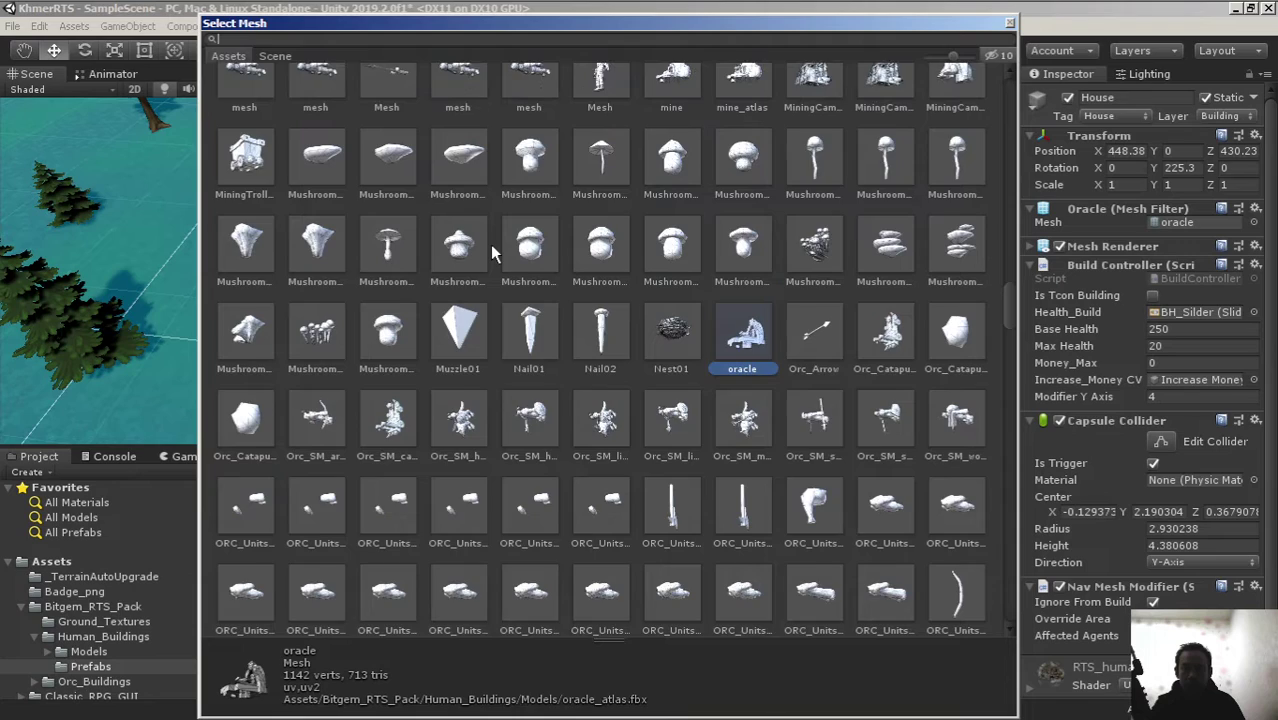
scroll(491, 254, up, 1)
scroll(491, 254, up, 1)
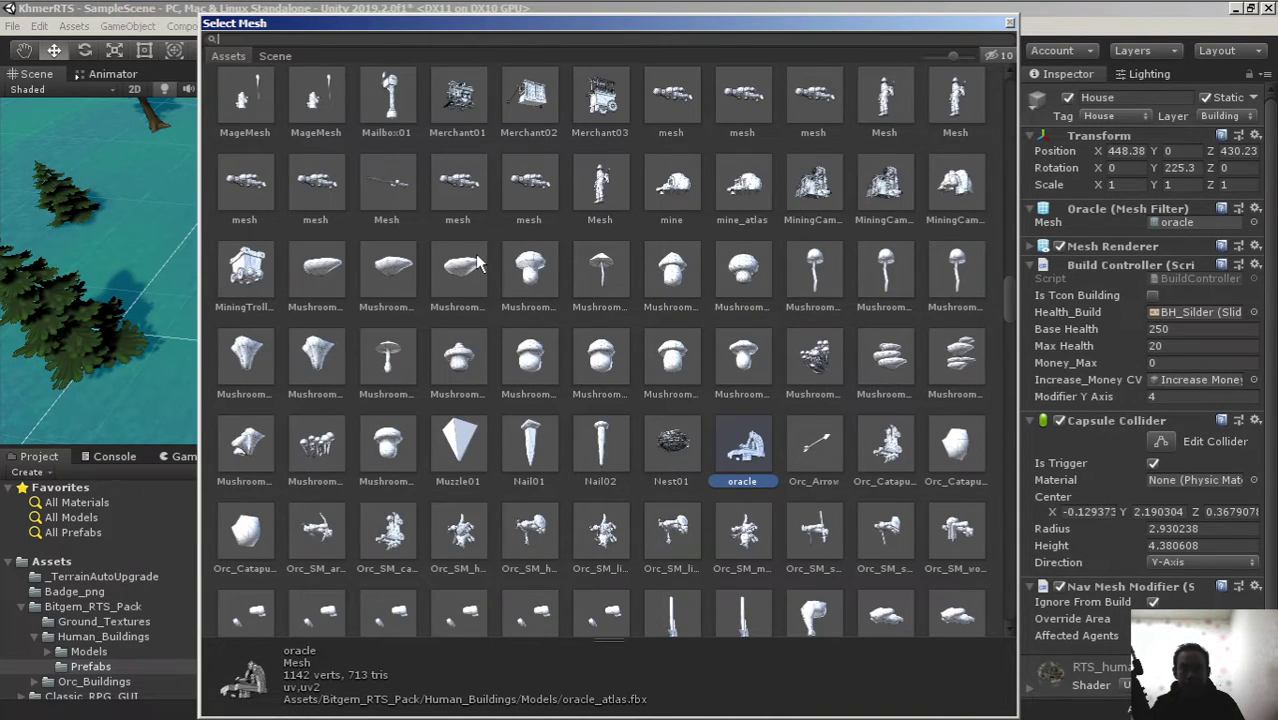
scroll(479, 262, up, 3)
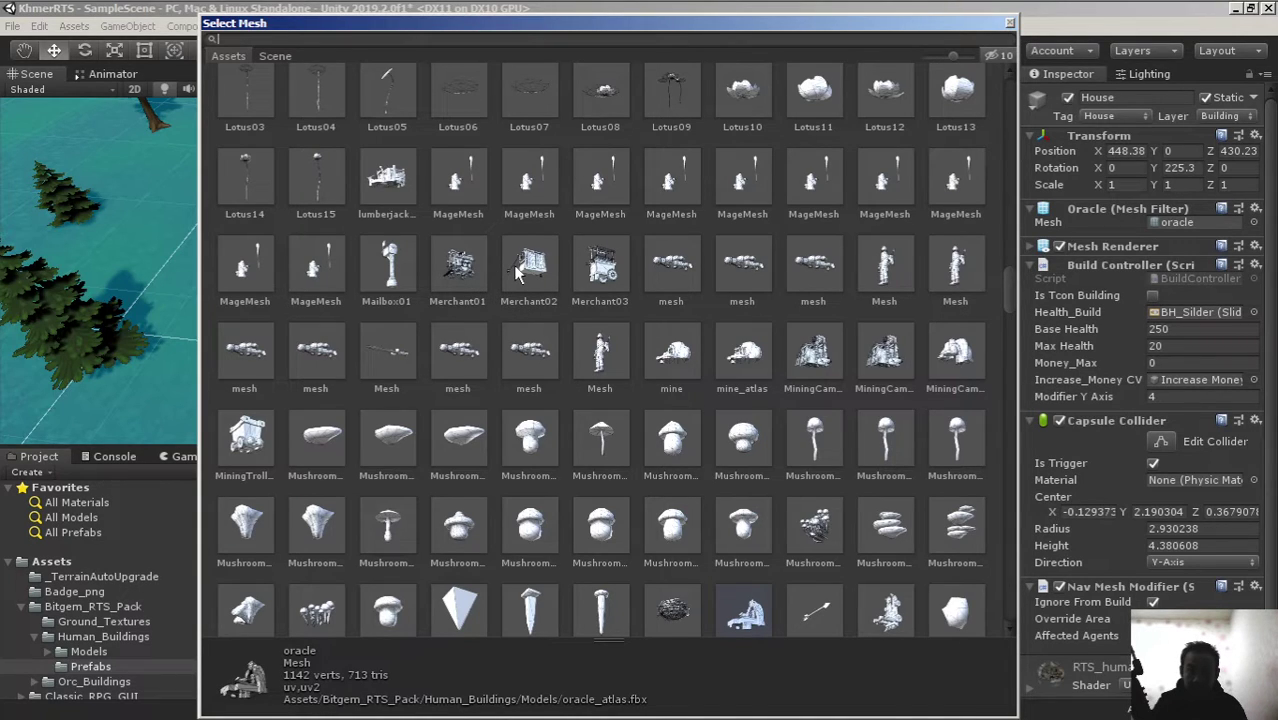
scroll(520, 268, up, 1)
scroll(528, 270, up, 1)
scroll(527, 272, up, 1)
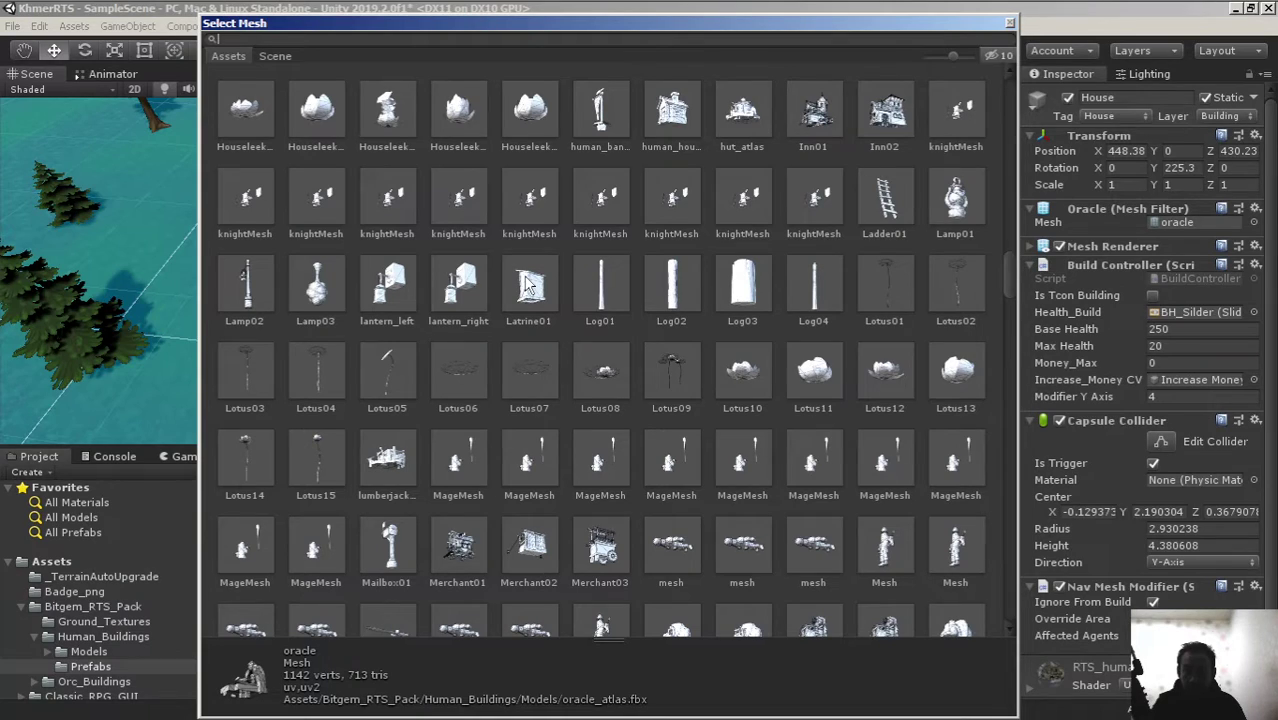
scroll(527, 284, up, 1)
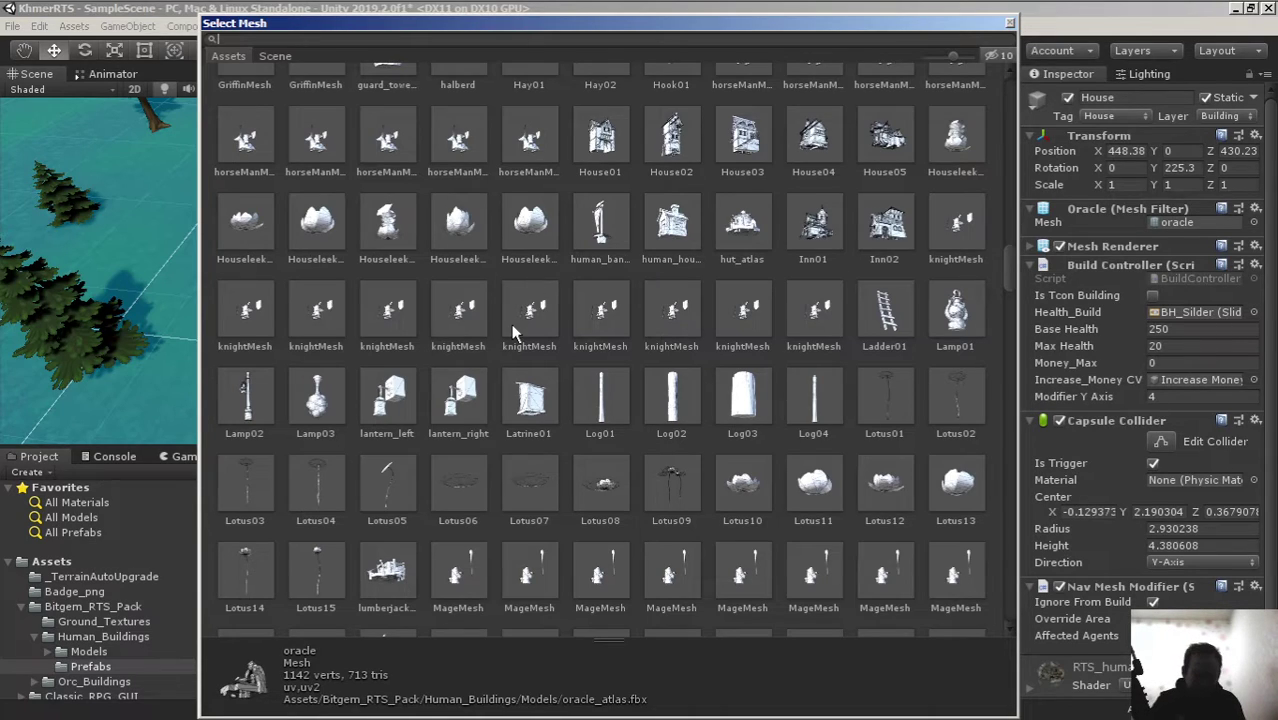
scroll(635, 207, up, 1)
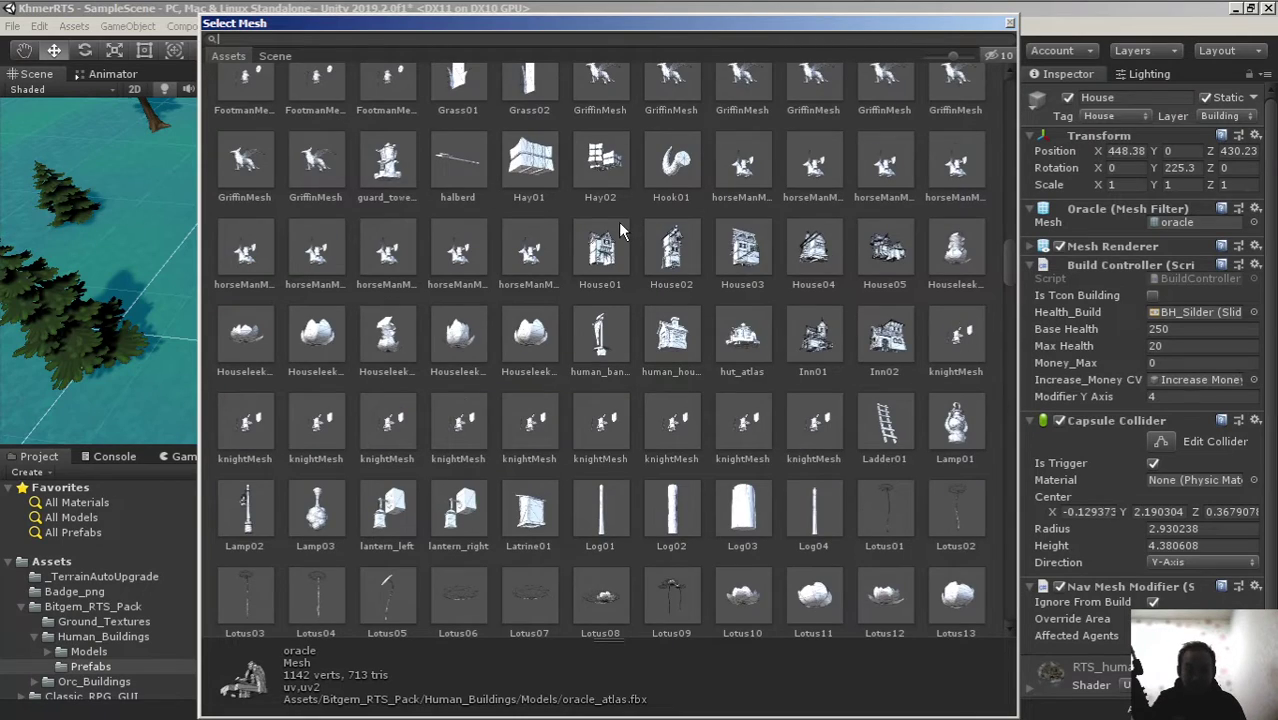
scroll(618, 222, up, 1)
scroll(620, 238, up, 1)
scroll(618, 240, up, 1)
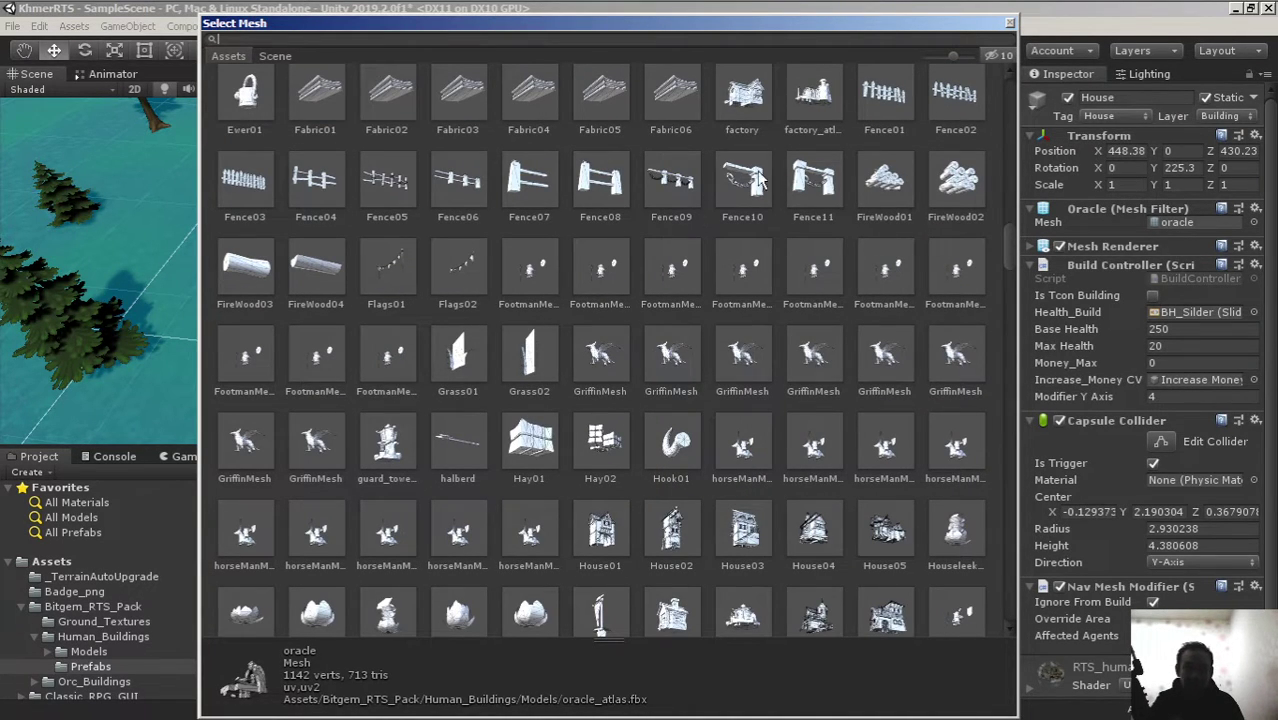
click(1009, 22)
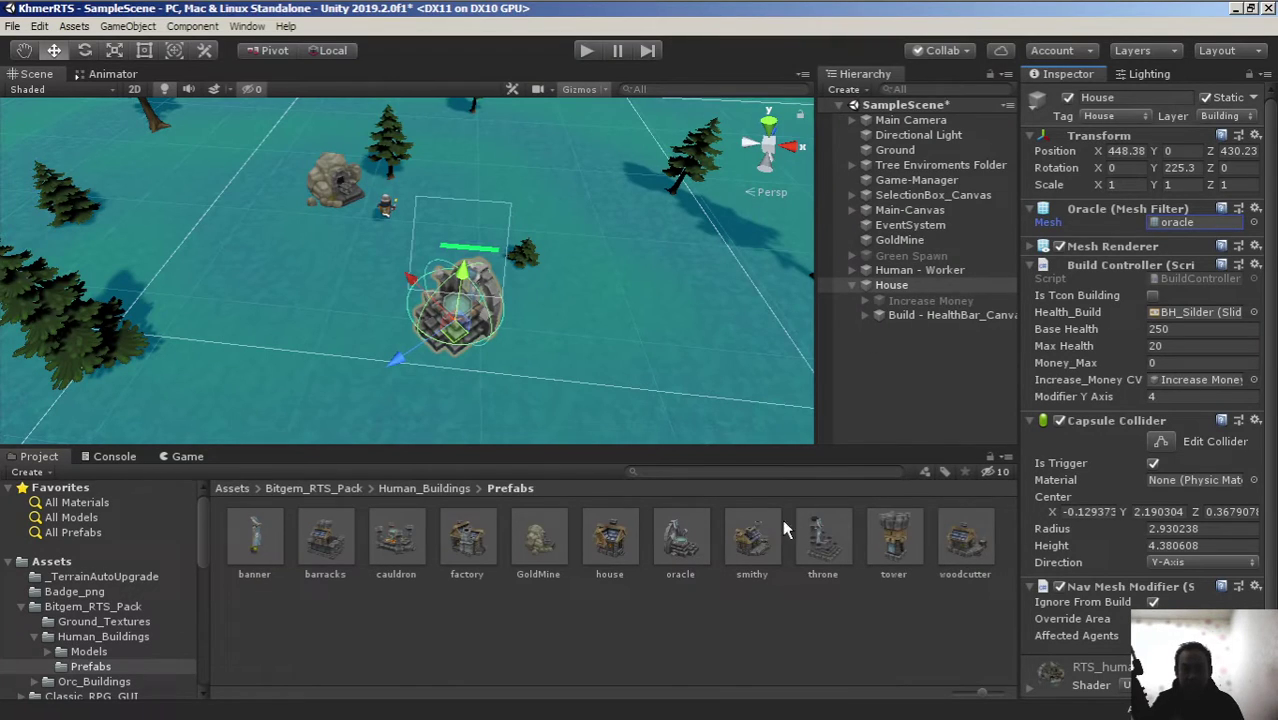
click(598, 535)
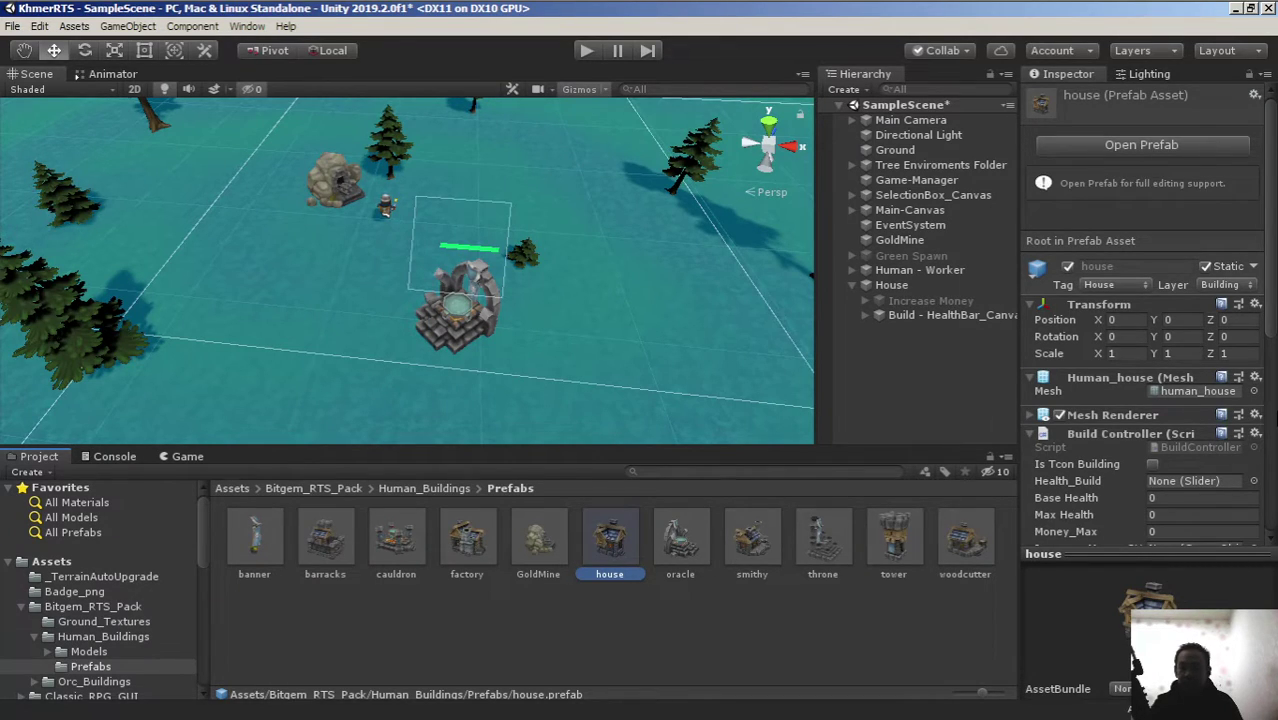
click(678, 540)
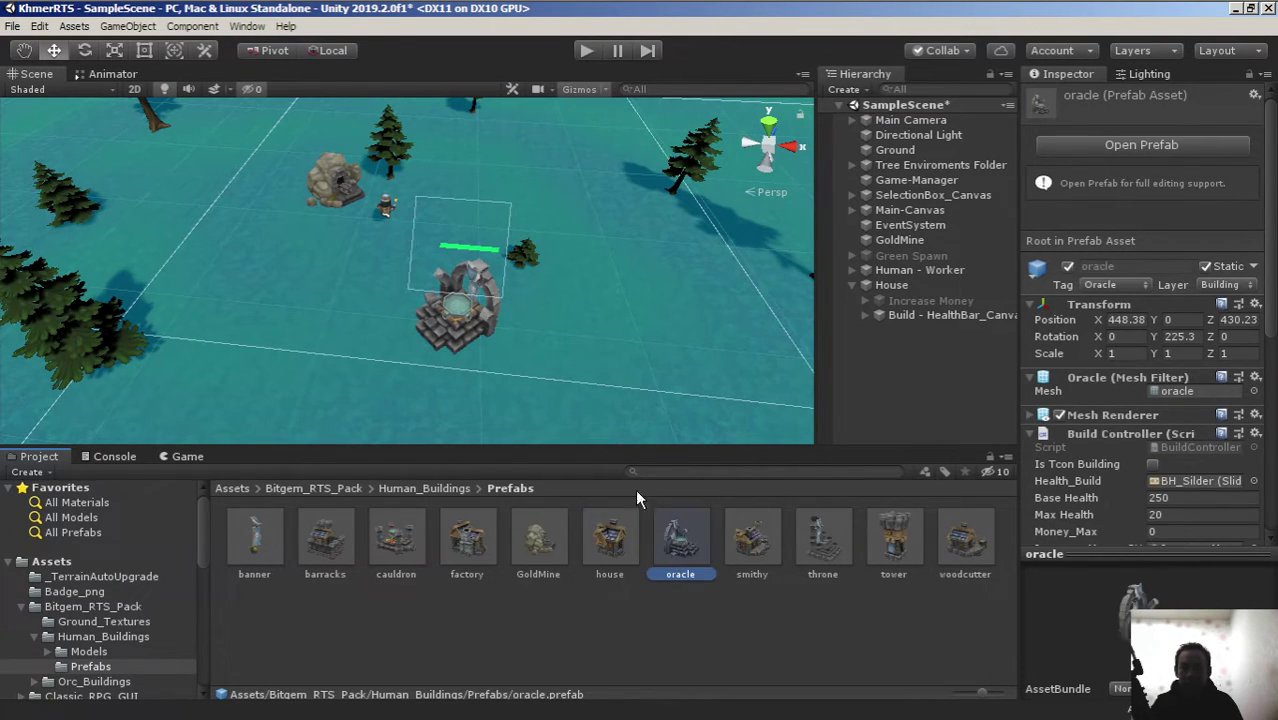
click(613, 547)
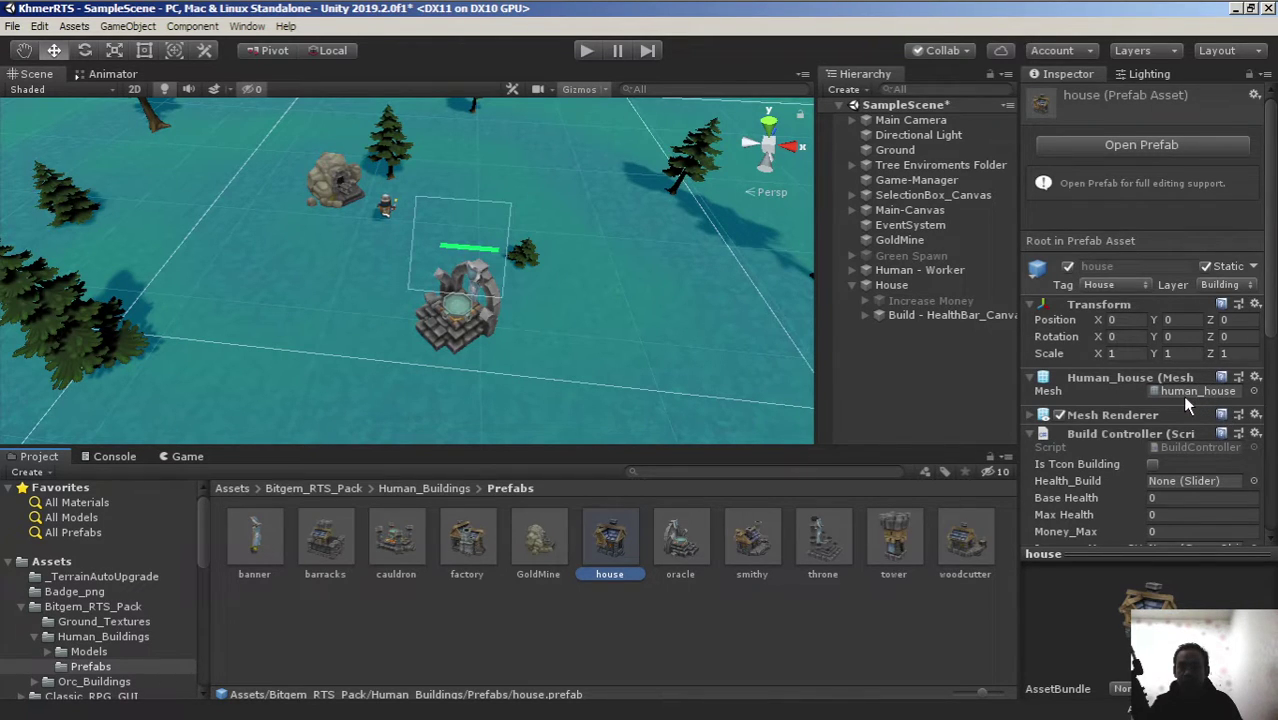
click(1255, 391)
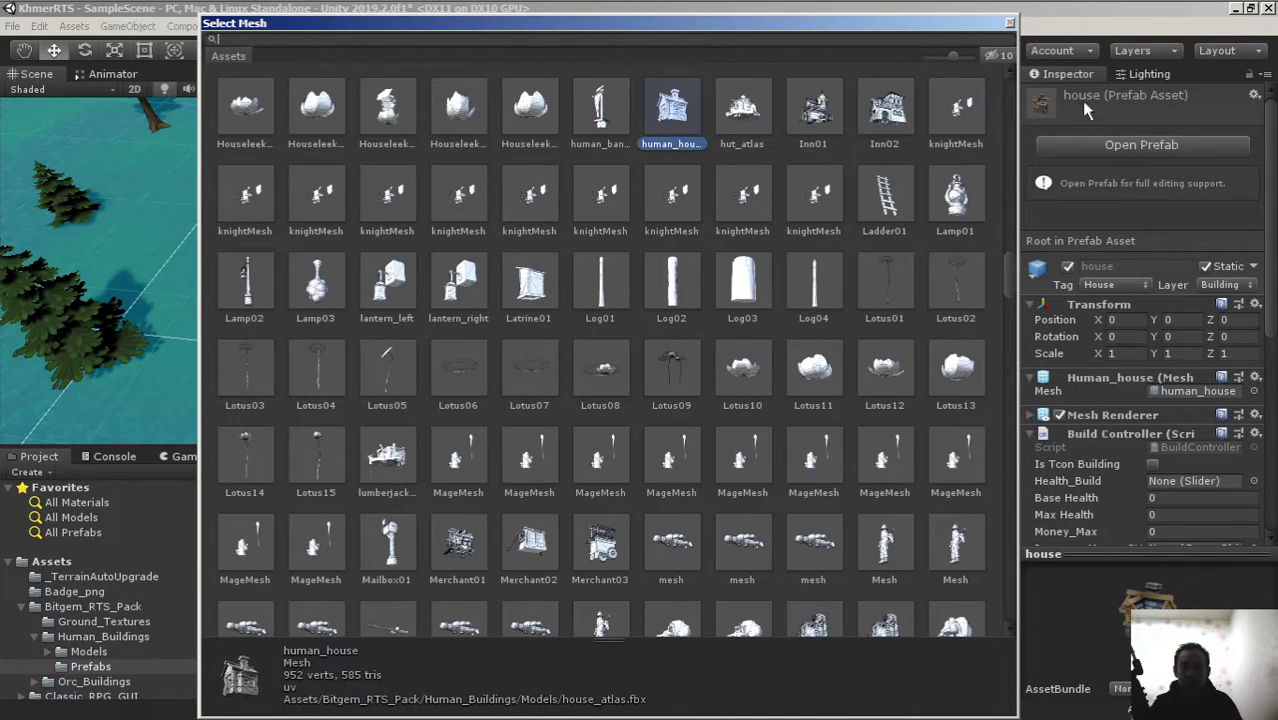
click(1009, 22)
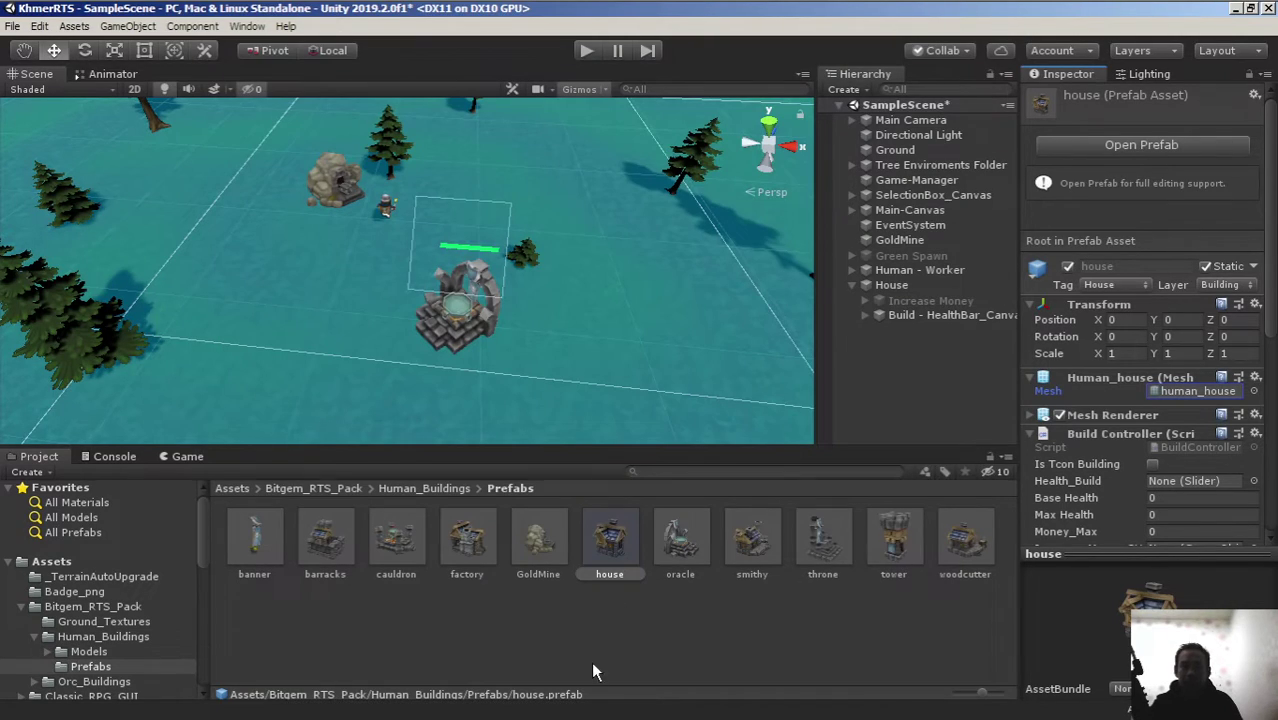
click(672, 545)
click(891, 285)
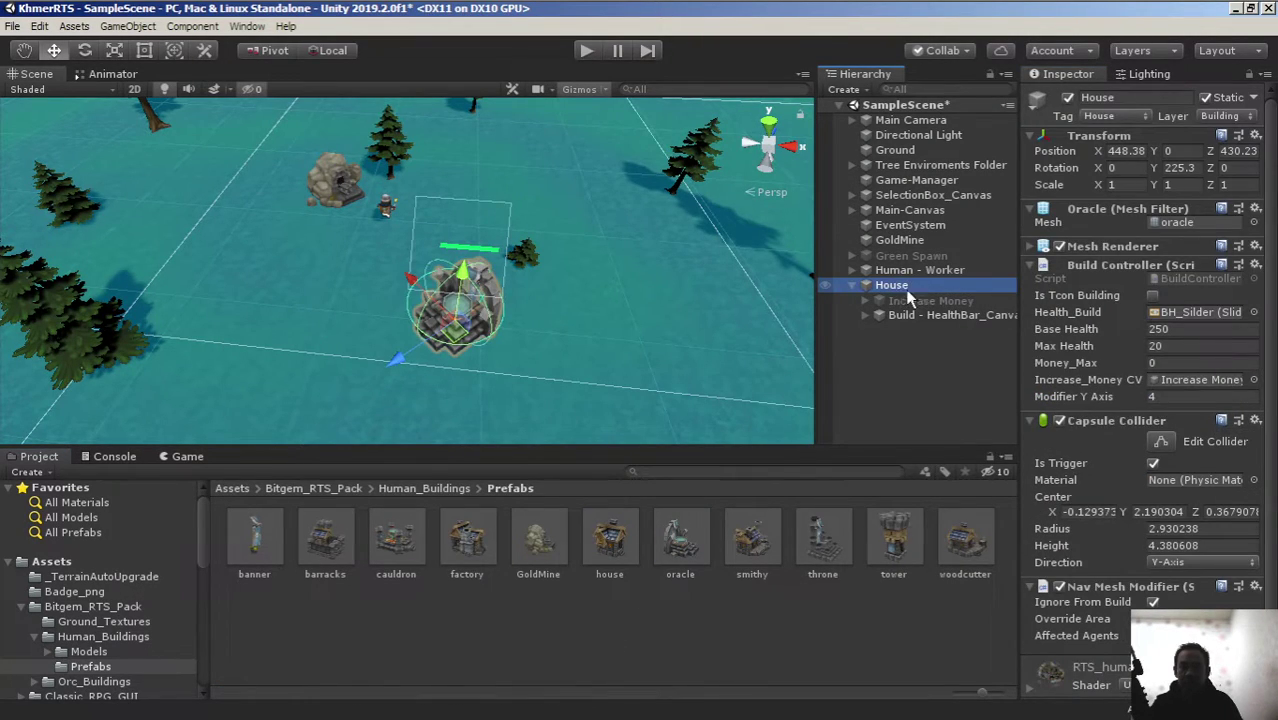
Search 'huma' in the mesh picker and assign the human_house mesh to House
click(1255, 223)
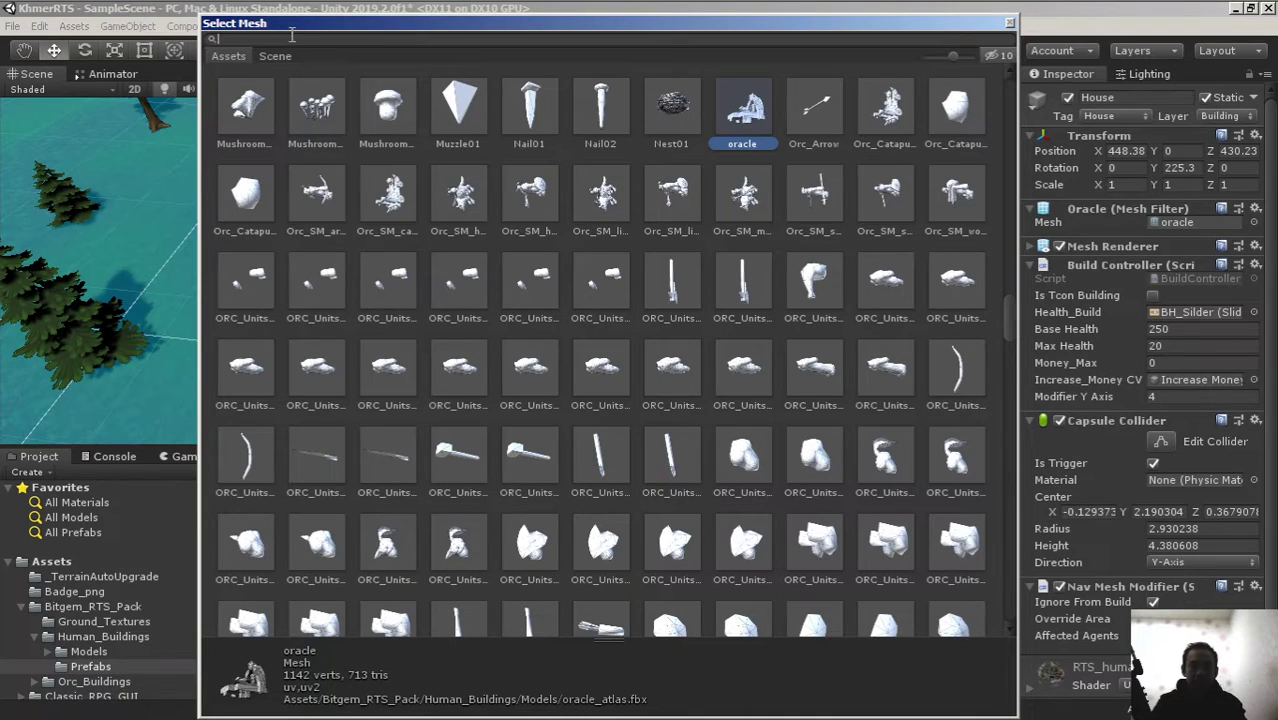
text(huma)
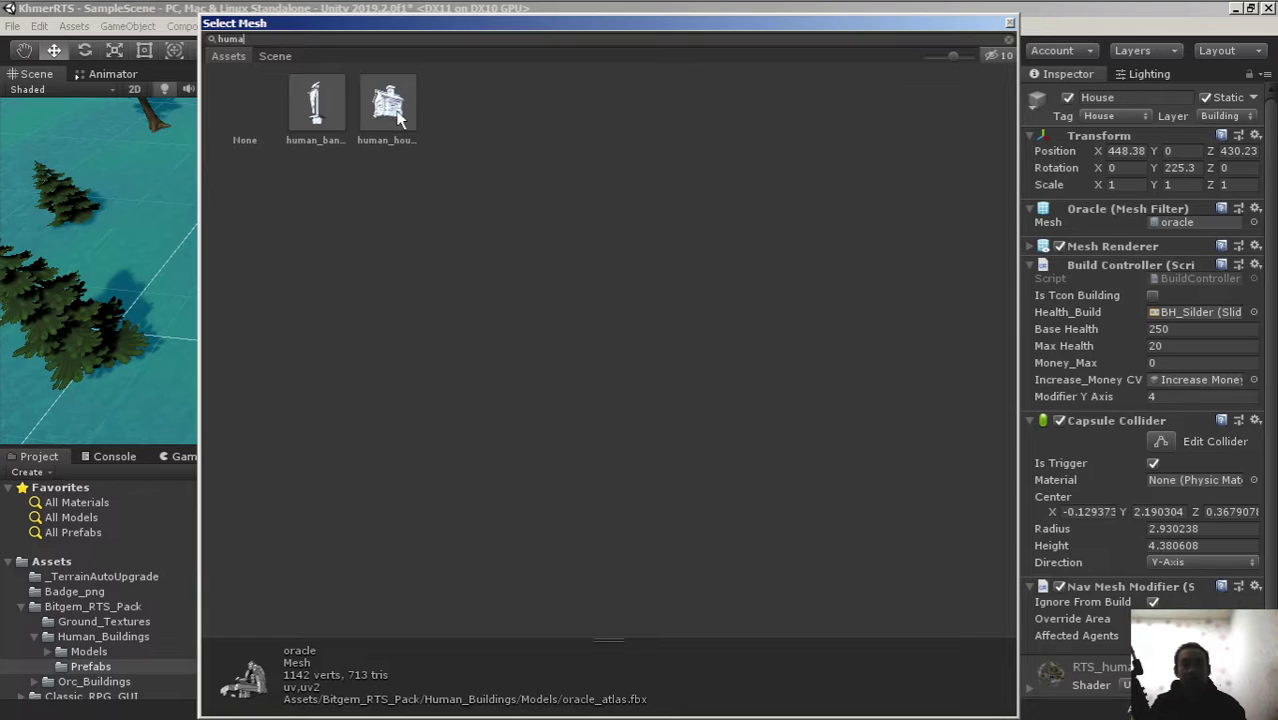
click(396, 115)
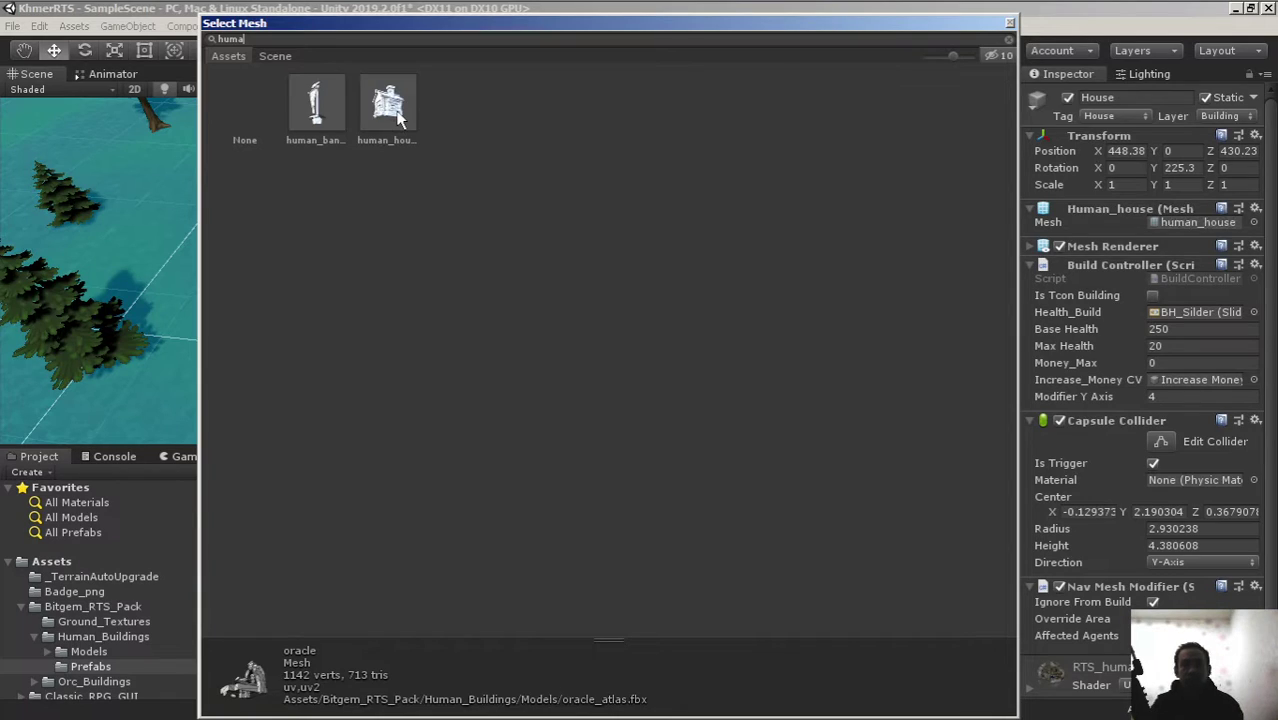
click(1010, 23)
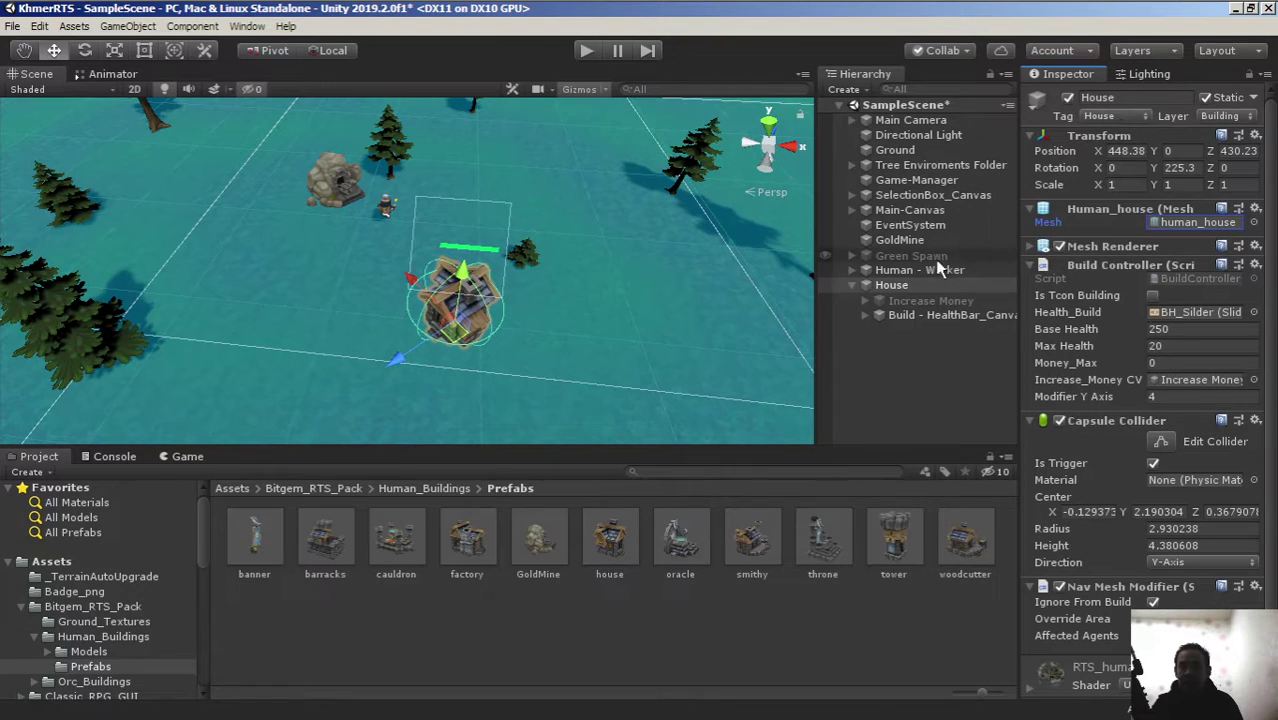
Save House over the house prefab, then inspect the GoldMine and factory prefabs
mouse_move(893, 286)
mouse_down()
mouse_move(719, 364)
mouse_move(624, 544)
mouse_up()
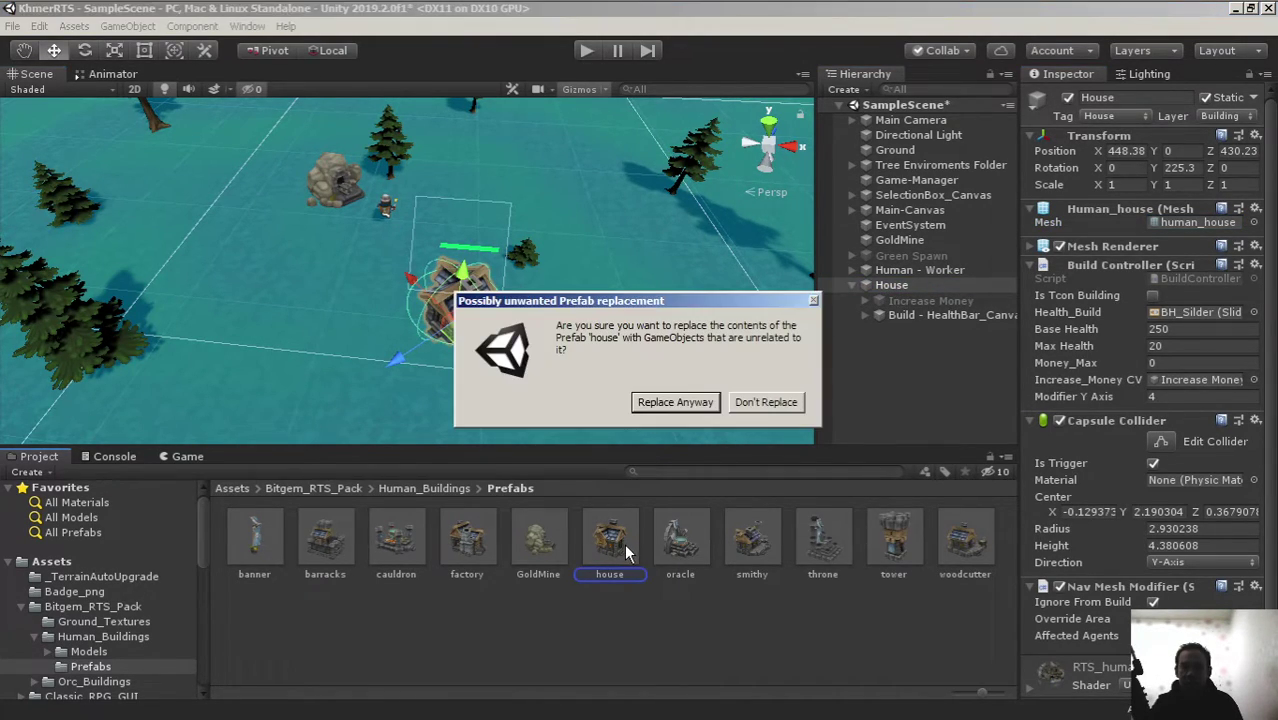
click(668, 403)
click(542, 537)
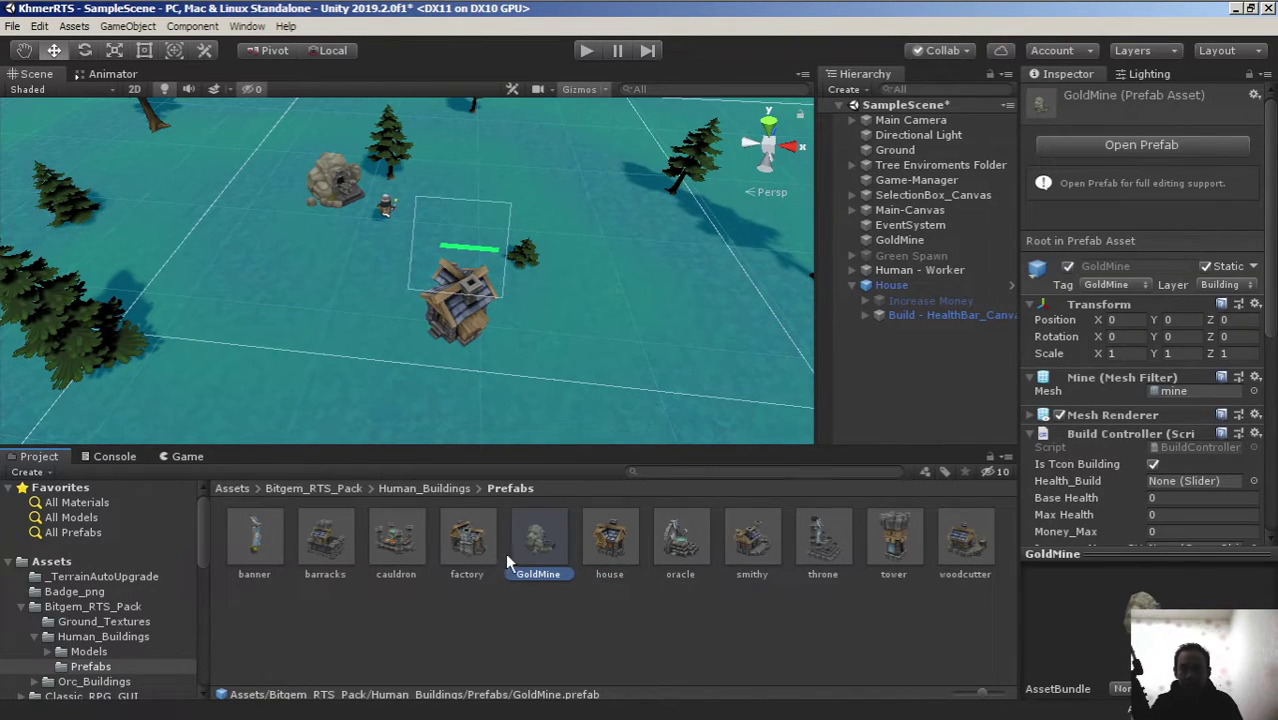
click(467, 538)
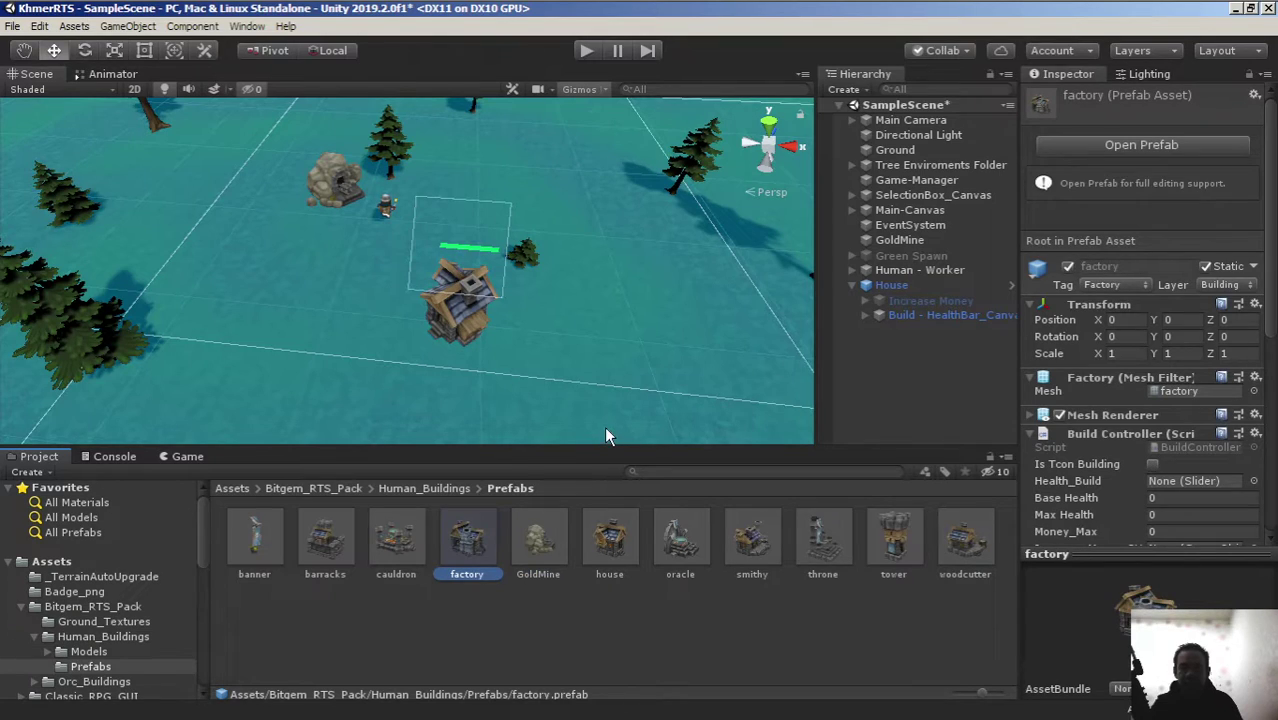
Fully unpack House, rename it Factory, and tag it Factory
right_click(898, 286)
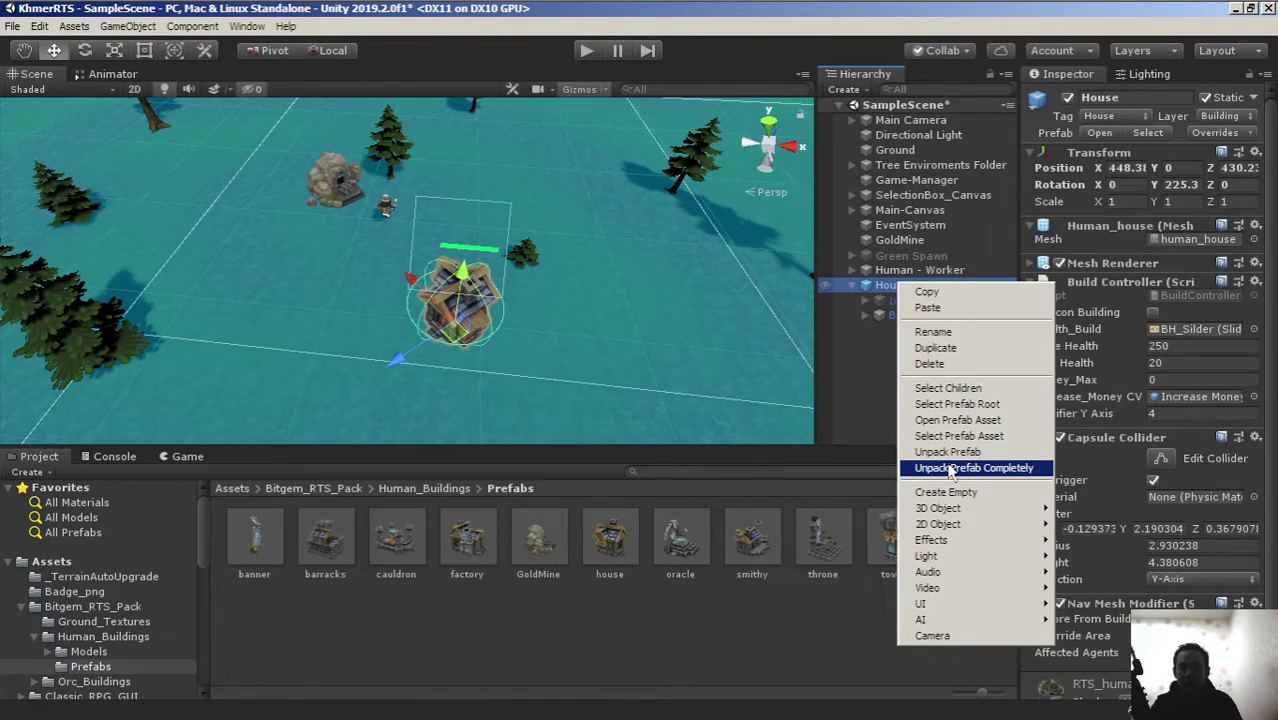
click(948, 464)
key(F2)
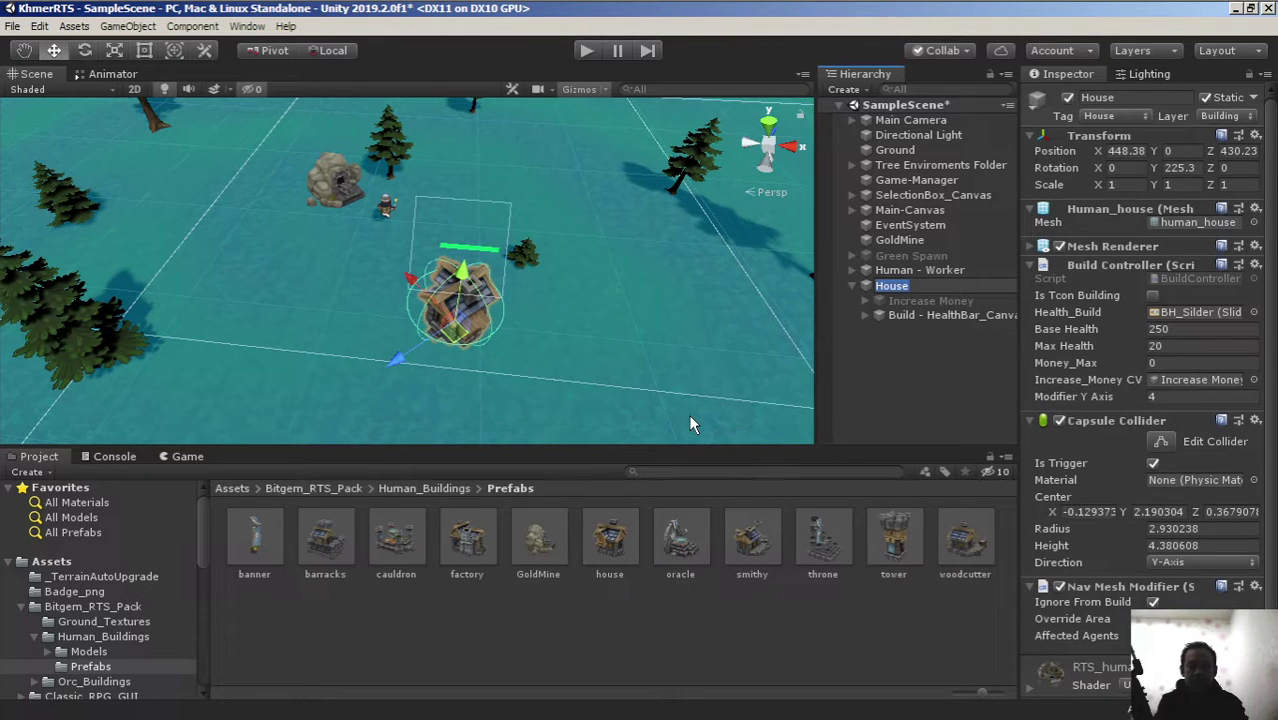
text(Factory)
key(Return)
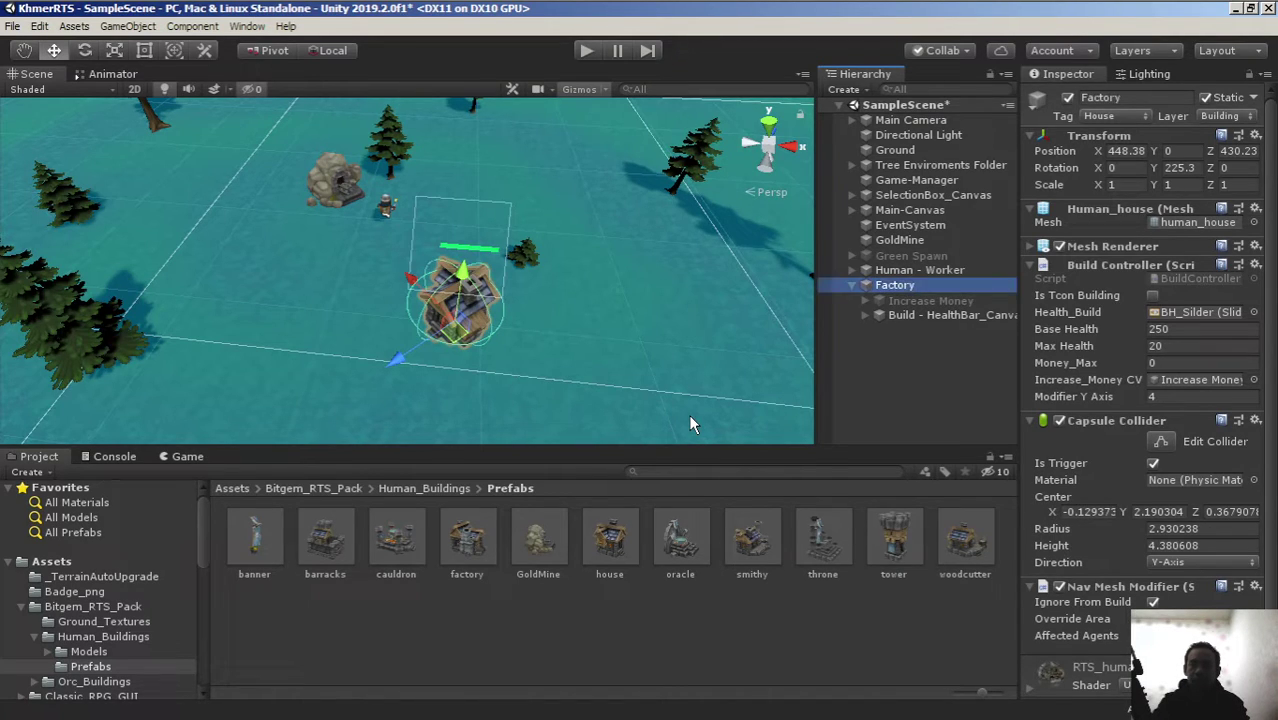
click(1103, 117)
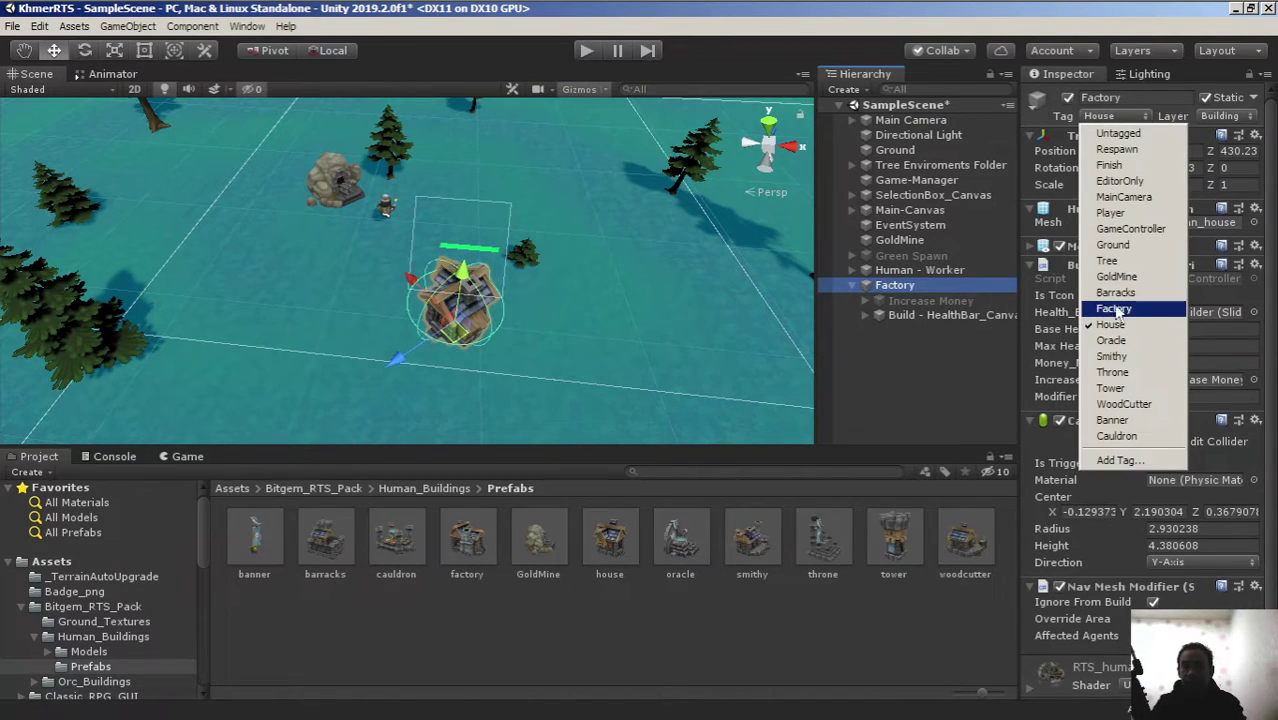
click(1140, 309)
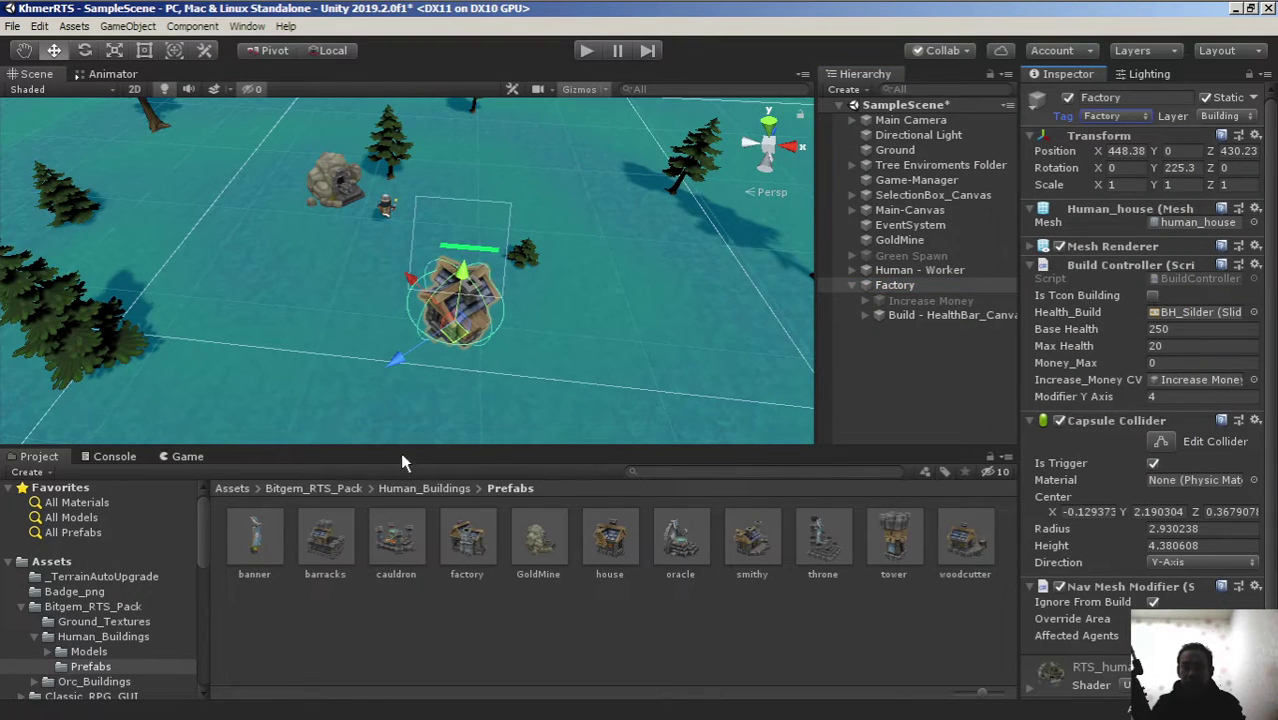
After checking the factory prefab, search 'factor' and assign the factory mesh to Factory
click(467, 543)
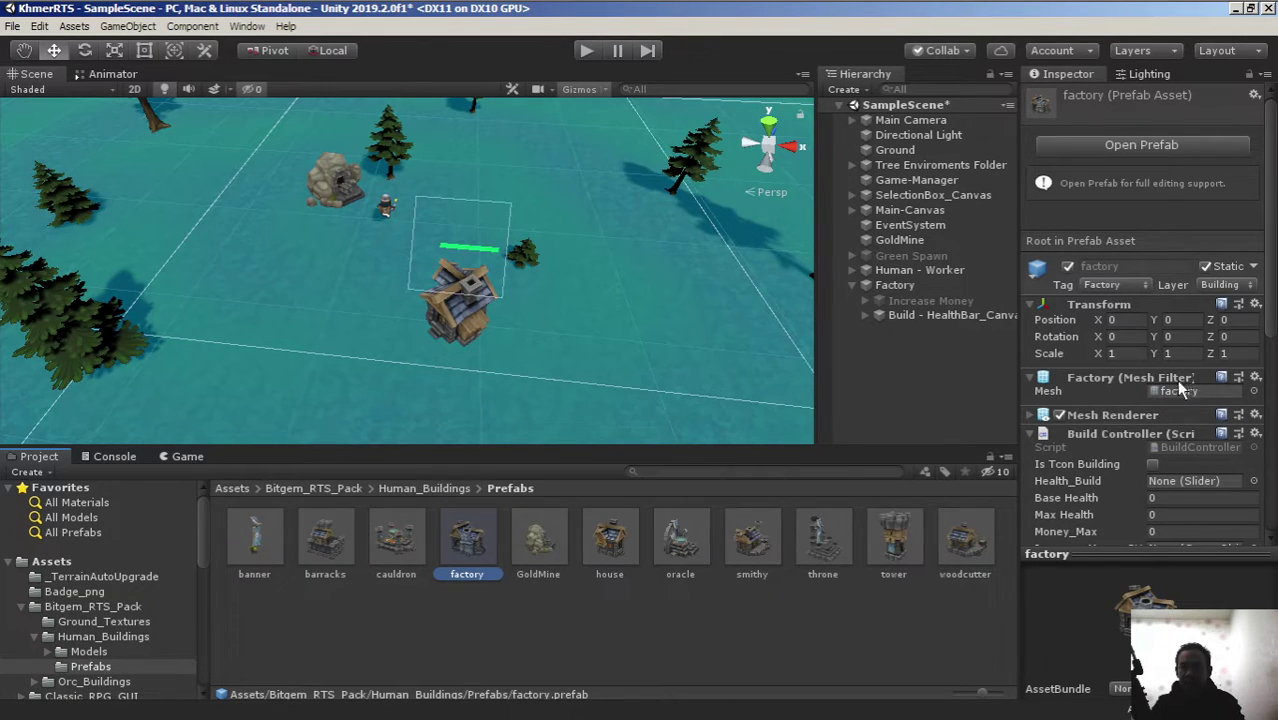
click(910, 286)
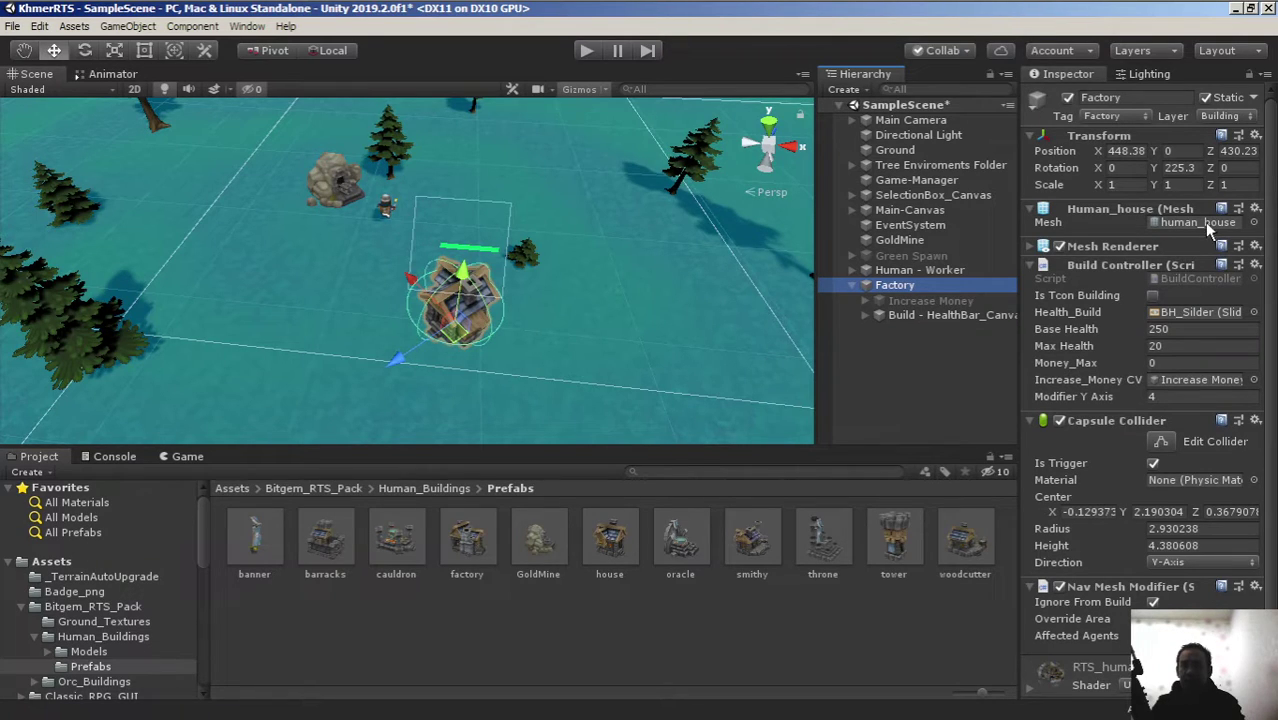
click(1254, 222)
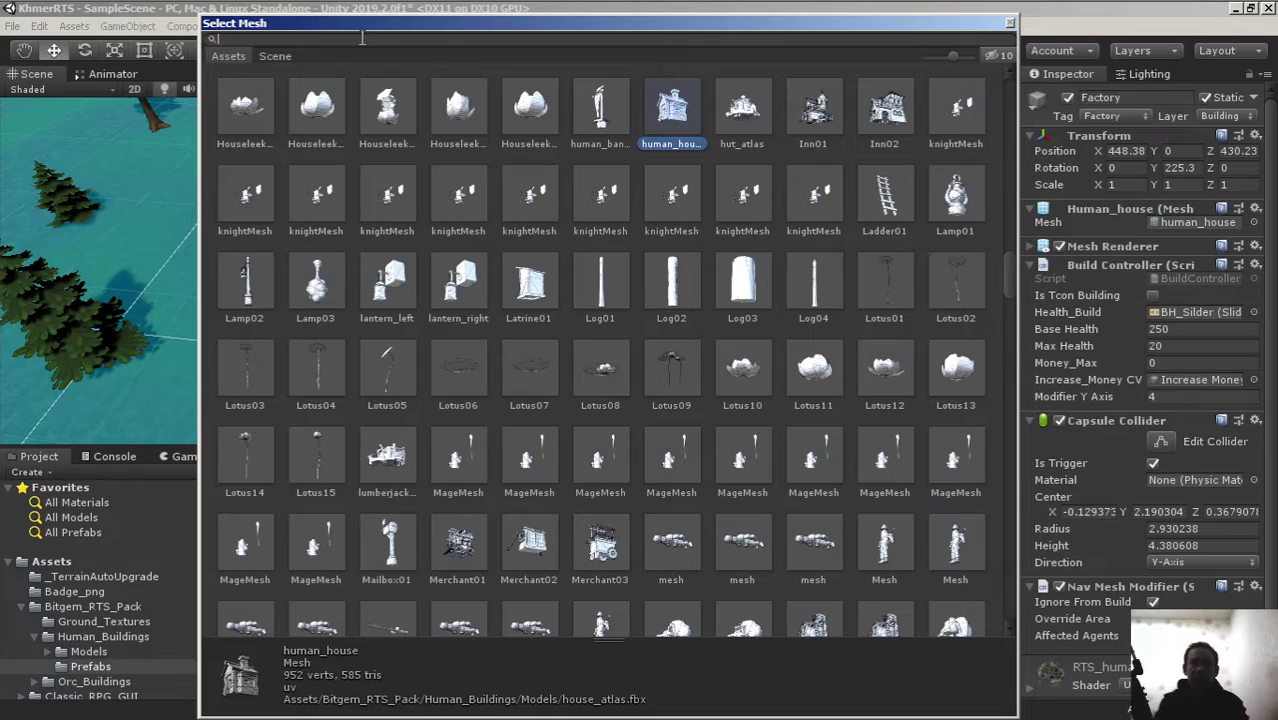
text(factor)
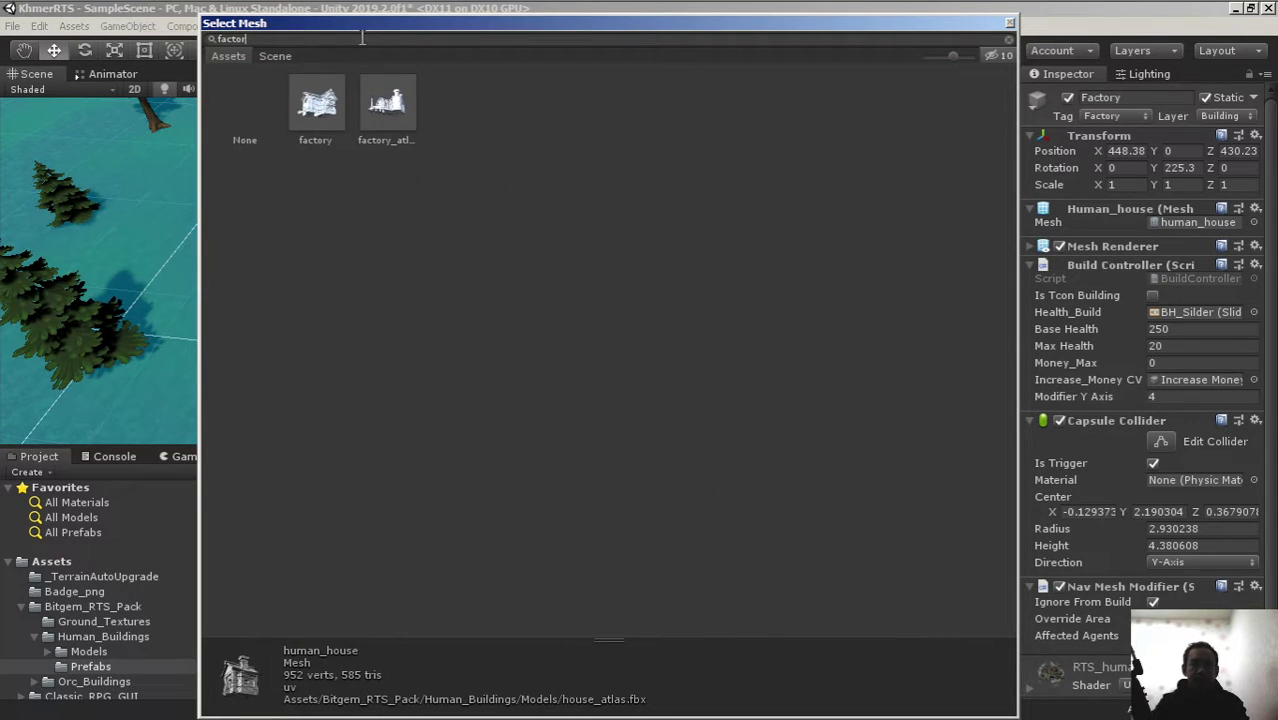
click(328, 112)
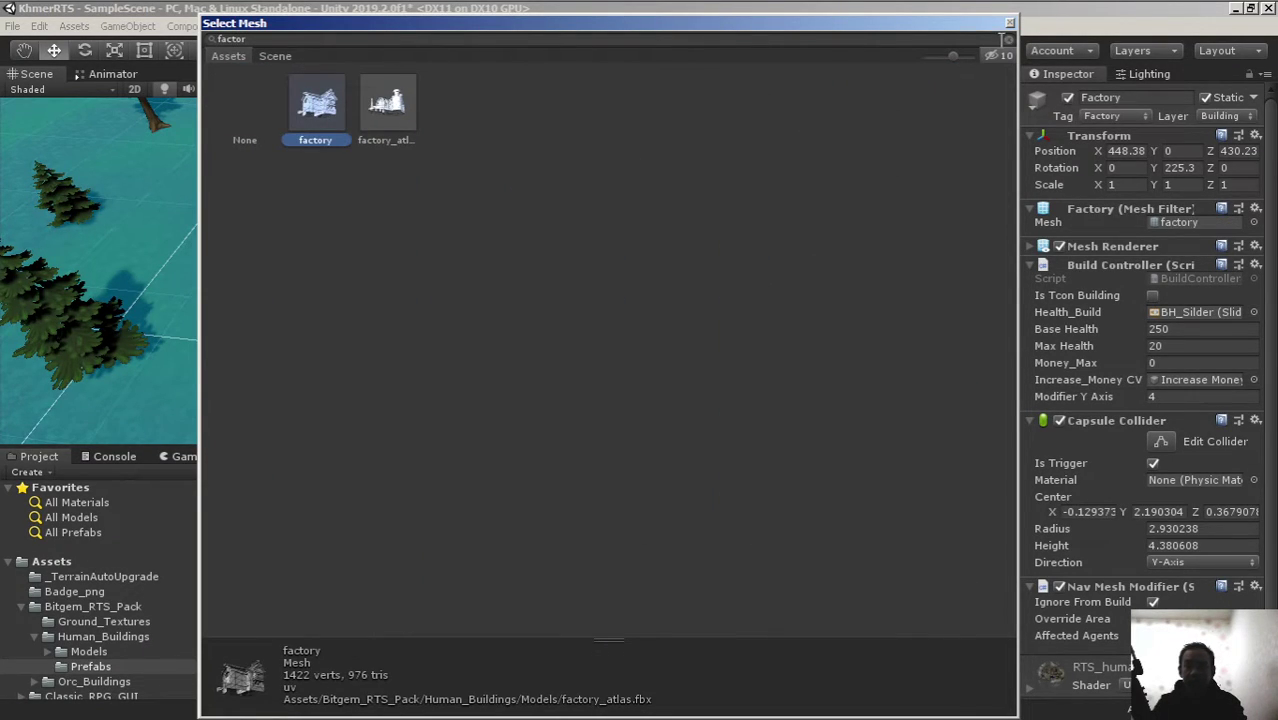
click(1010, 22)
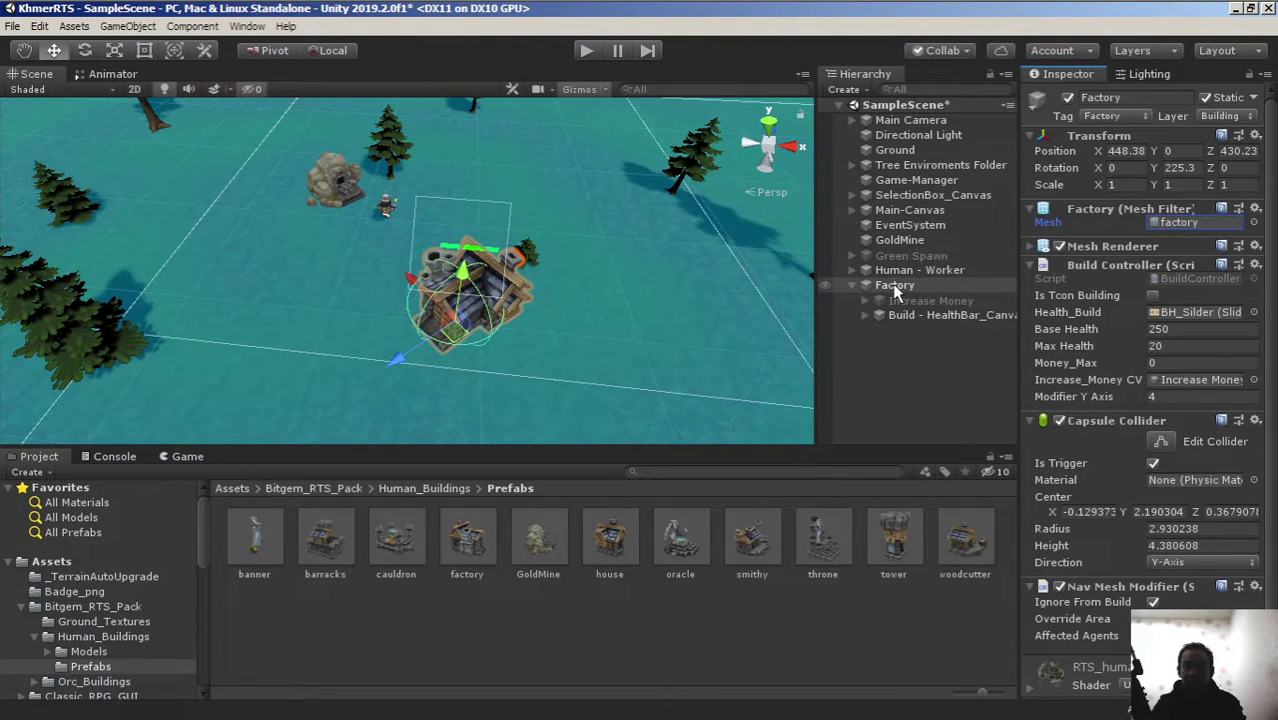
Overwrite the factory prefab with the Factory building and fully unpack the scene copy
drag(896, 289, 491, 549)
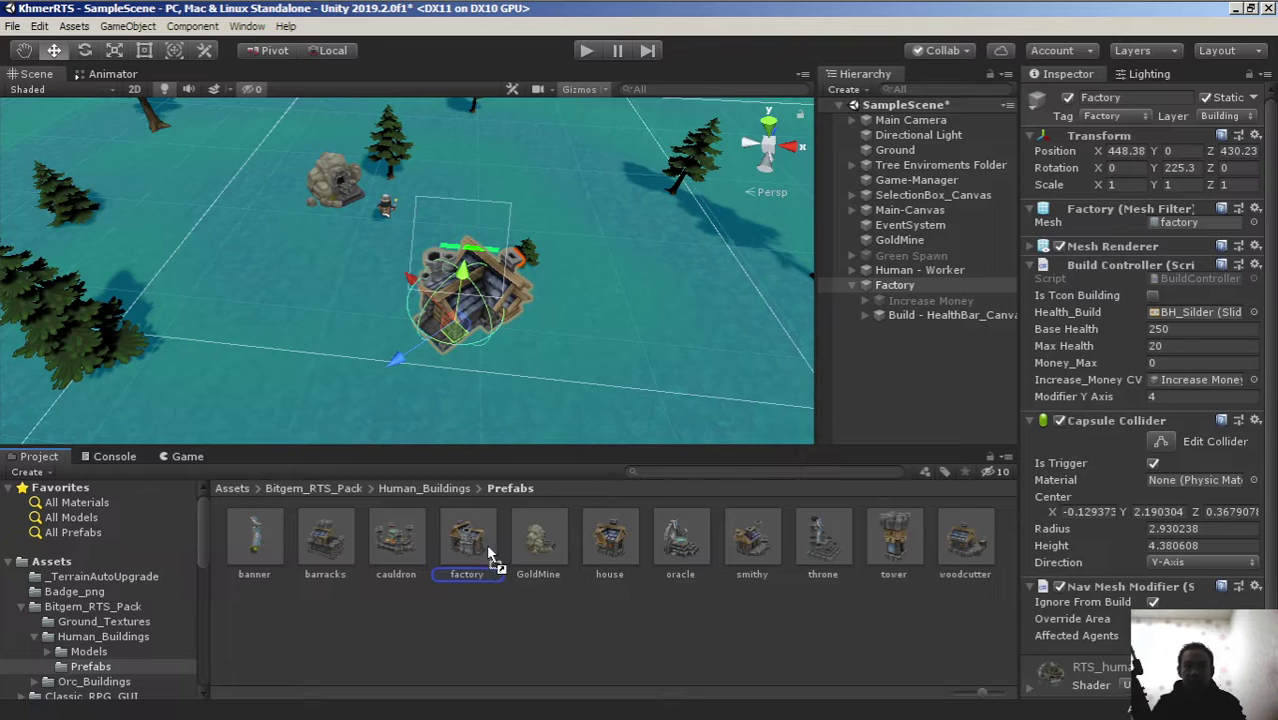
drag(488, 549, 488, 549)
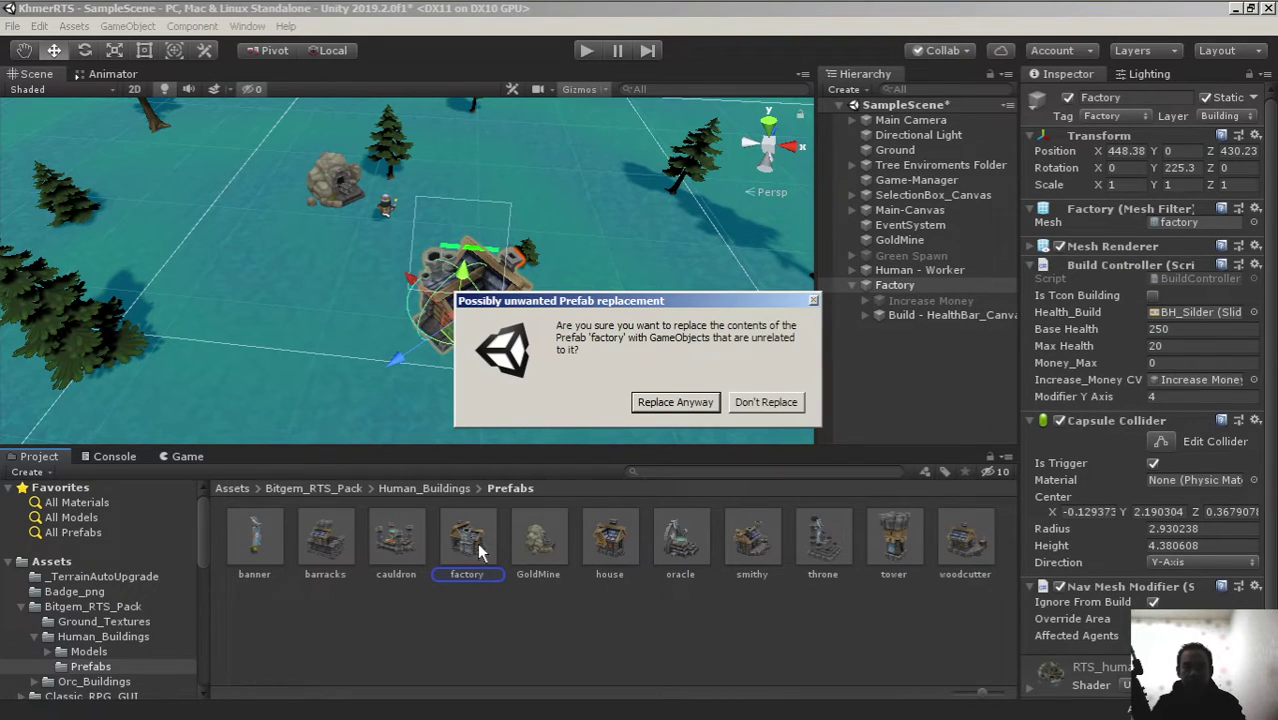
click(675, 402)
right_click(899, 287)
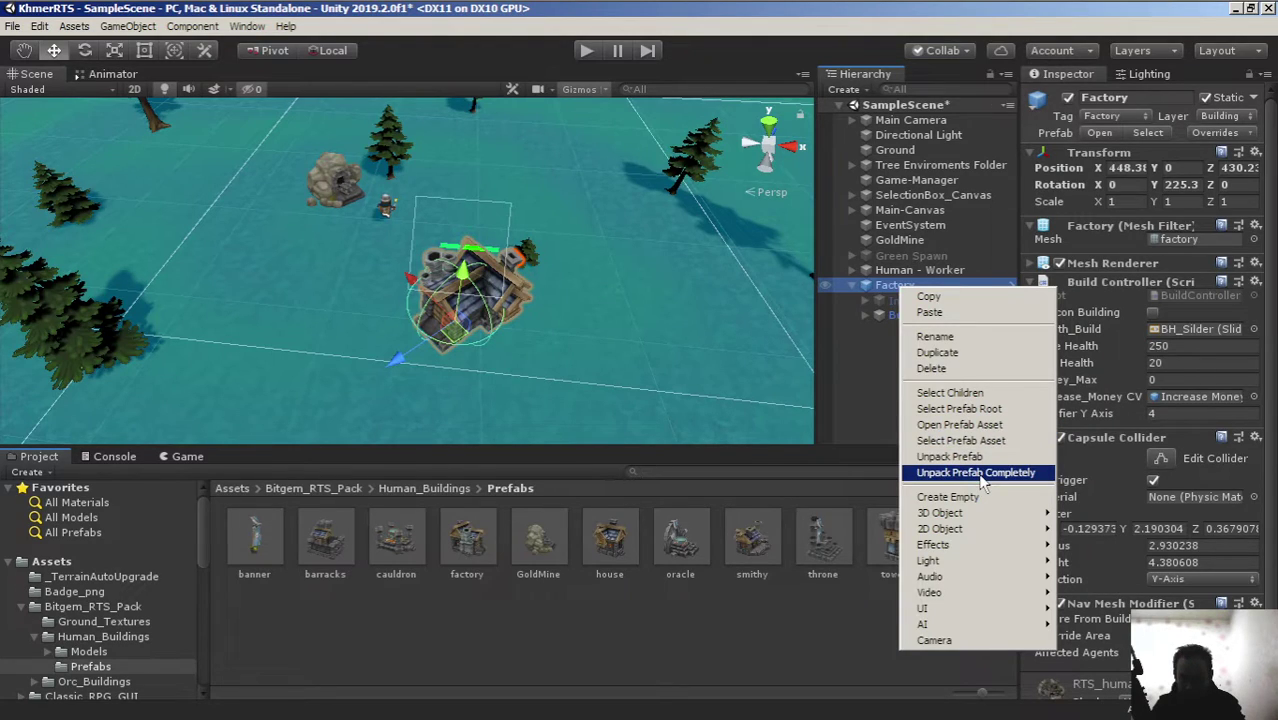
click(982, 472)
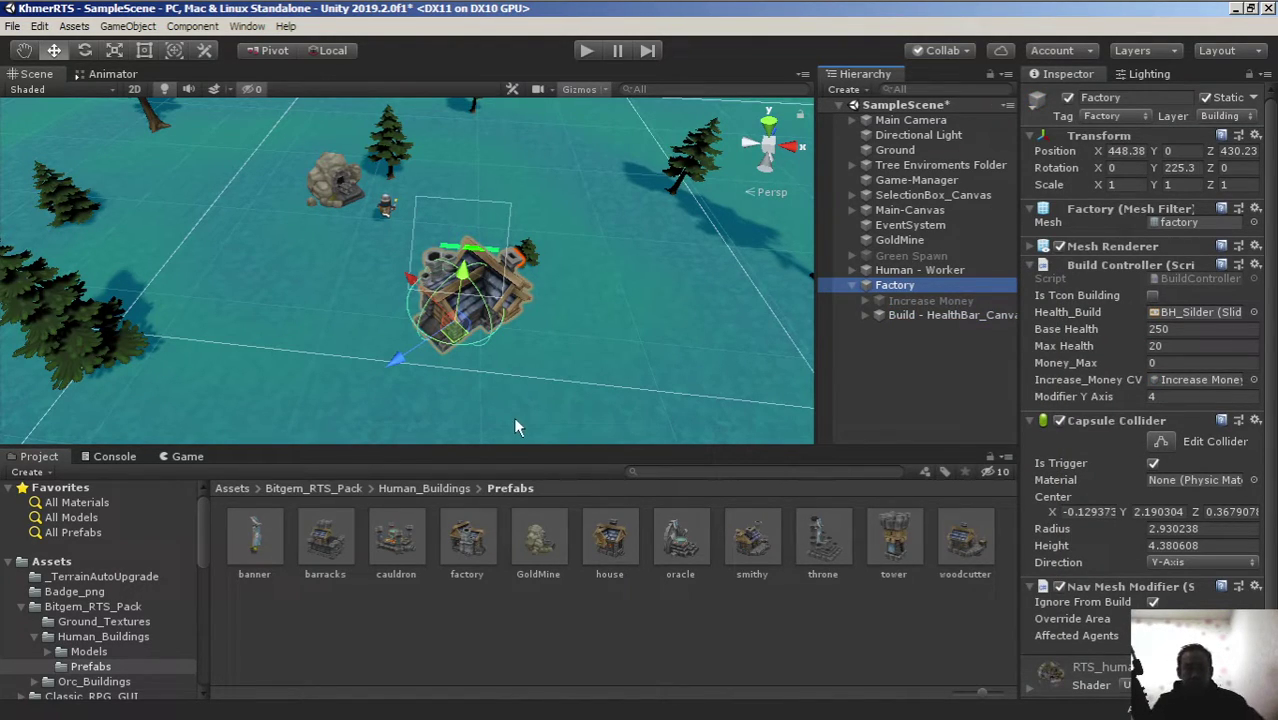
Drop a house prefab instance beside the Factory and expand house (1) in the Hierarchy
drag(613, 517, 547, 338)
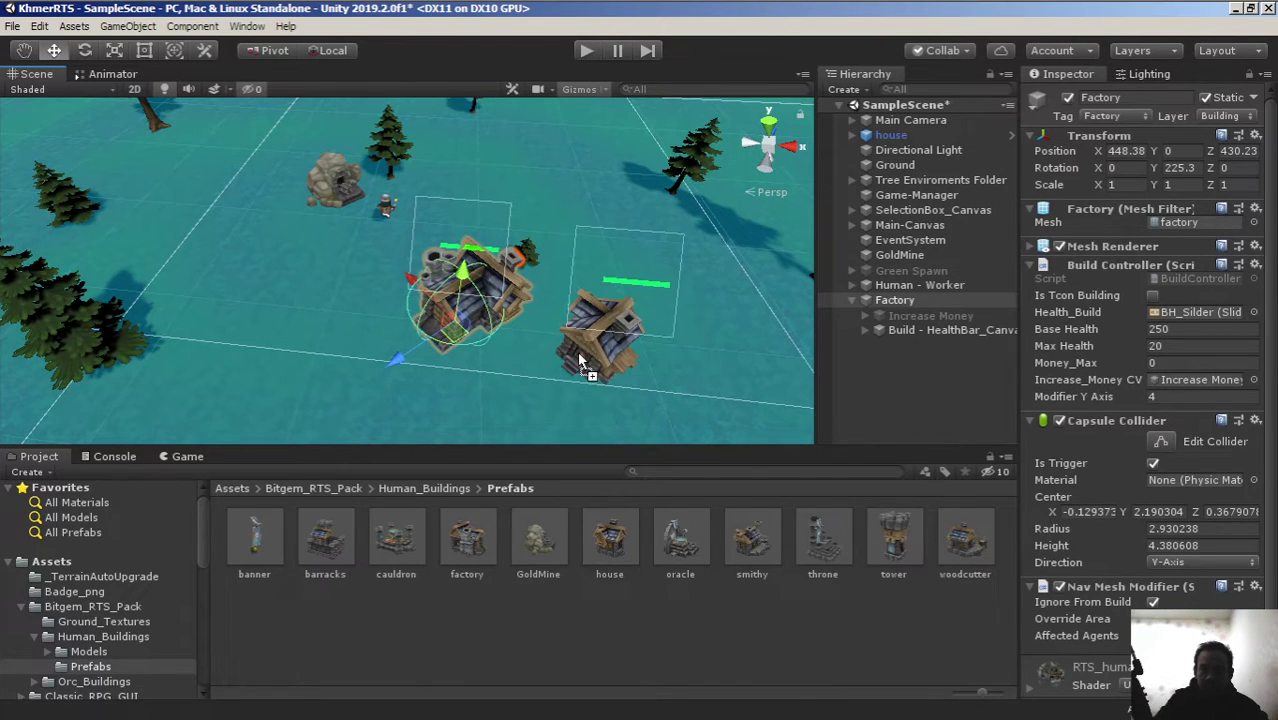
drag(547, 338, 604, 375)
middle_drag(604, 375, 520, 329)
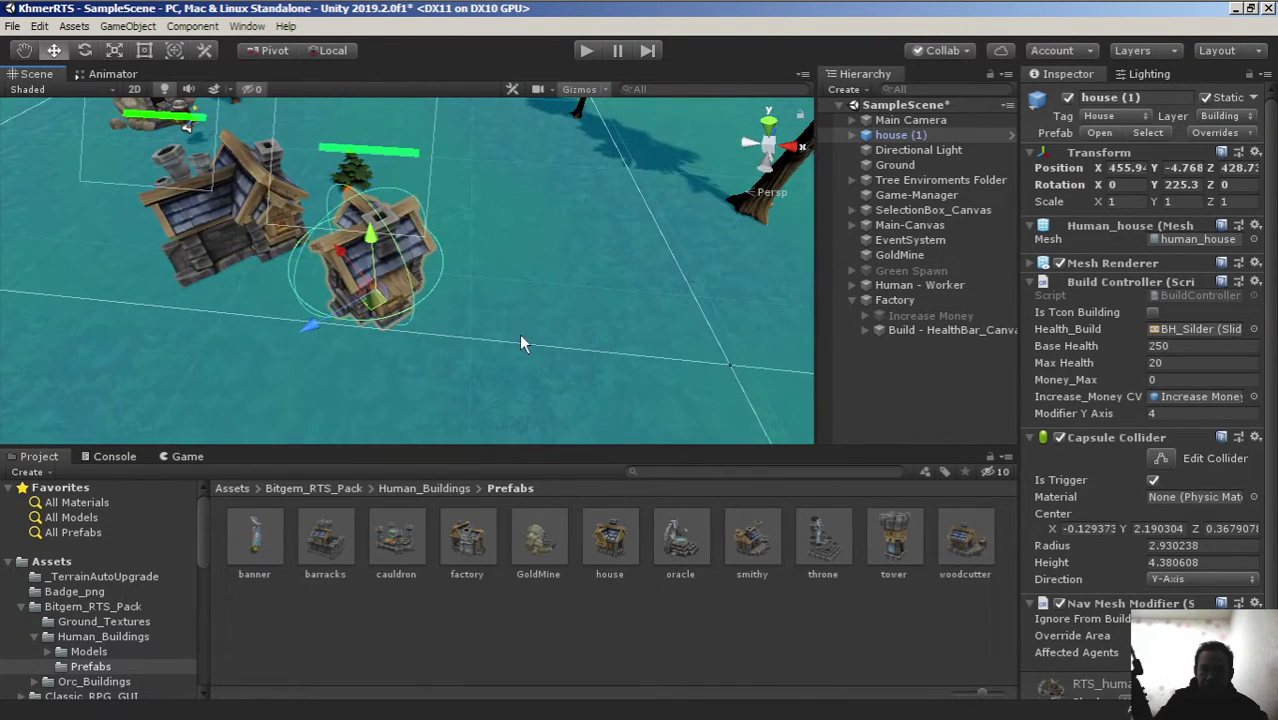
click(853, 137)
click(852, 134)
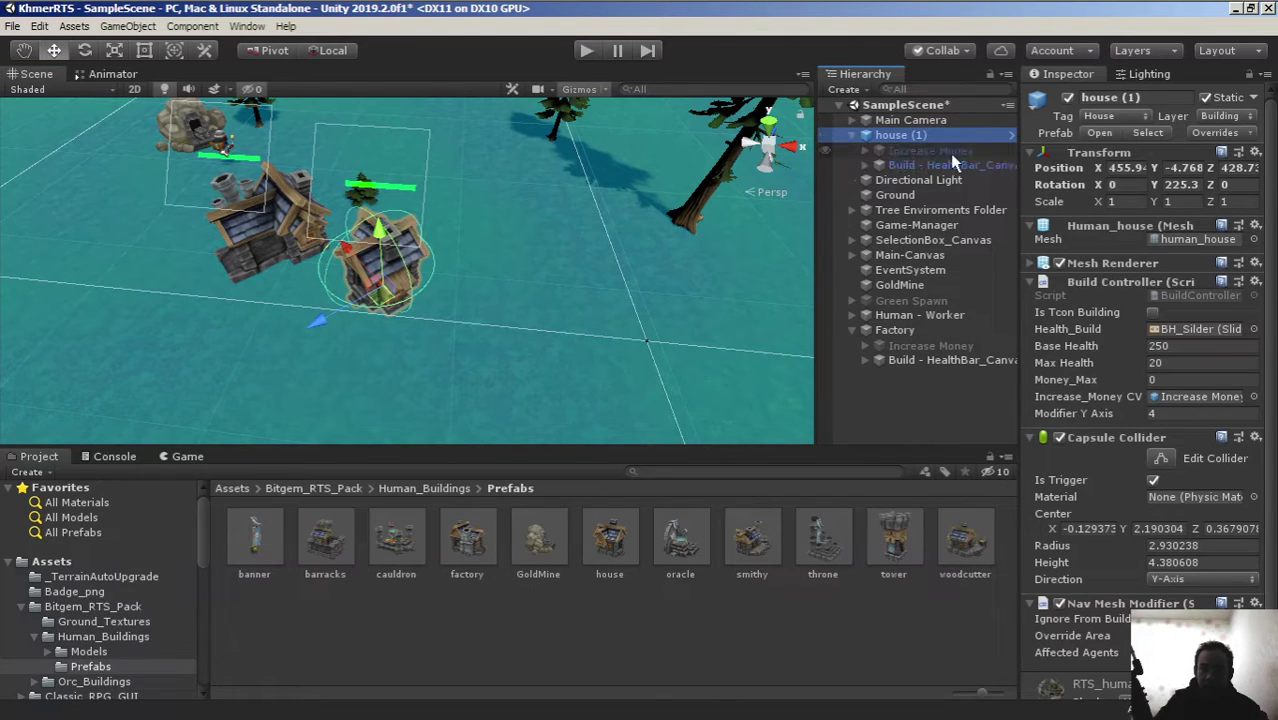
Set house (1)'s HealthBar_Canvas Pos Y to 5, apply all overrides, and delete it
click(949, 166)
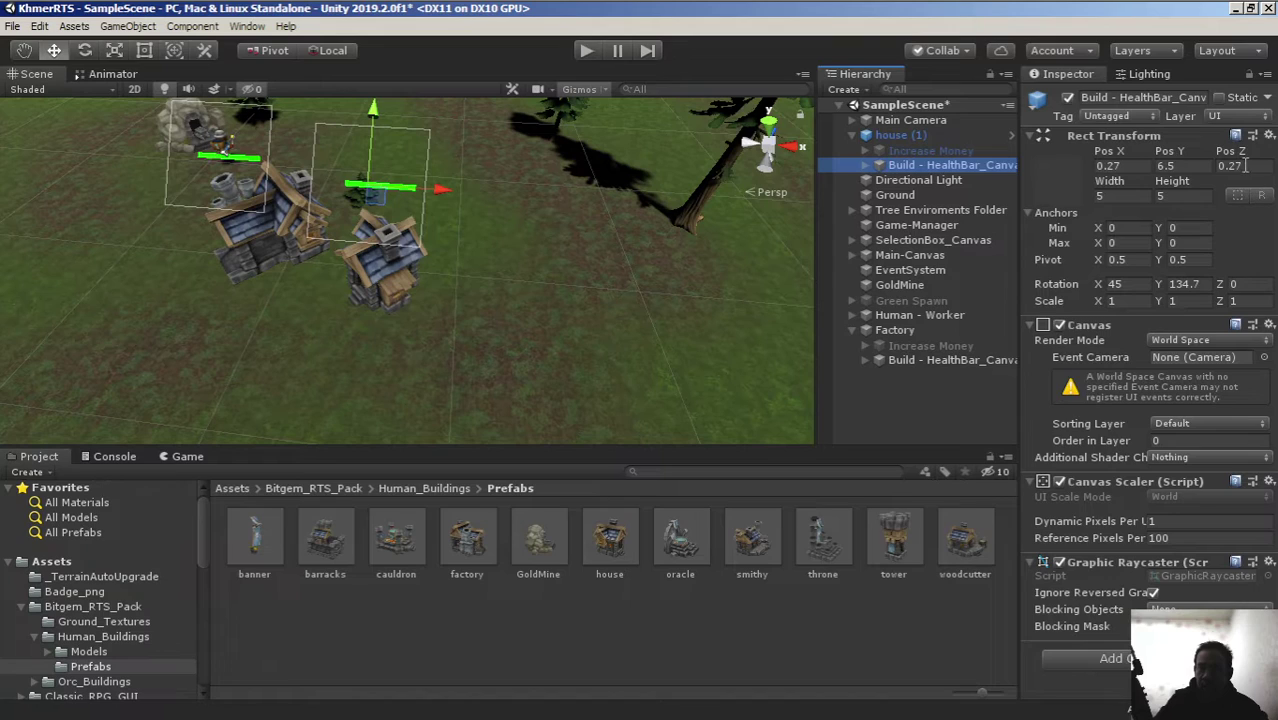
click(1192, 168)
text(5)
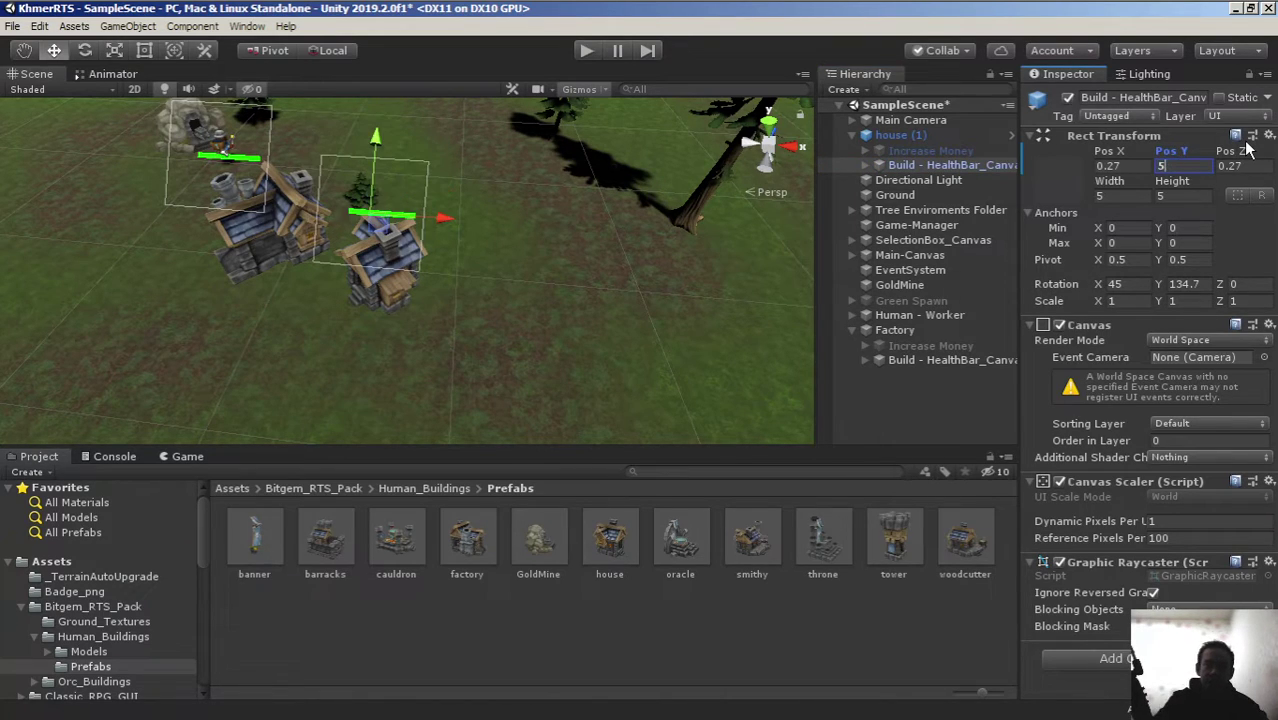
click(900, 135)
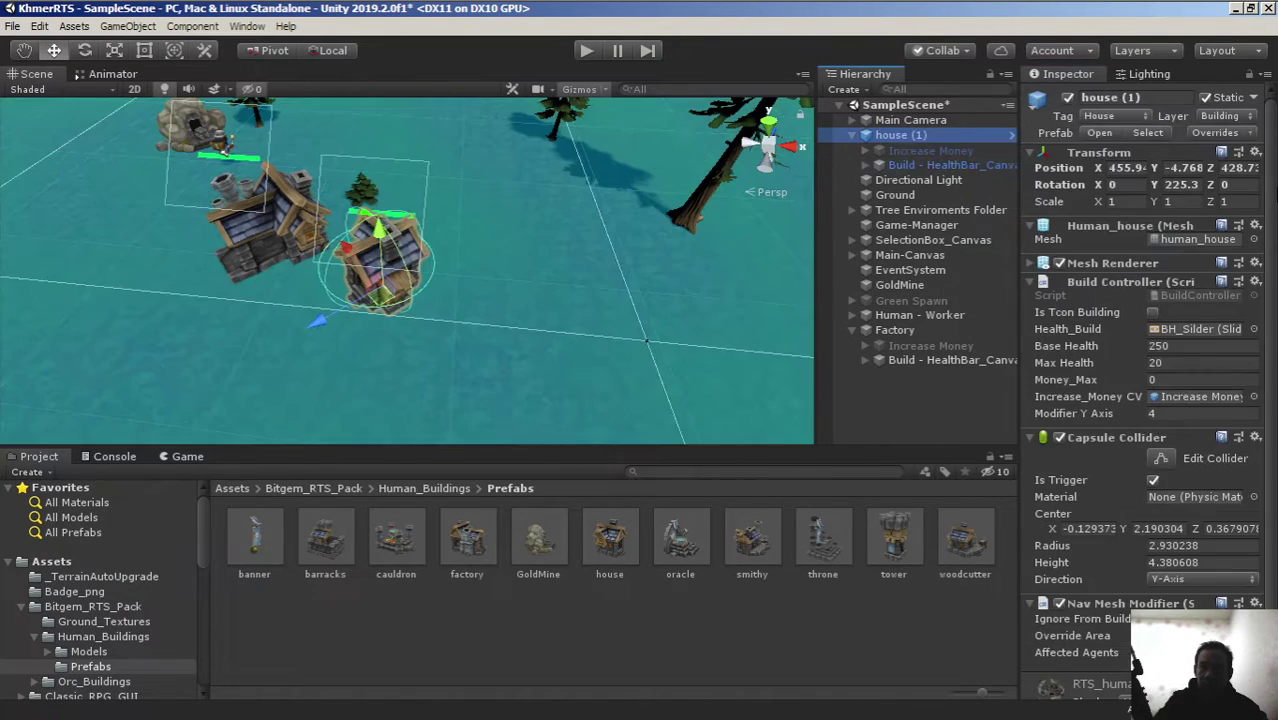
click(1246, 136)
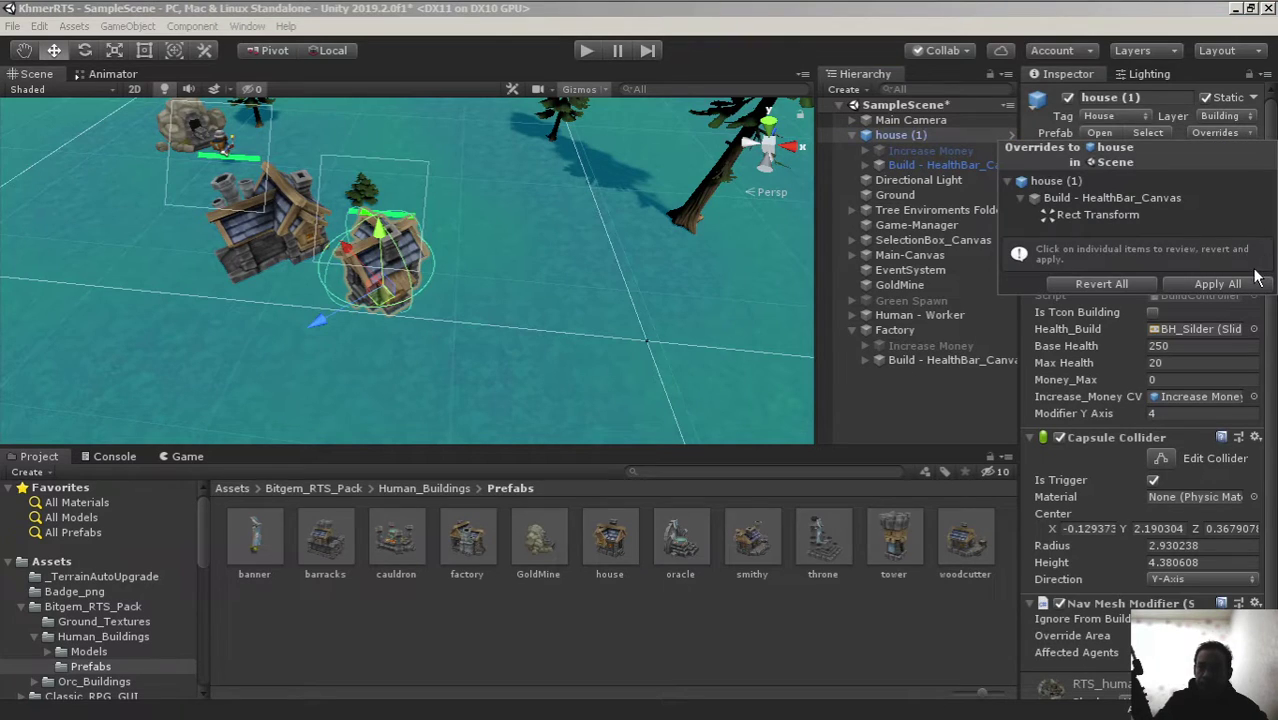
click(1222, 284)
click(879, 140)
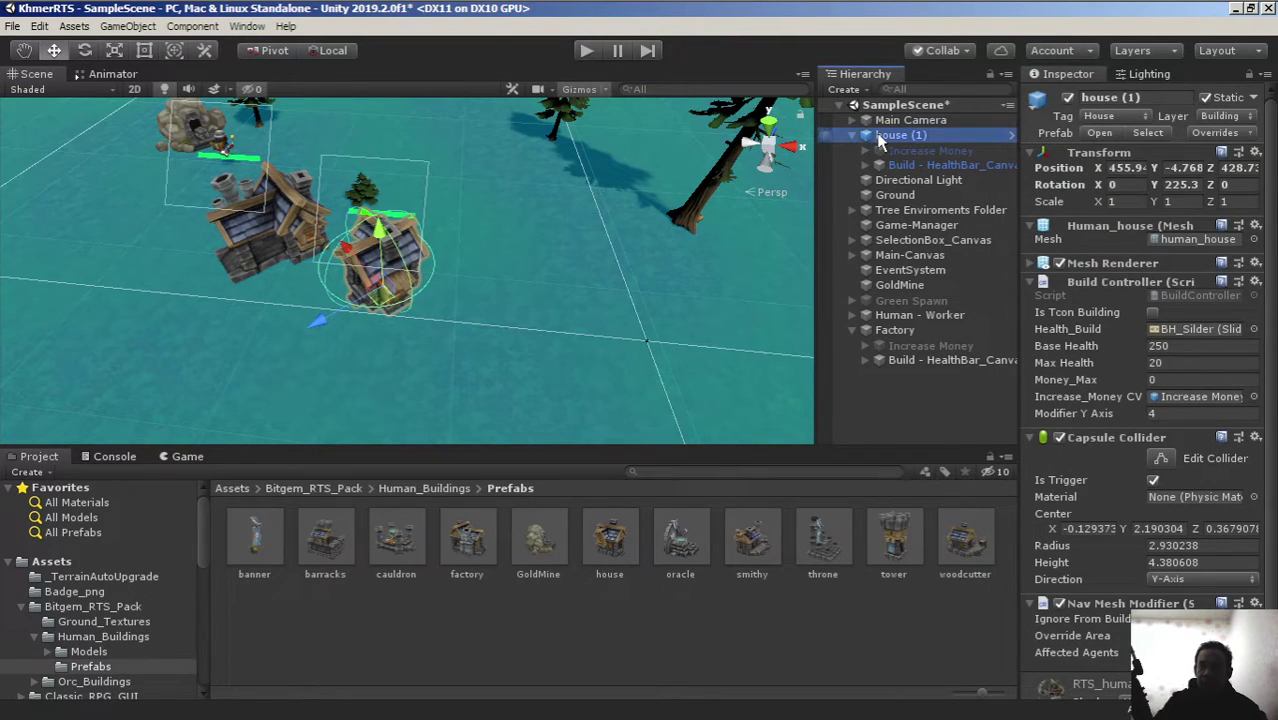
key(Delete)
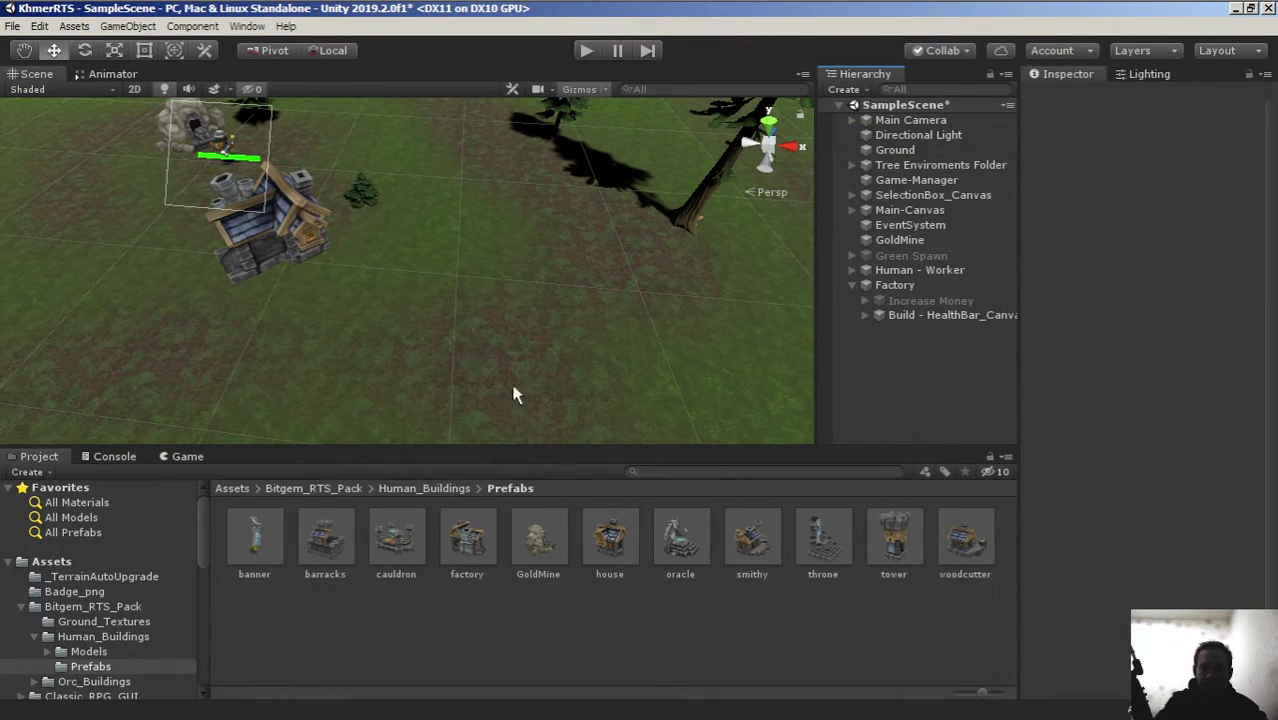
Place an oracle prefab copy, set its HealthBar_Canvas Pos Y to 5, apply overrides, delete it
drag(699, 543, 434, 301)
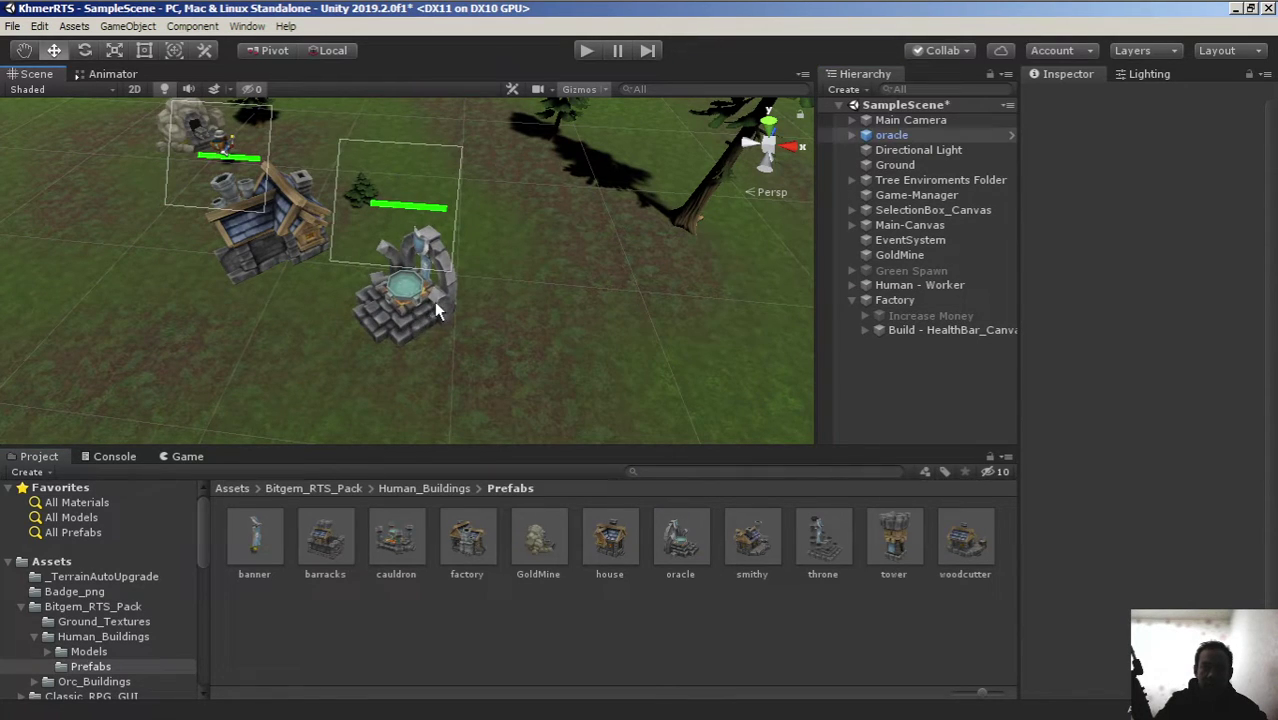
scroll(477, 305, up, 2)
click(866, 135)
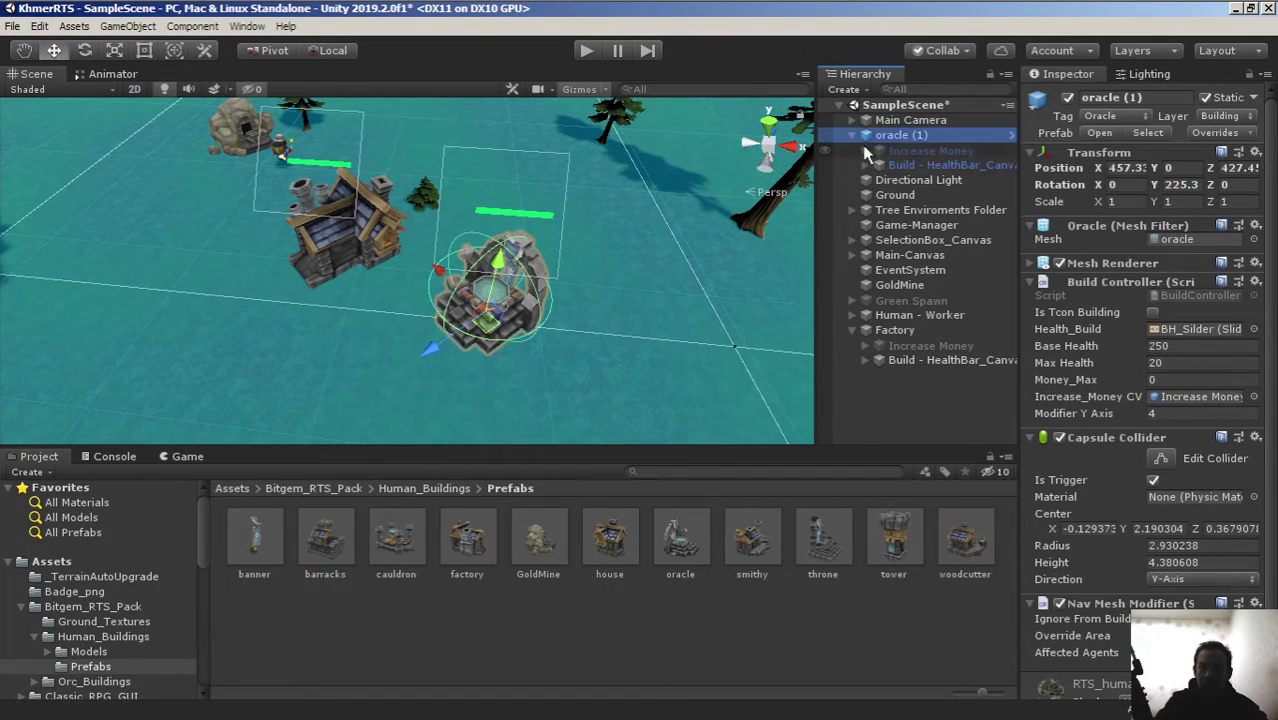
click(923, 164)
click(1166, 166)
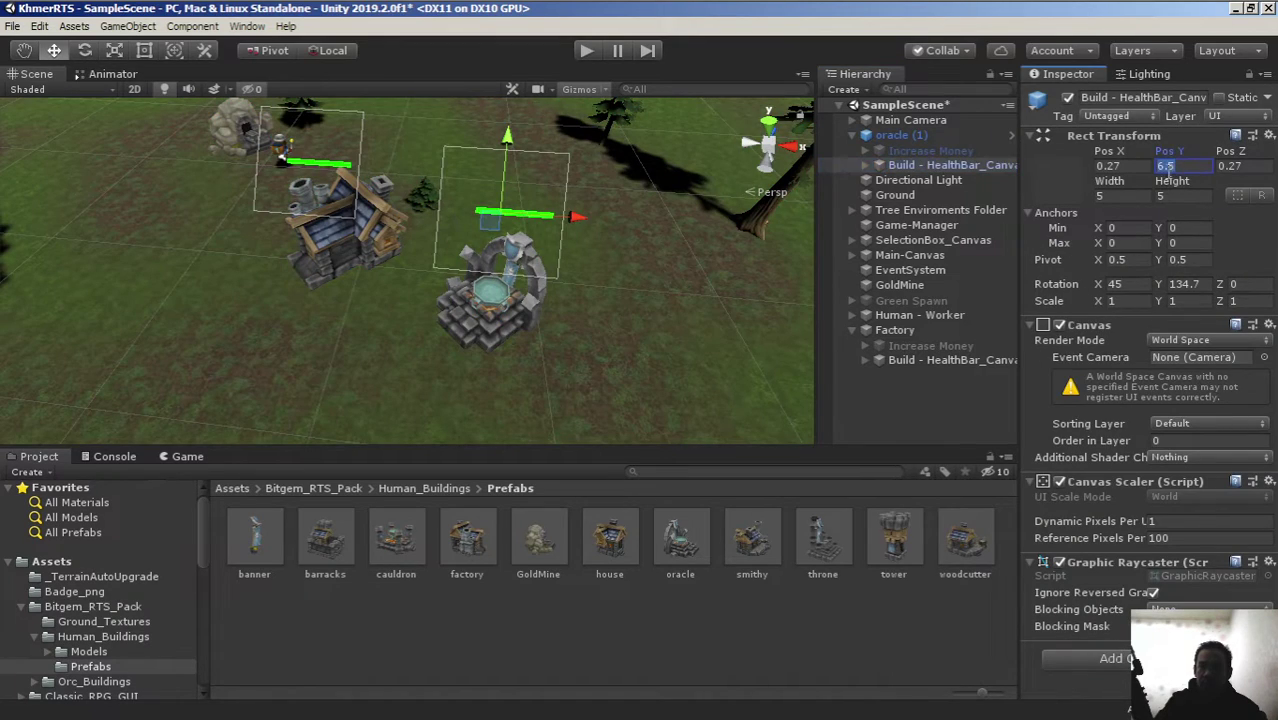
text(5)
click(901, 135)
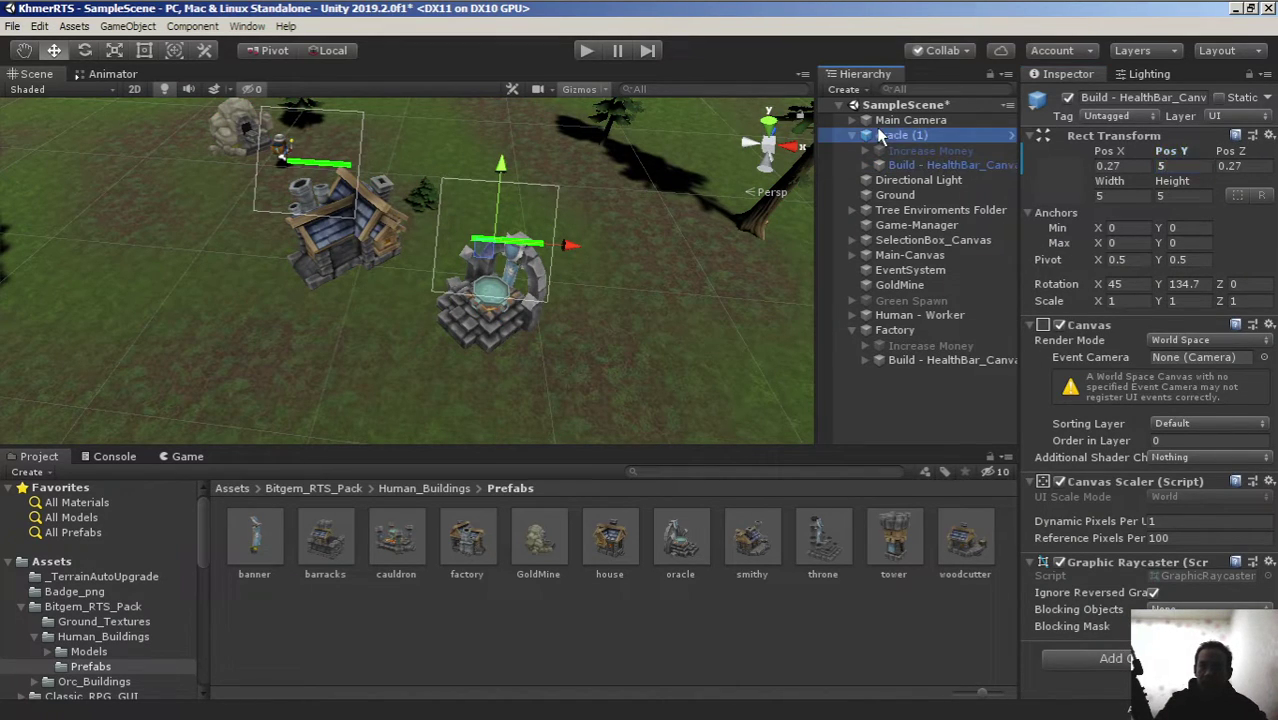
click(1238, 135)
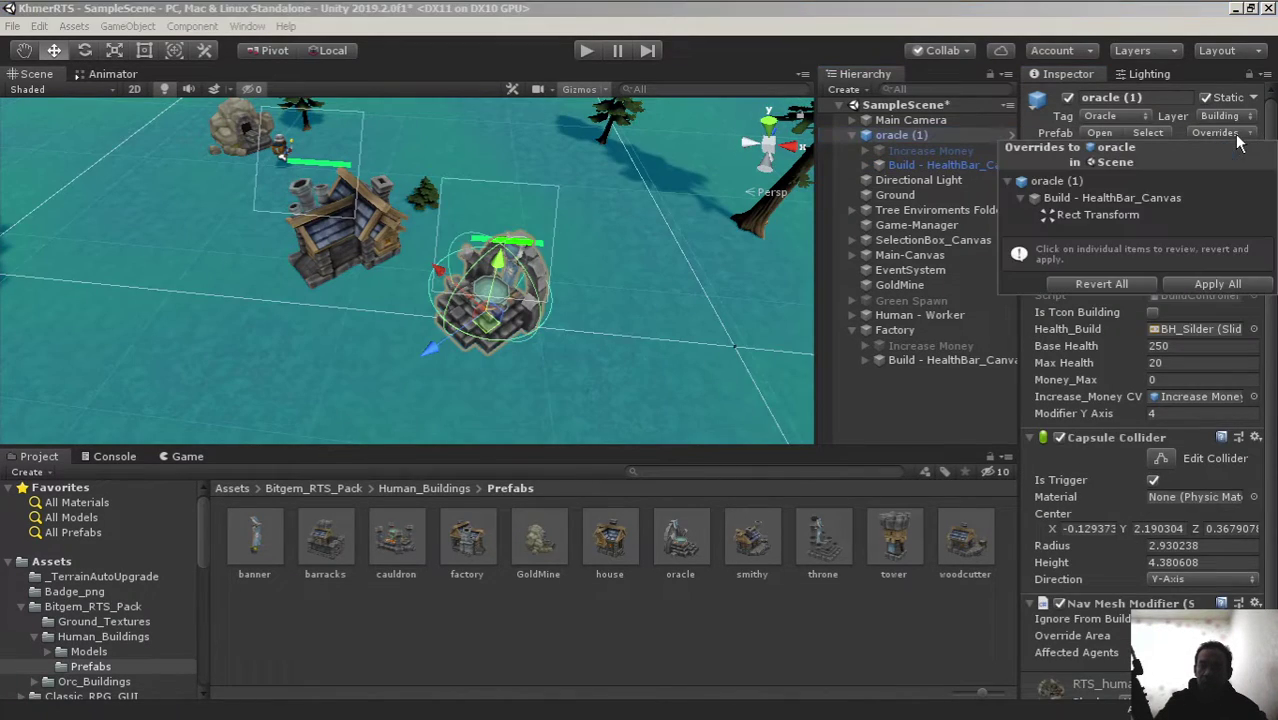
click(1224, 285)
key(Delete)
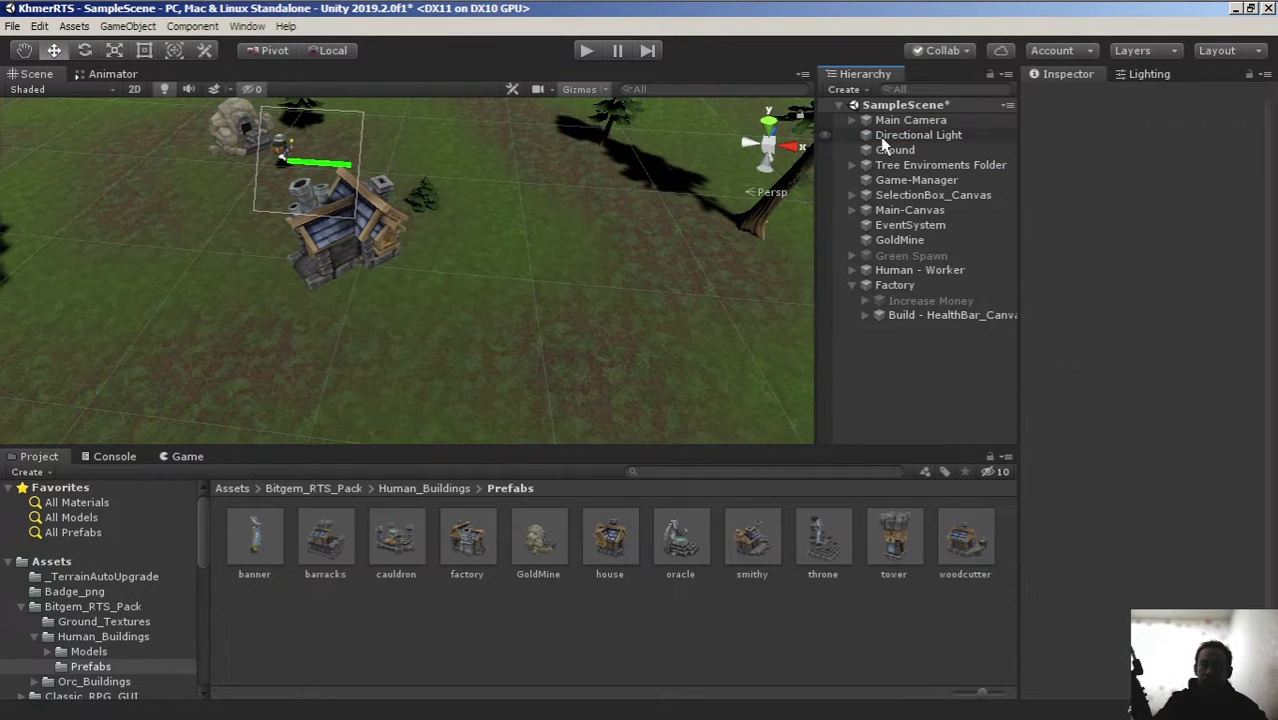
drag(752, 548, 536, 314)
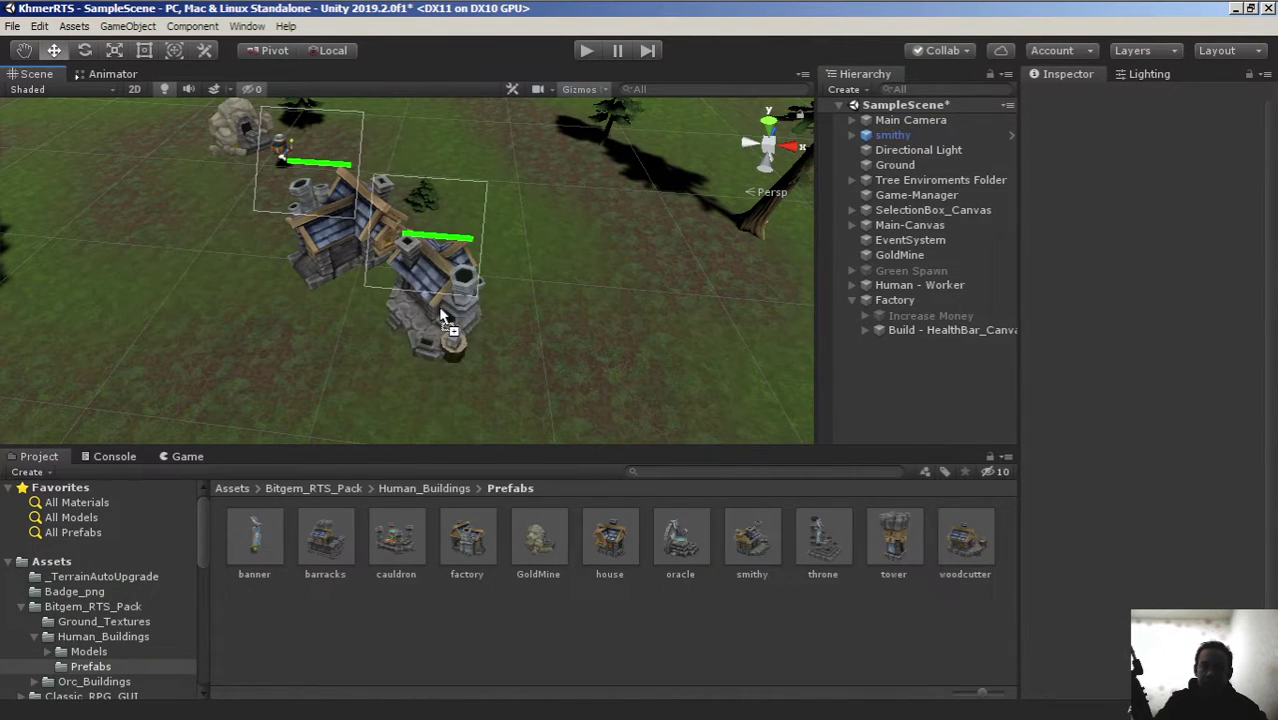
key(Delete)
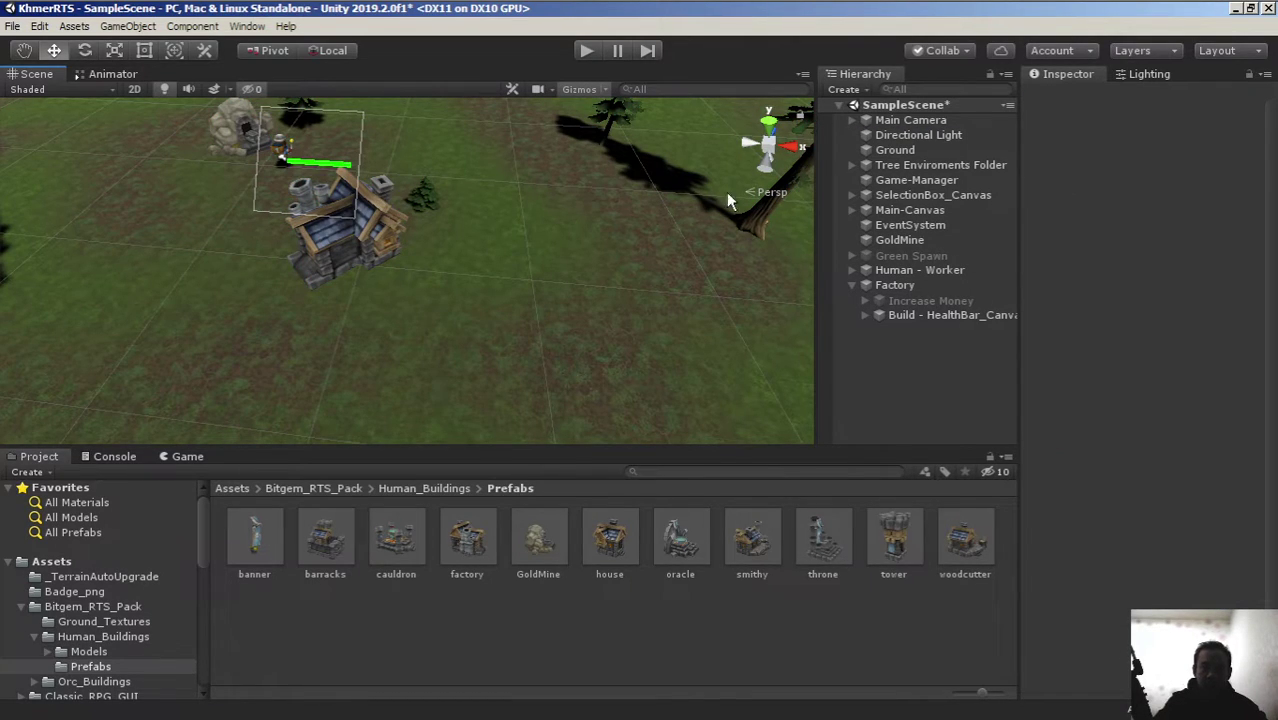
click(894, 286)
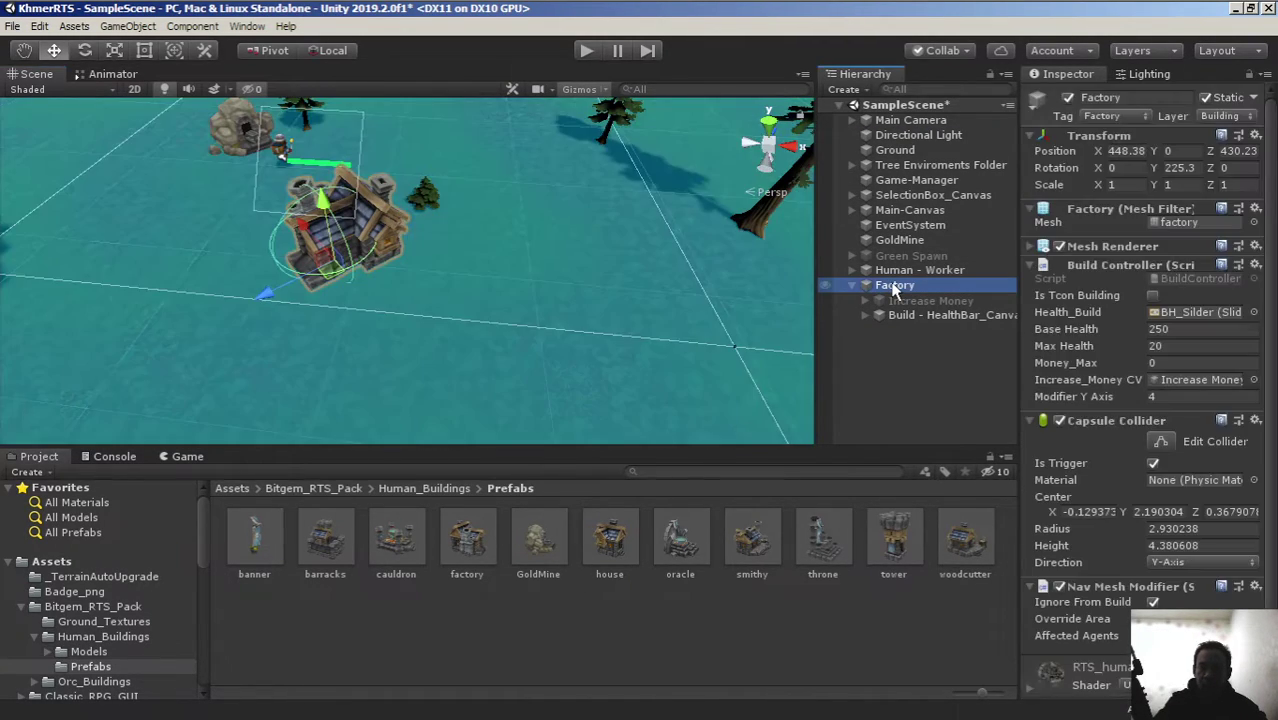
key(f)
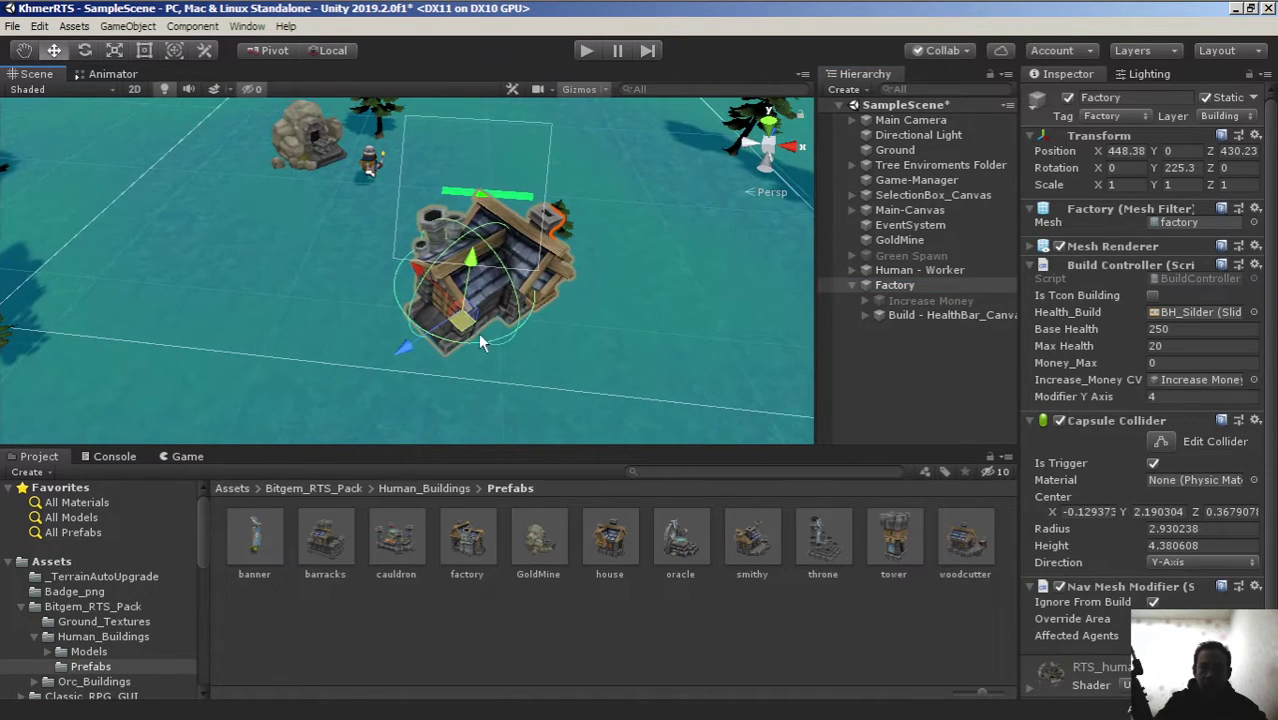
drag(467, 538, 628, 385)
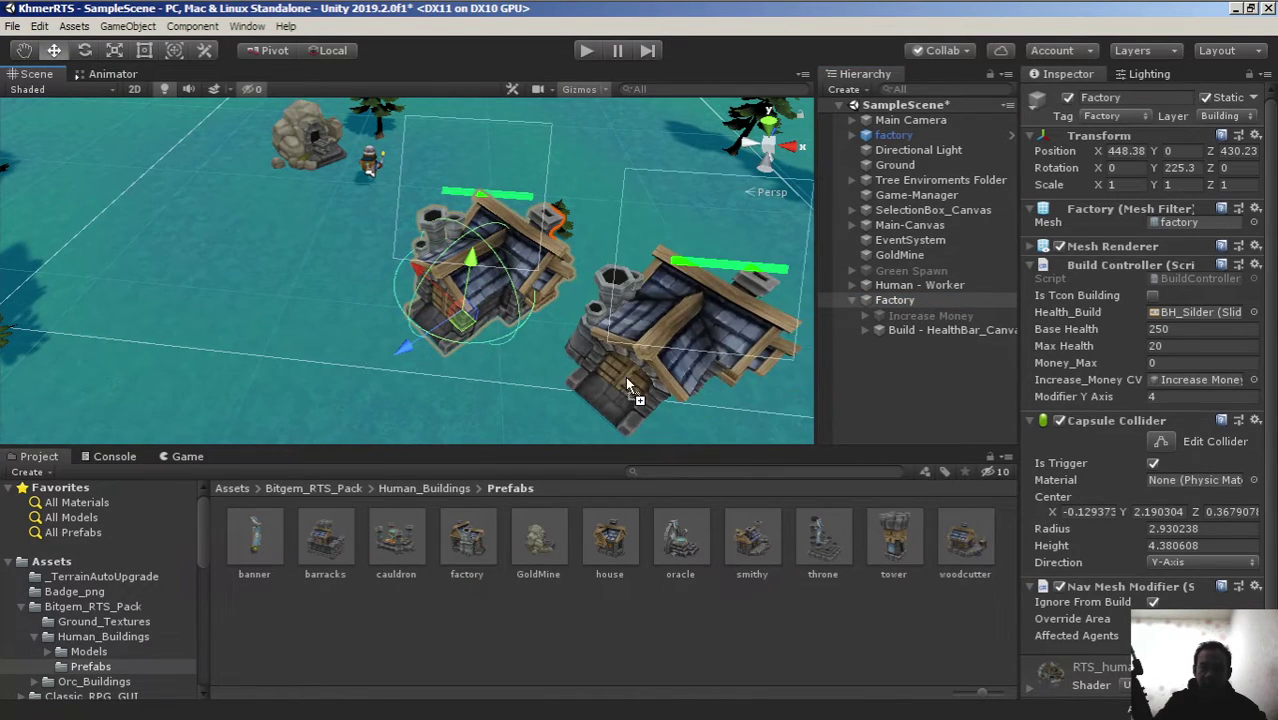
key(Delete)
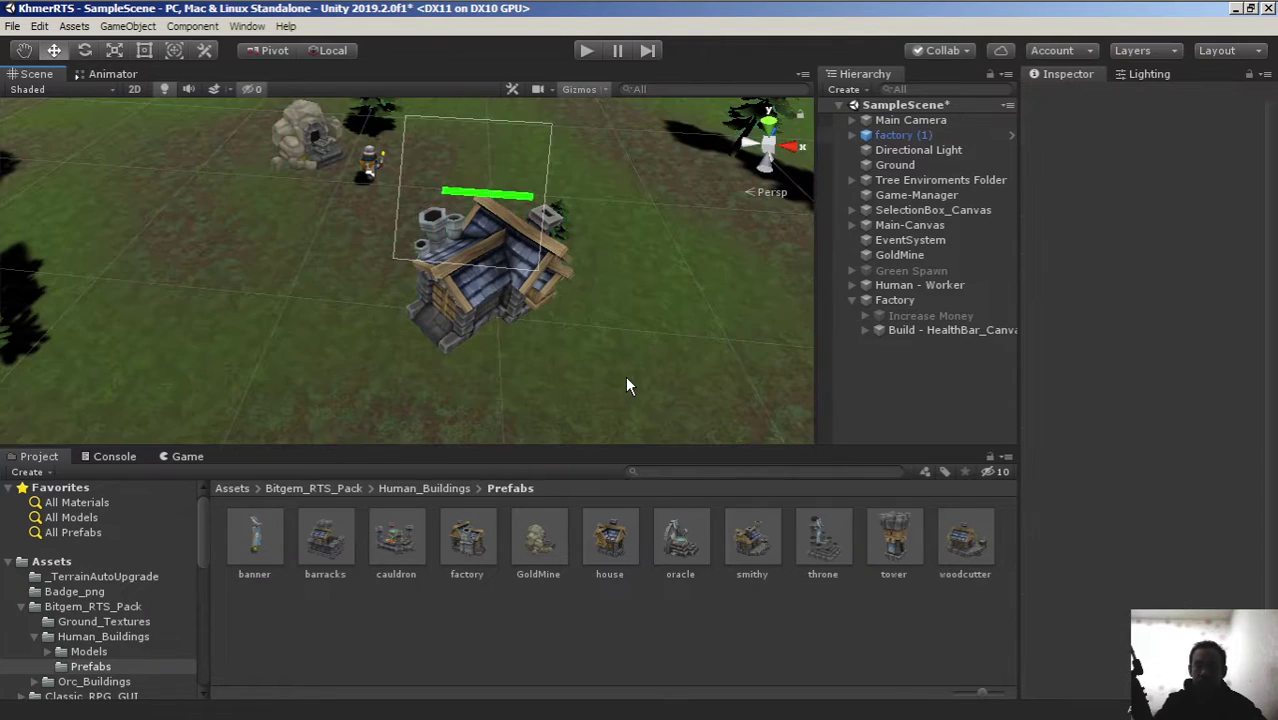
scroll(513, 323, down, 3)
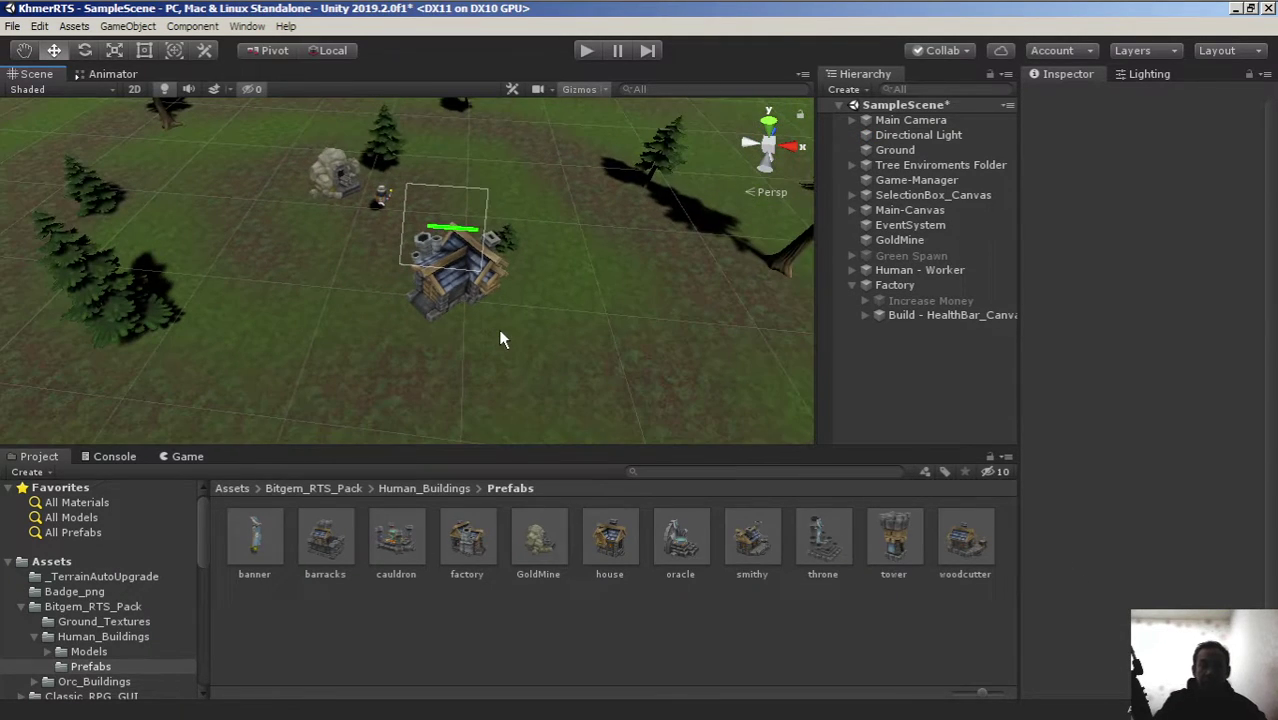
Review the cauldron prefab's Inspector settings, then select the scene Factory to view its components
click(410, 535)
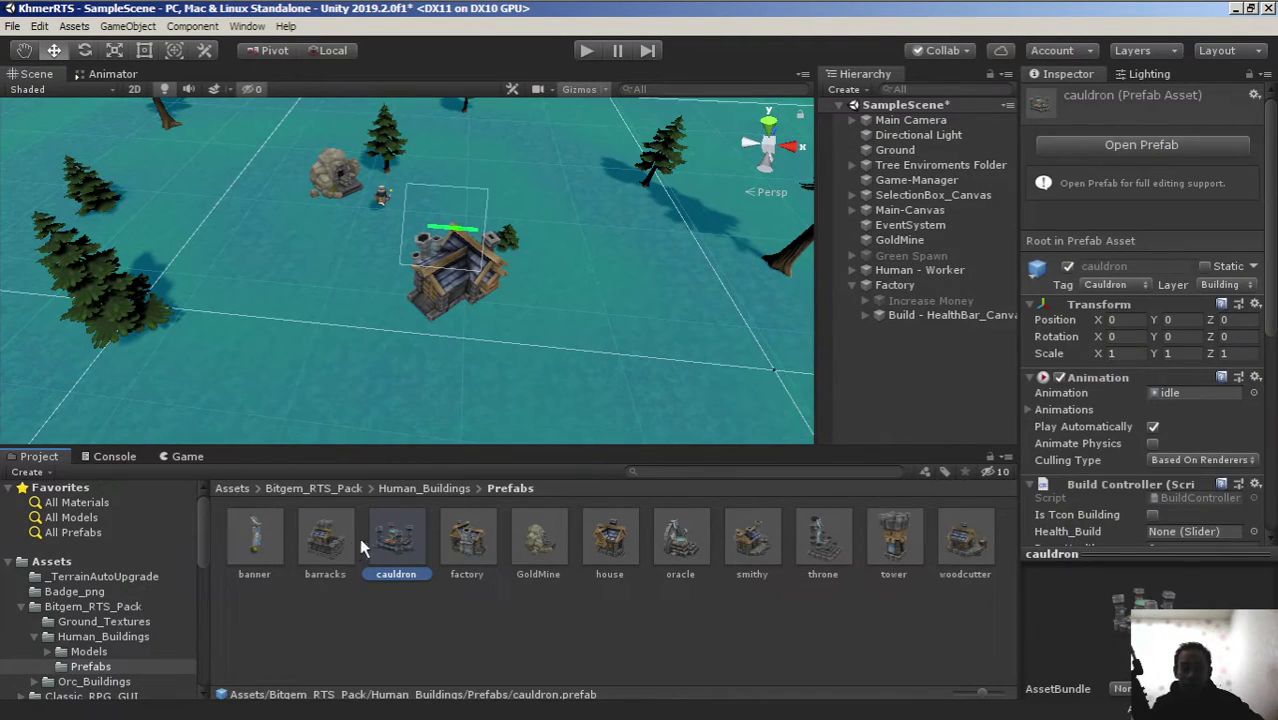
scroll(1190, 333, down, 3)
scroll(1190, 333, down, 3)
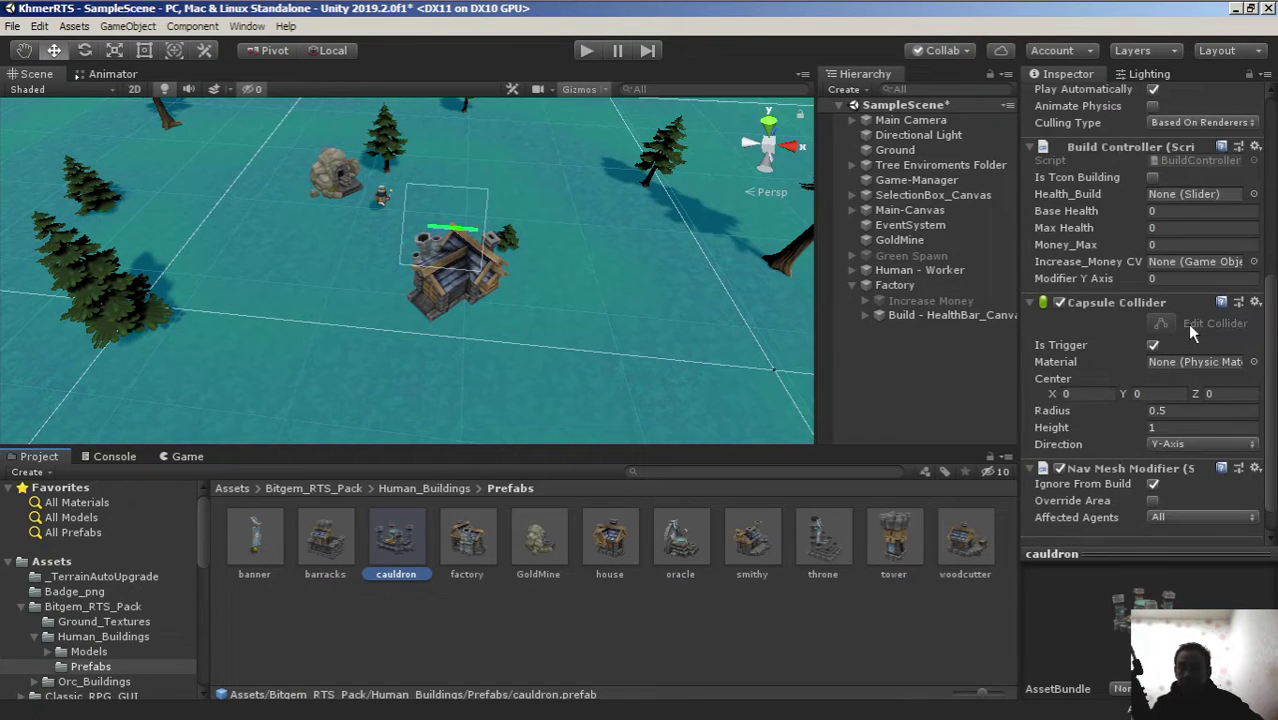
scroll(1245, 316, up, 6)
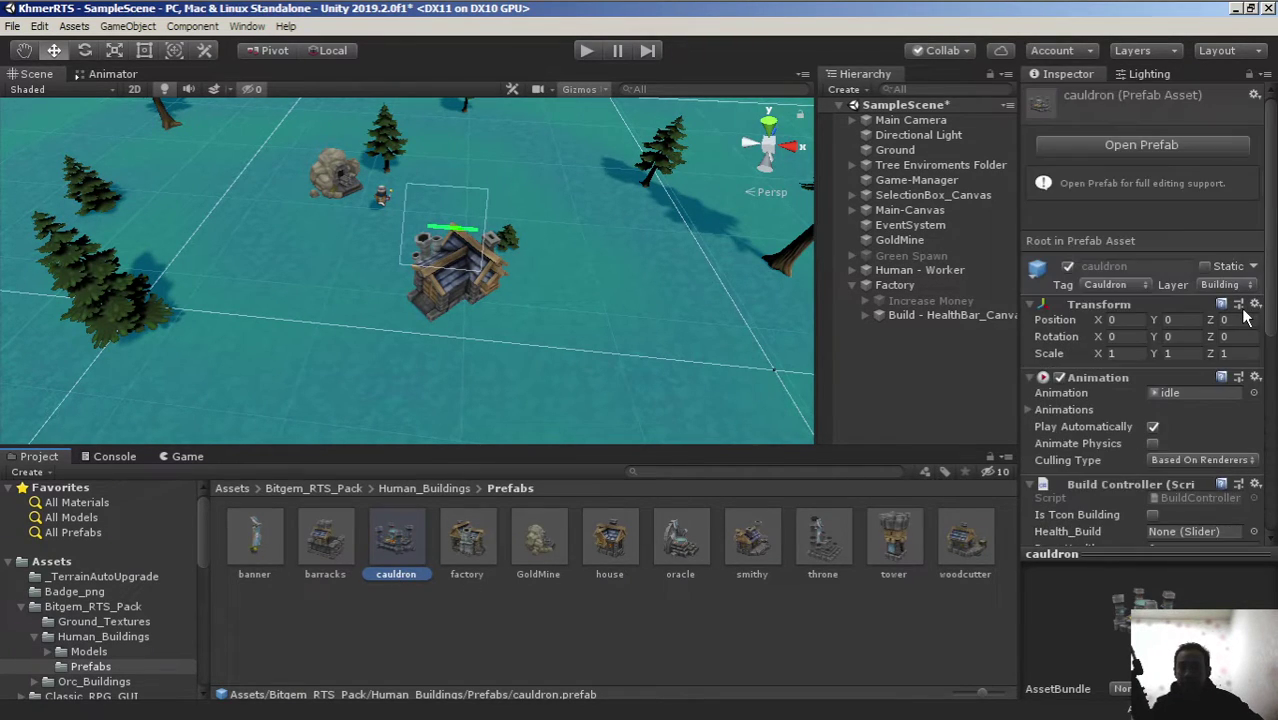
scroll(1243, 316, down, 6)
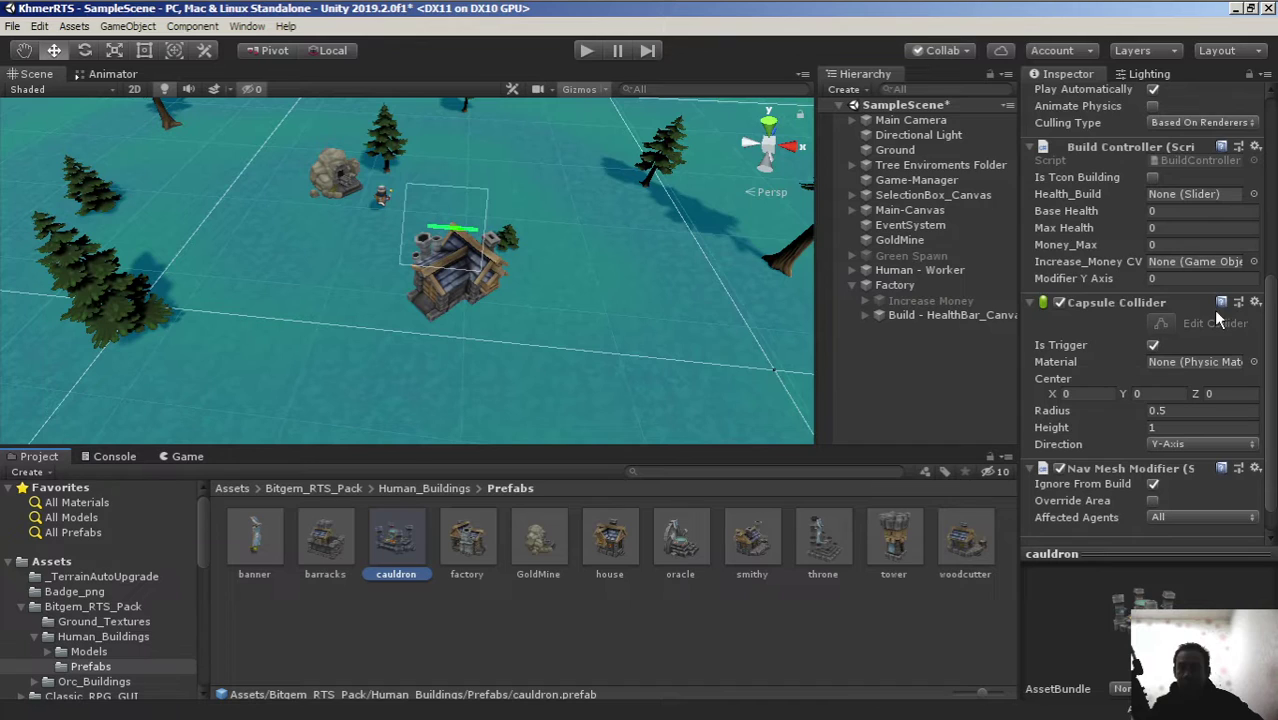
scroll(1218, 320, down, 1)
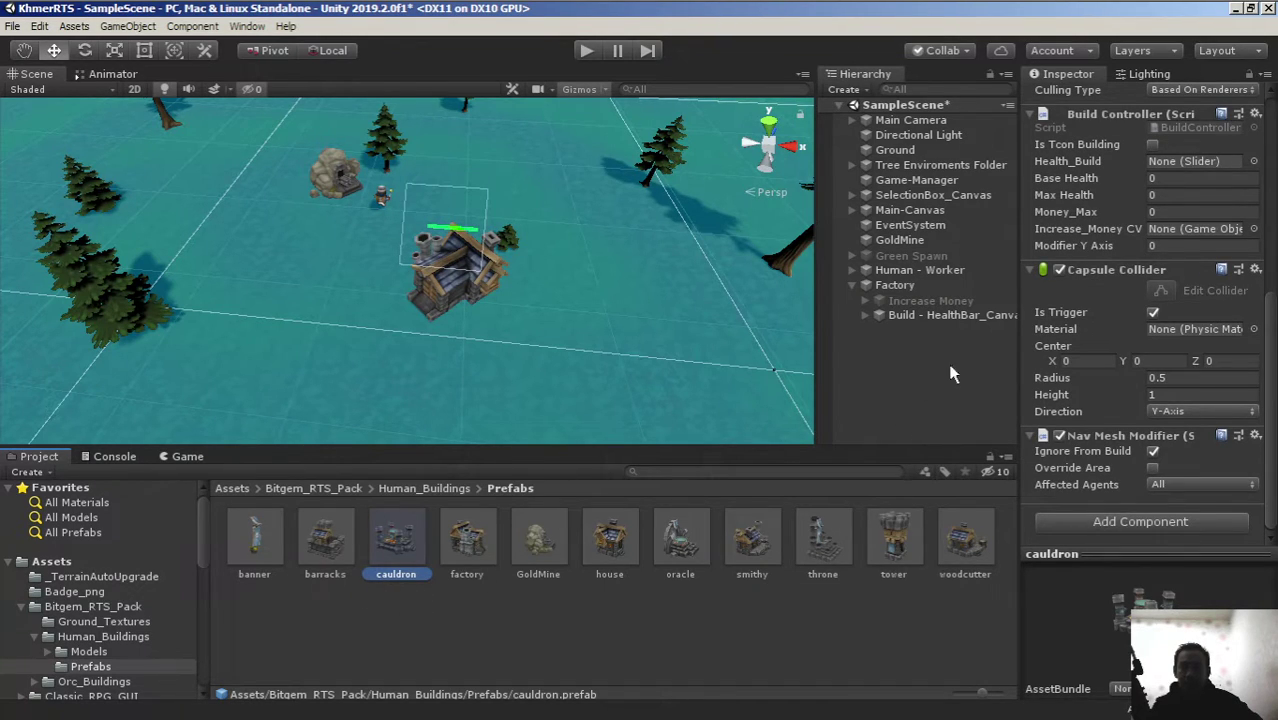
click(895, 288)
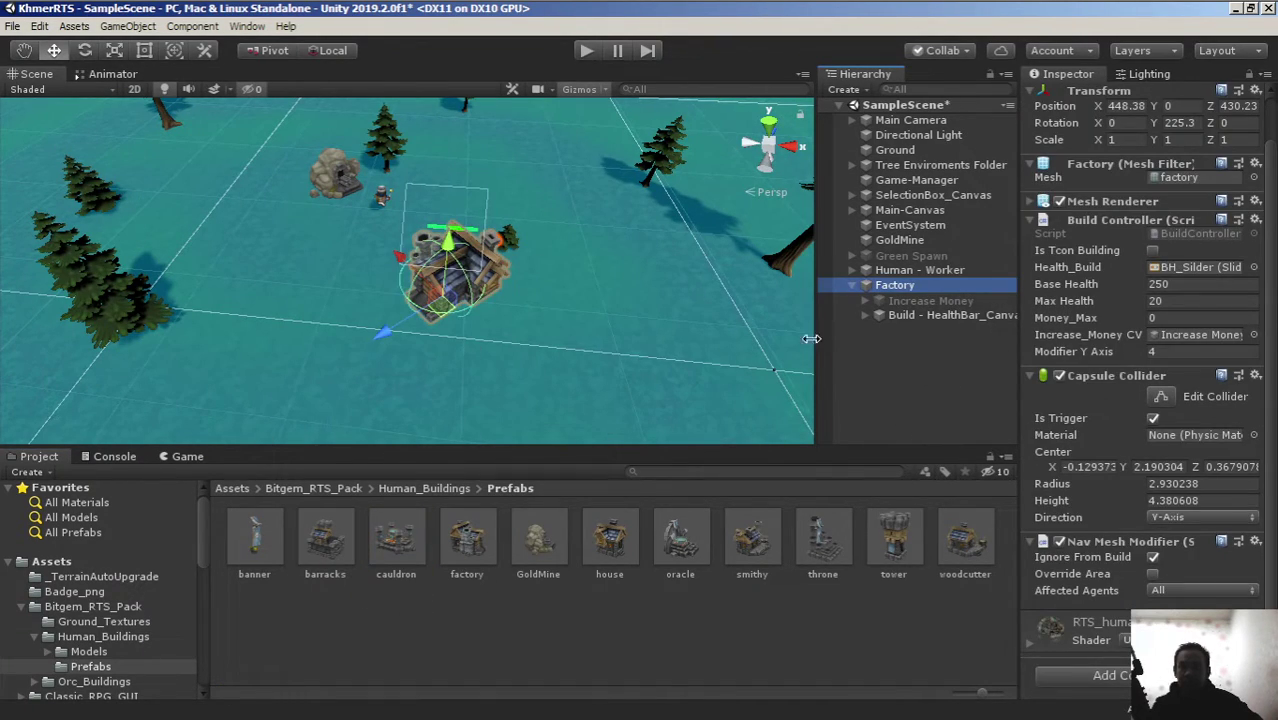
Rename the Factory copy to Cauldron and give it the Cauldron tag
click(903, 287)
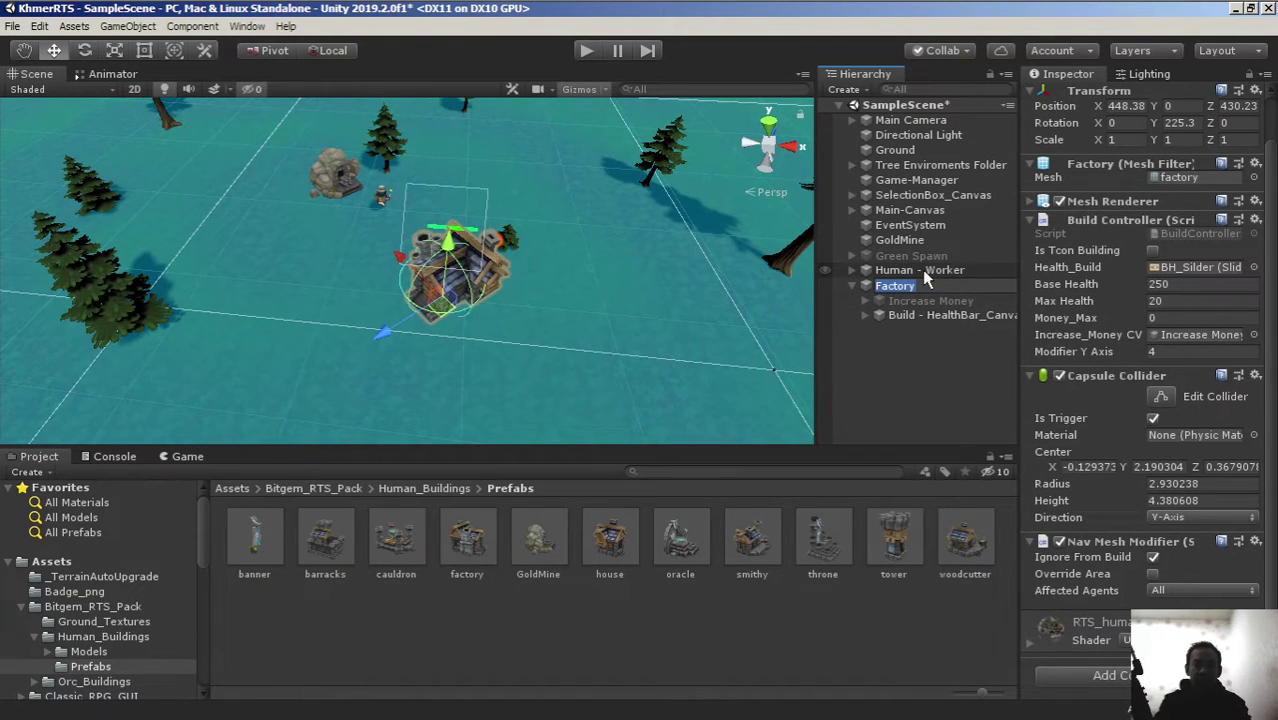
text(Cauldr)
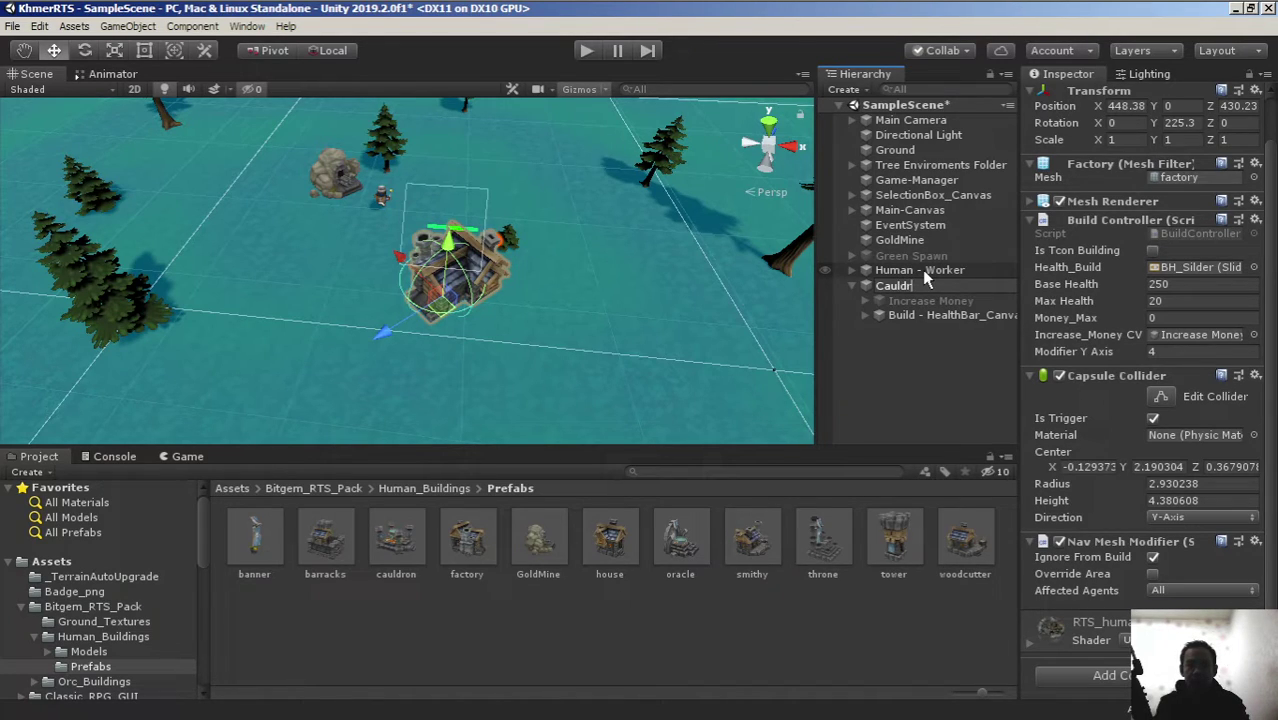
text(on)
key(Return)
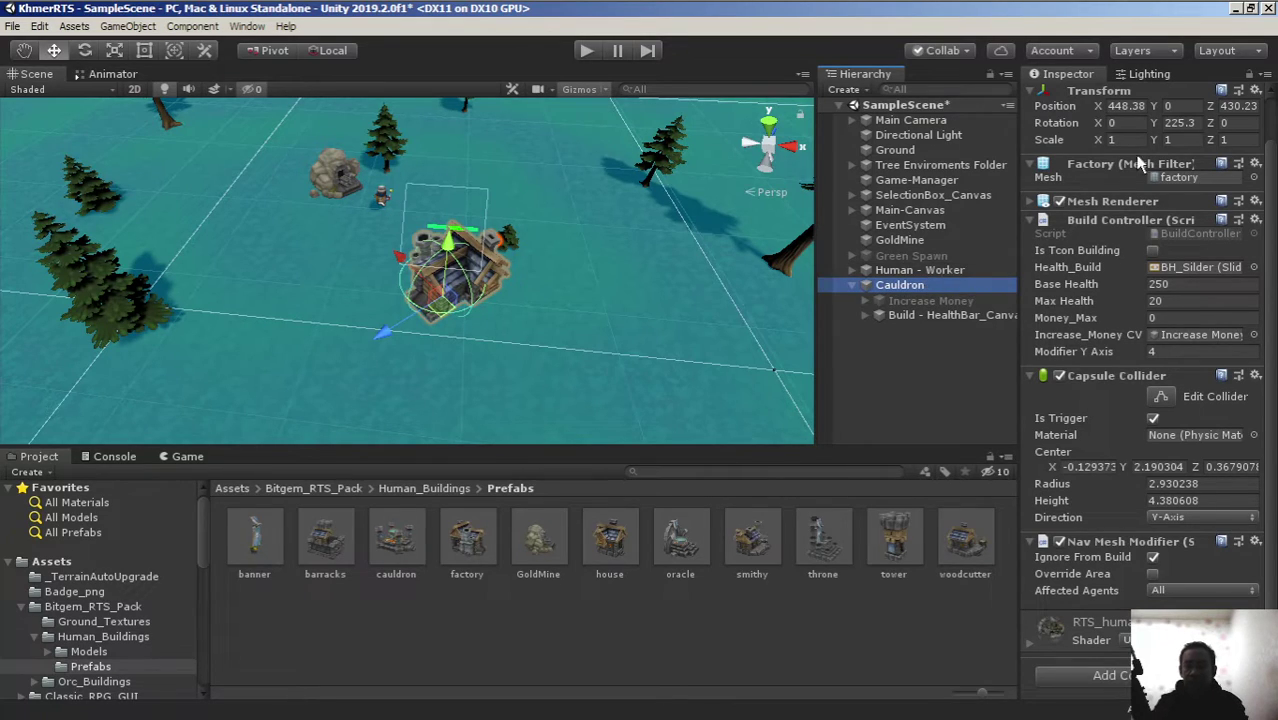
scroll(1181, 114, up, 2)
click(1117, 116)
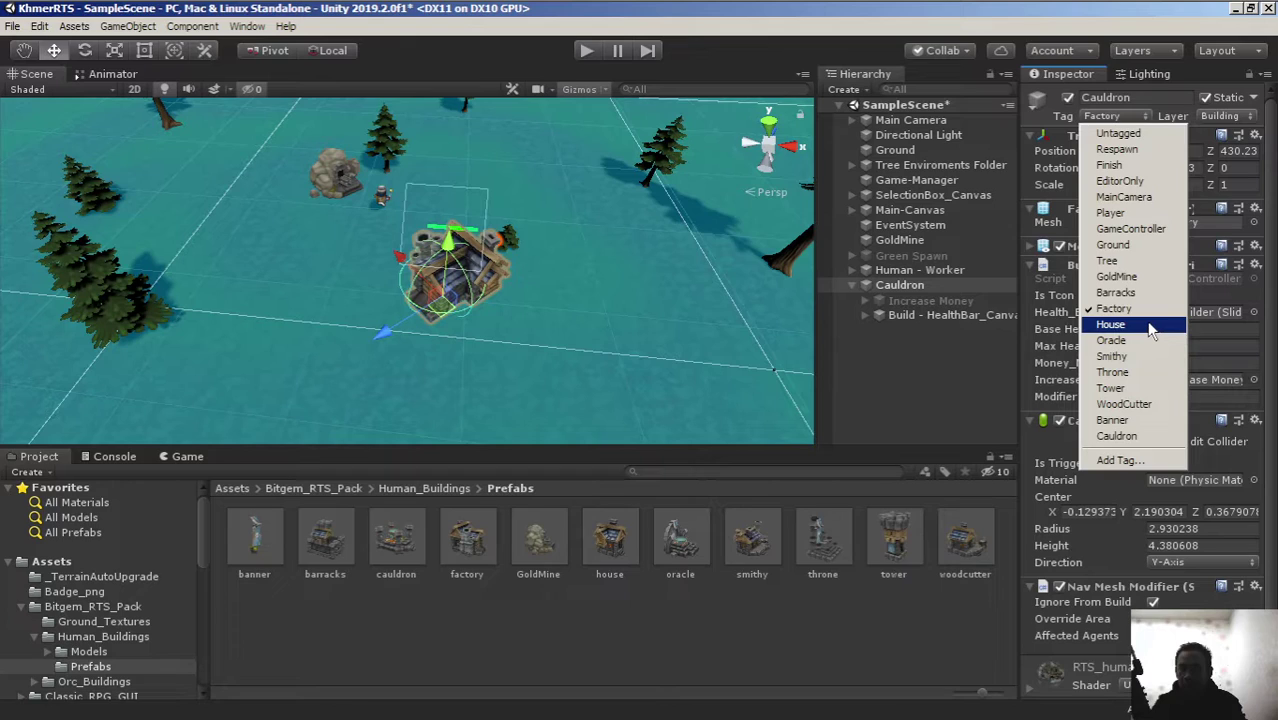
click(1160, 437)
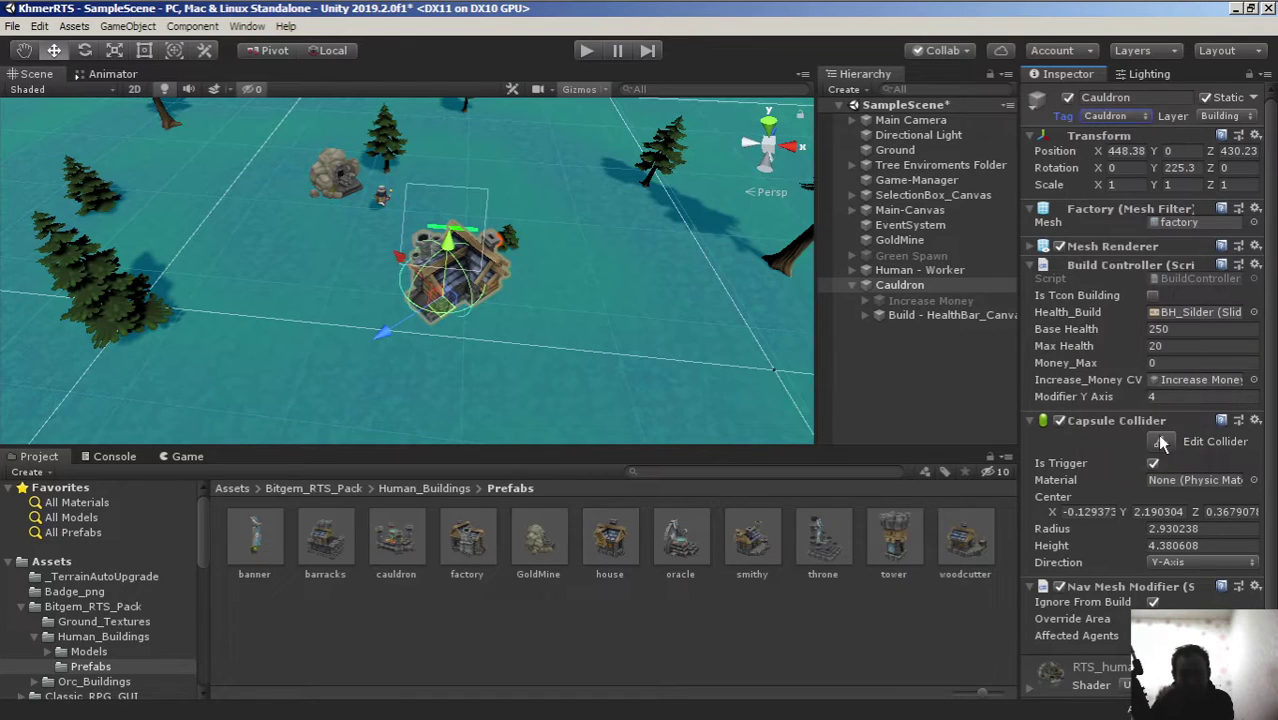
Assign the cauldron8 mesh in the Cauldron's Mesh Filter
click(1254, 222)
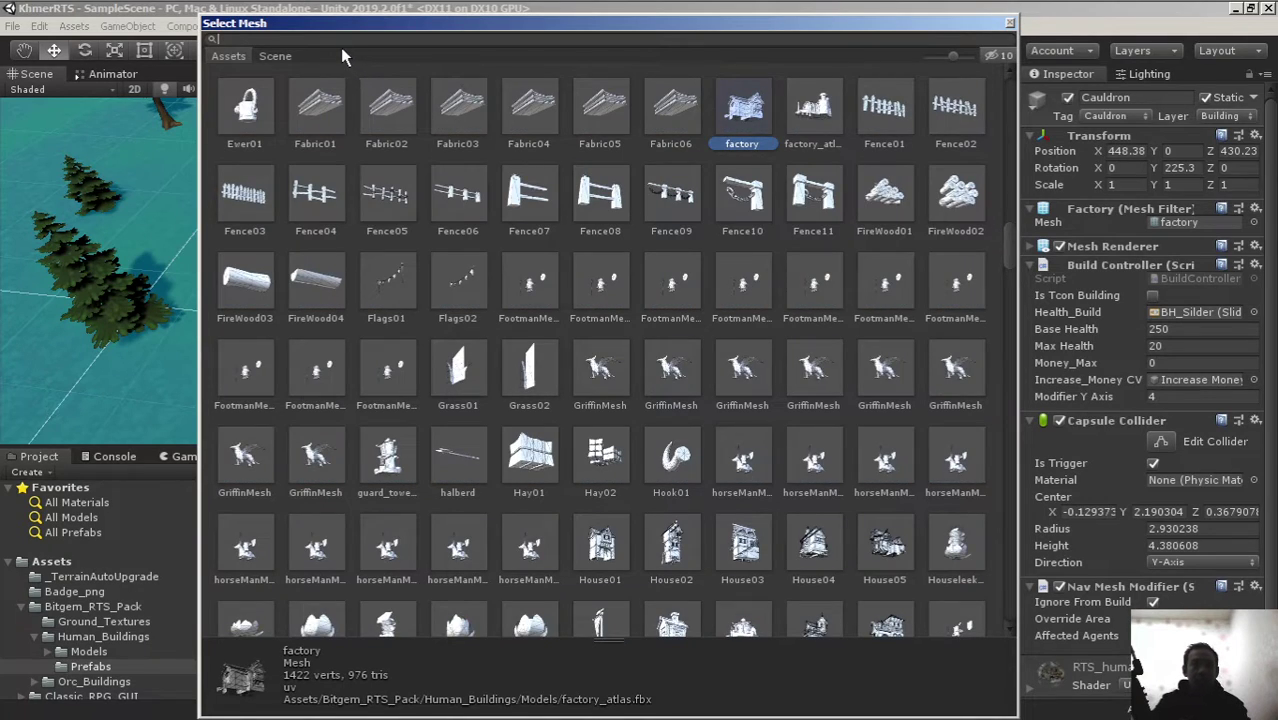
text(caul)
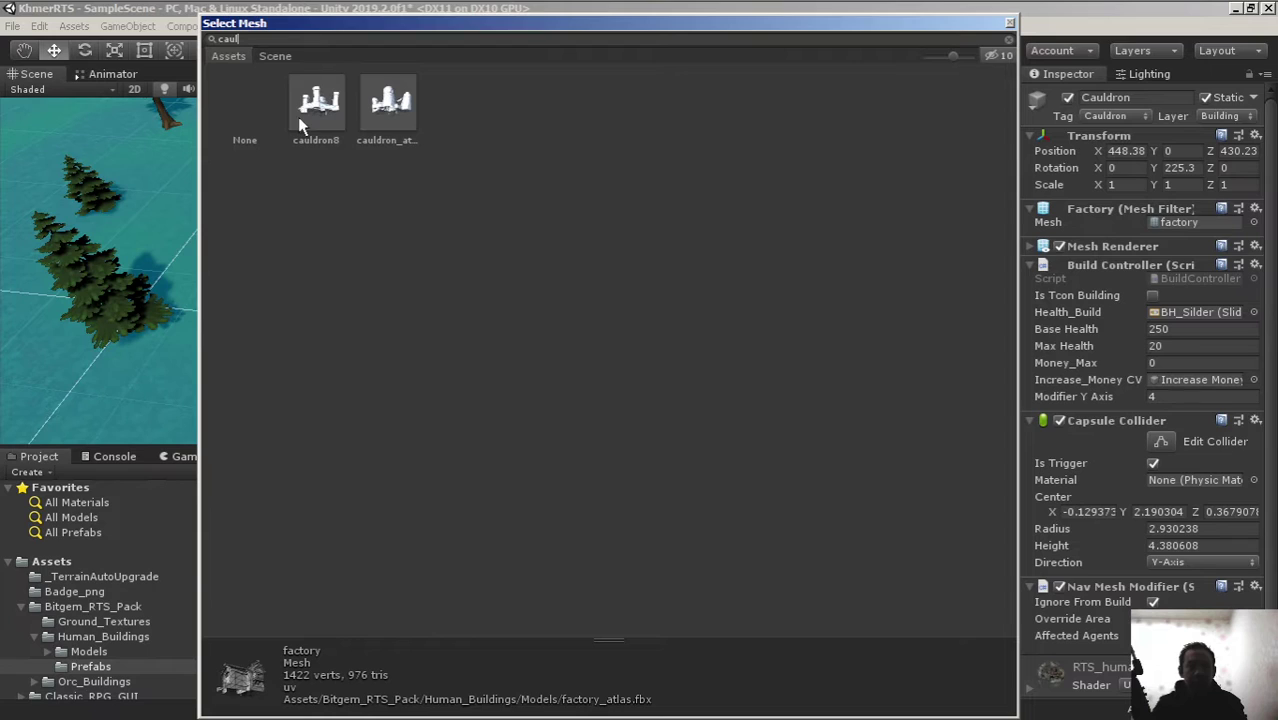
click(314, 112)
Place a temporary cauldron prefab copy beside the Cauldron for comparison, then delete it
click(1009, 22)
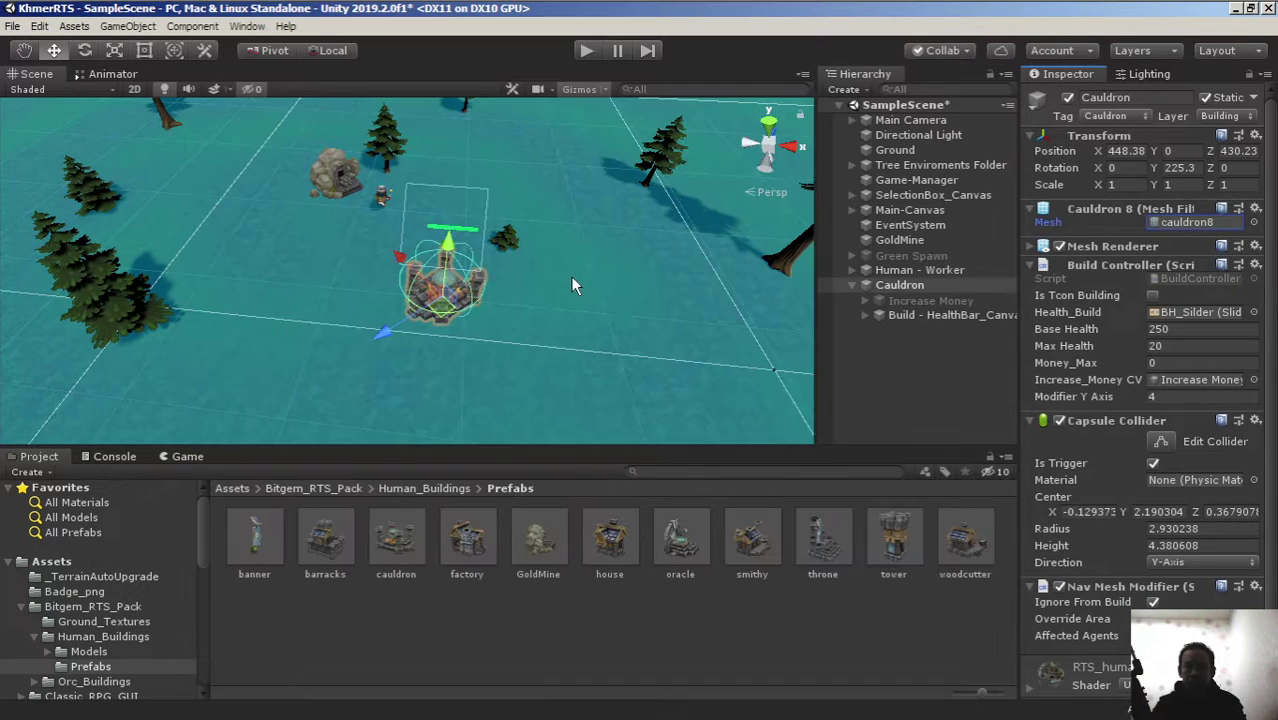
scroll(563, 279, up, 2)
scroll(563, 279, up, 2)
scroll(558, 282, up, 2)
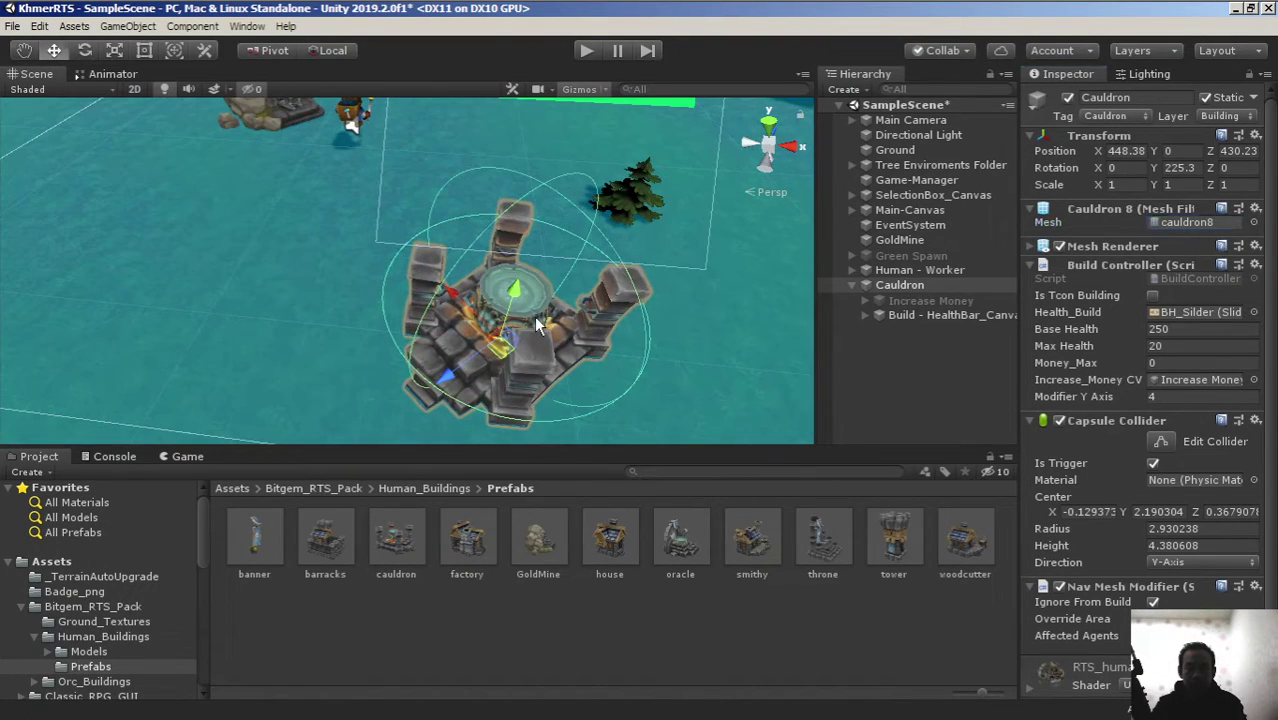
middle_drag(534, 316, 444, 257)
alt+drag(471, 280, 483, 320)
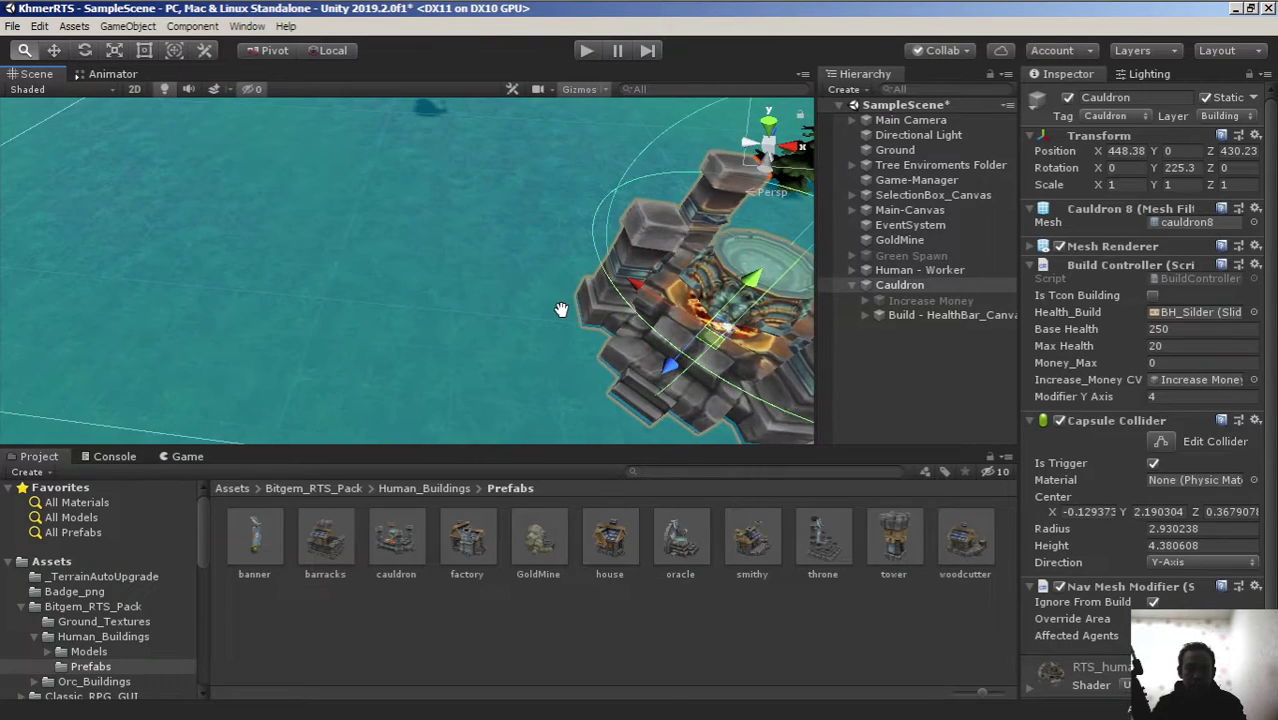
scroll(492, 312, down, 5)
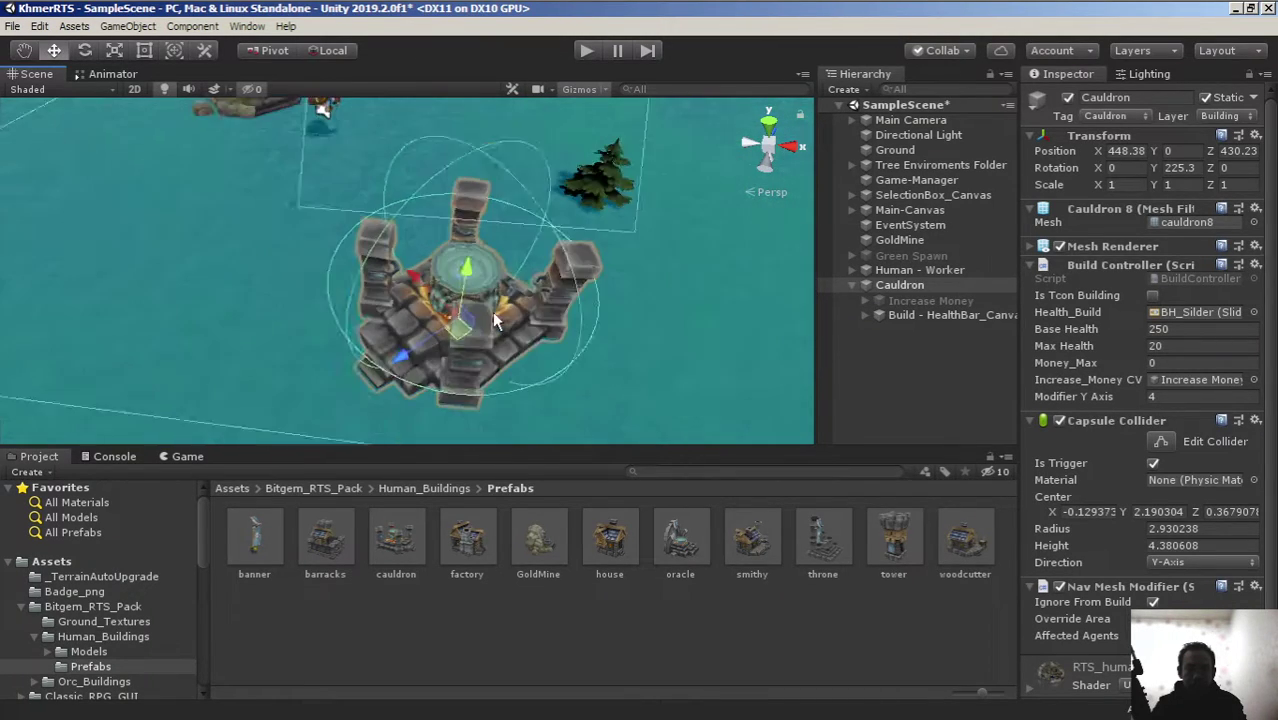
scroll(491, 318, down, 3)
scroll(491, 318, down, 2)
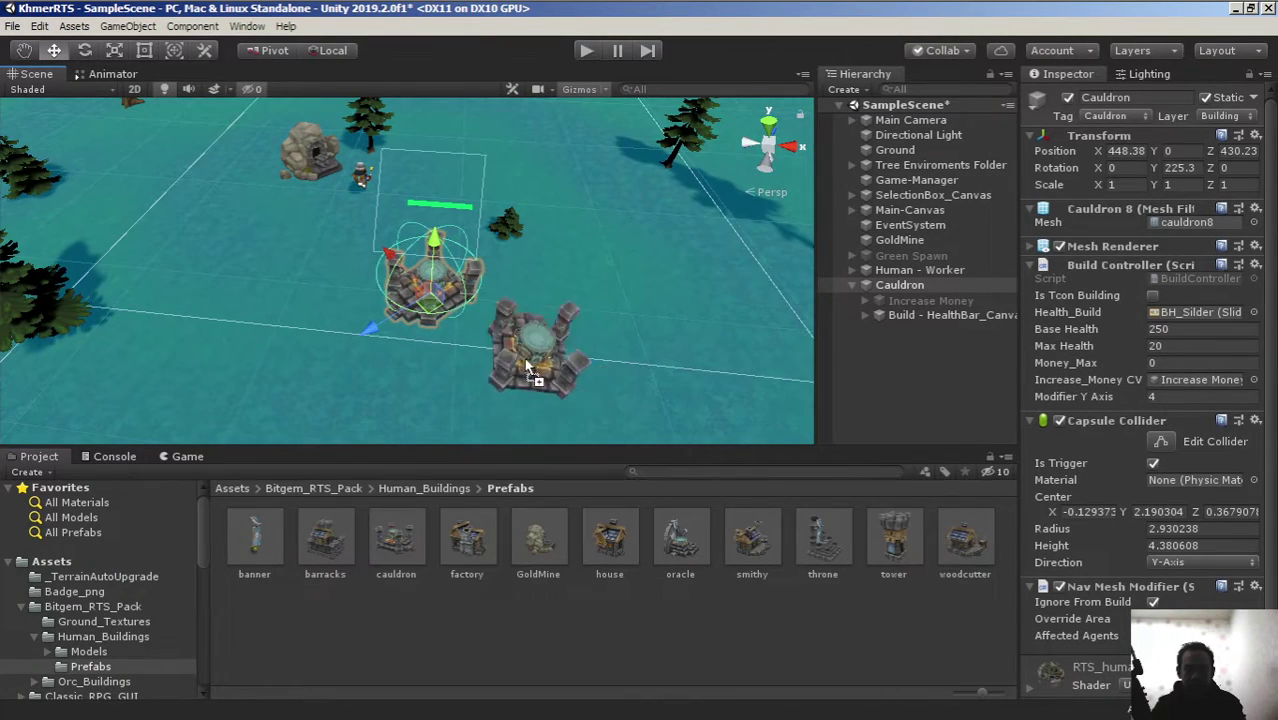
drag(527, 401, 530, 345)
scroll(417, 316, up, 3)
scroll(417, 316, up, 2)
scroll(417, 316, down, 2)
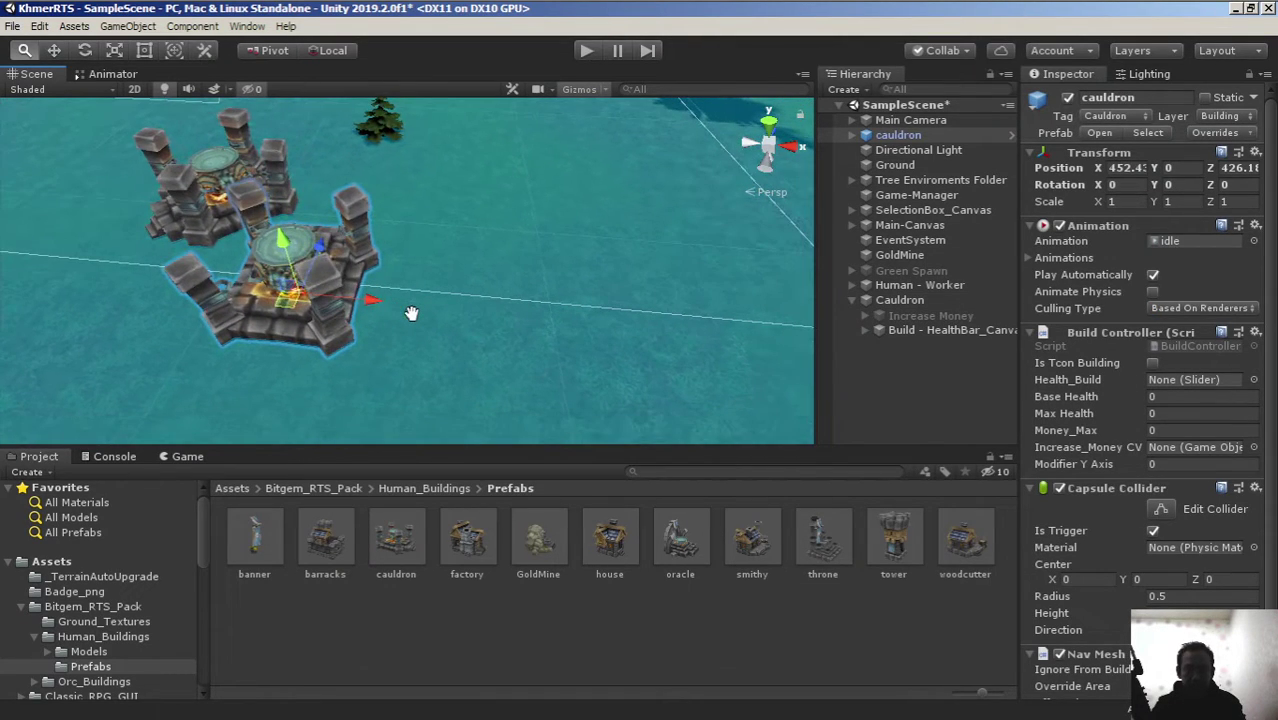
scroll(417, 316, down, 2)
scroll(444, 343, down, 2)
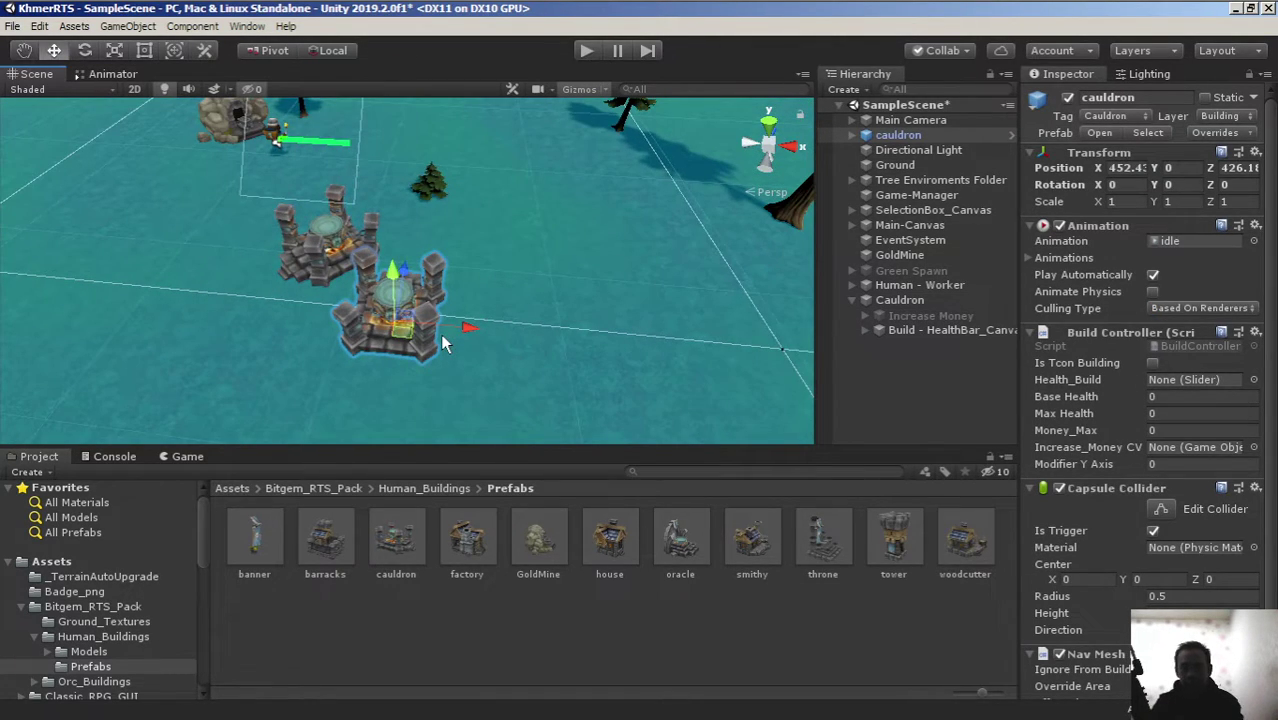
key(Delete)
Frame the Cauldron and select its Build - HealthBar_Canvas
scroll(451, 266, up, 2)
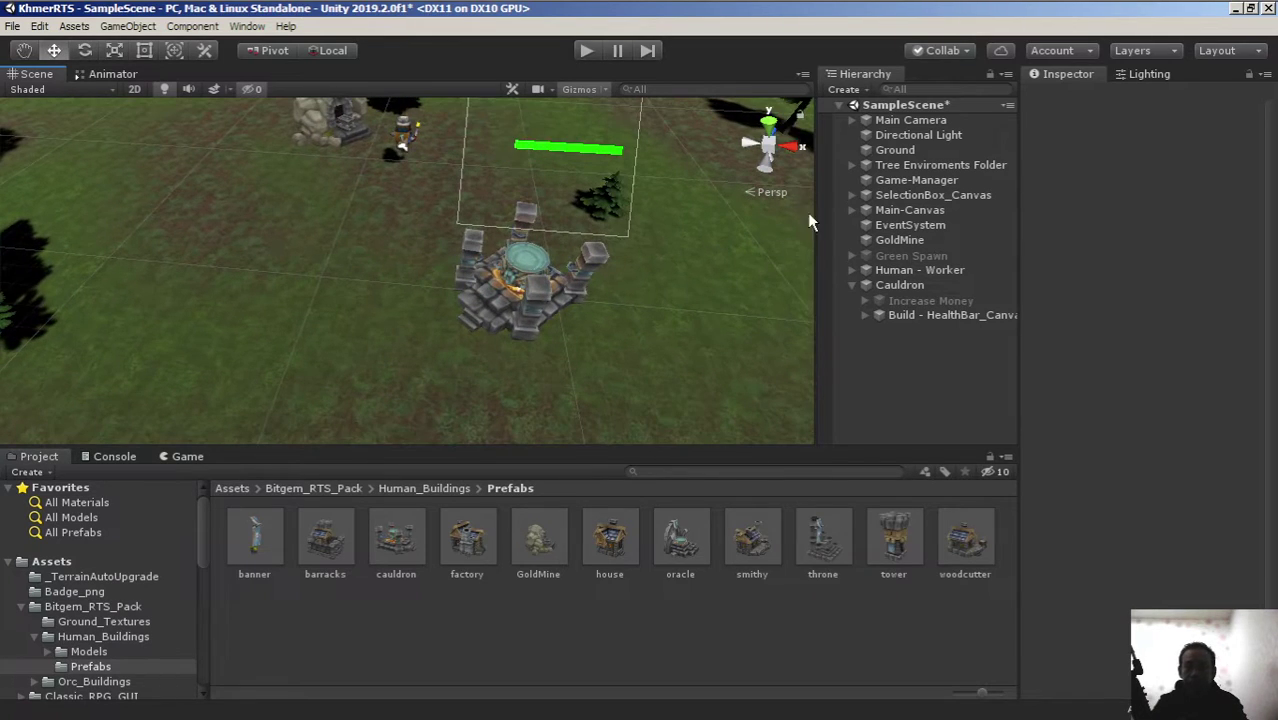
double_click(899, 285)
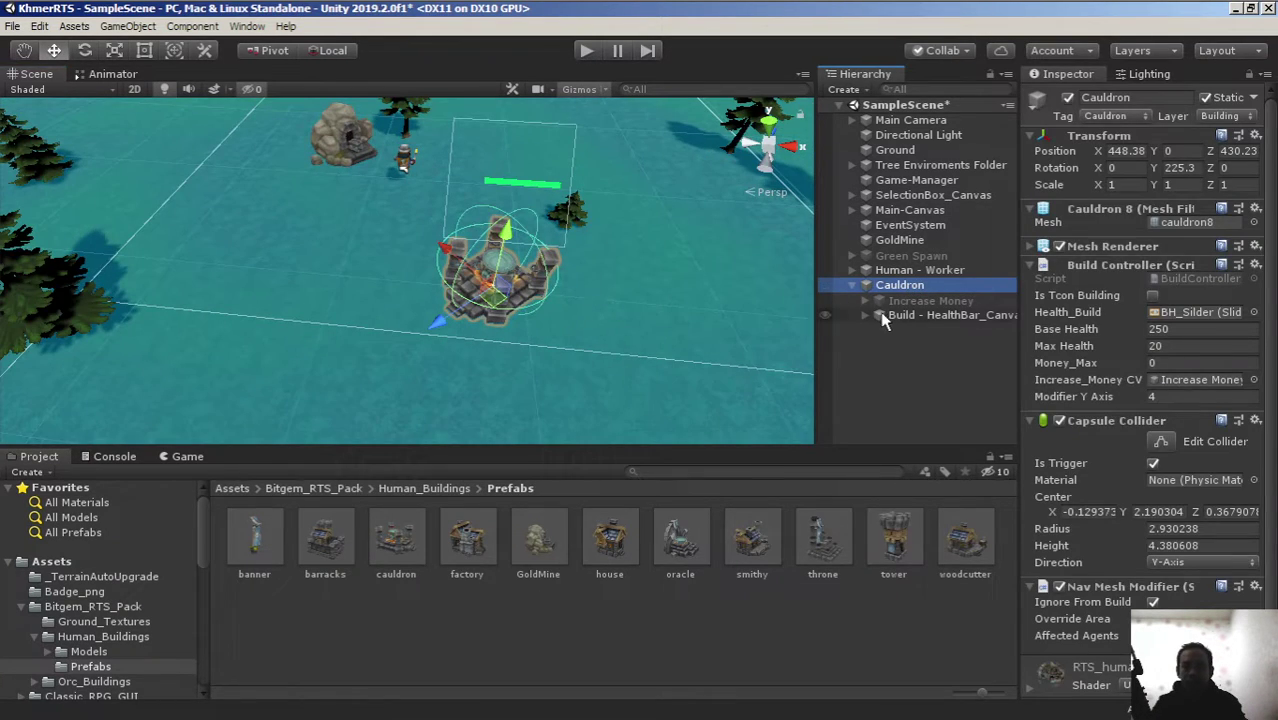
click(884, 316)
Lower the Cauldron health bar canvas to Pos Y 4
click(1185, 195)
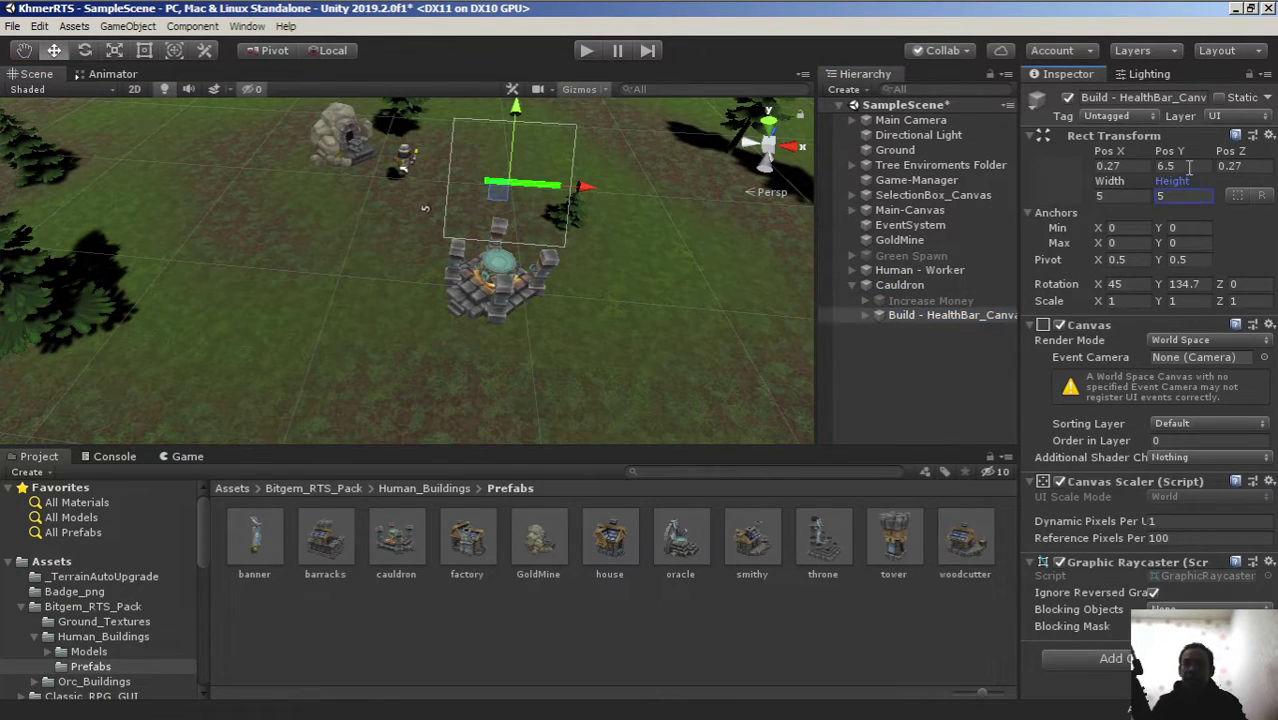
click(1188, 168)
text(5)
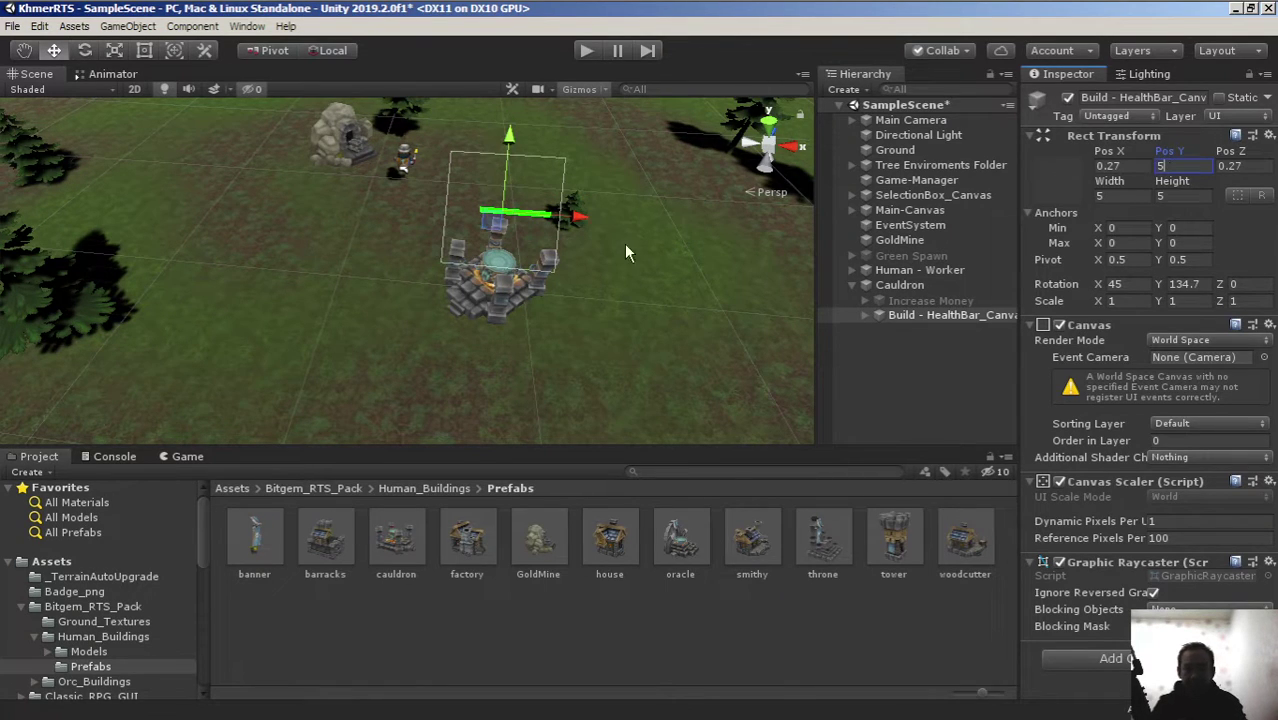
key(Return)
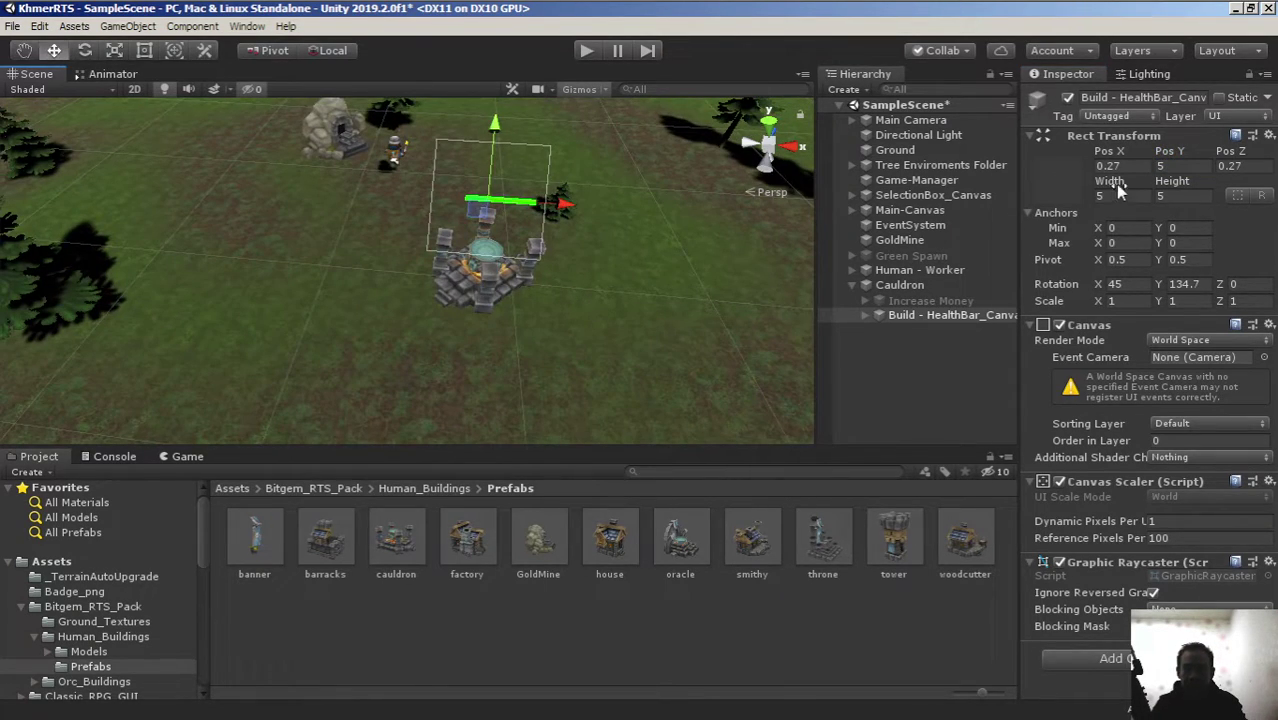
key(Return)
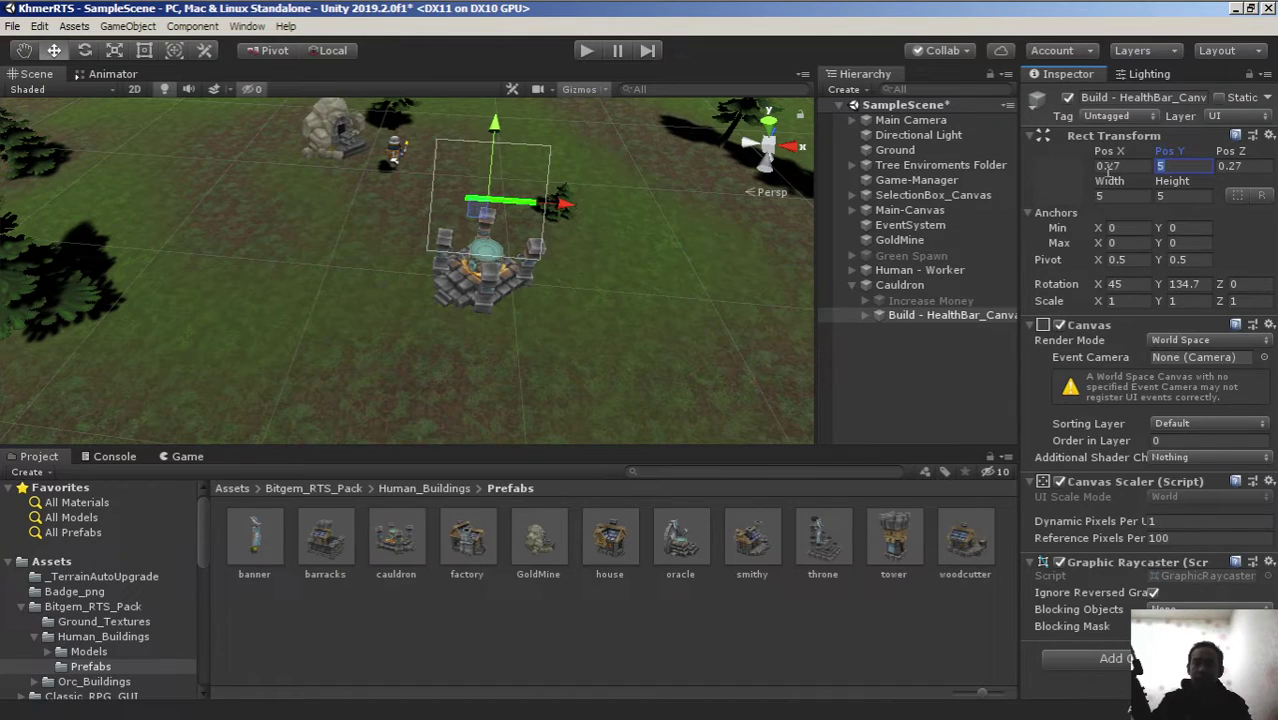
text(4)
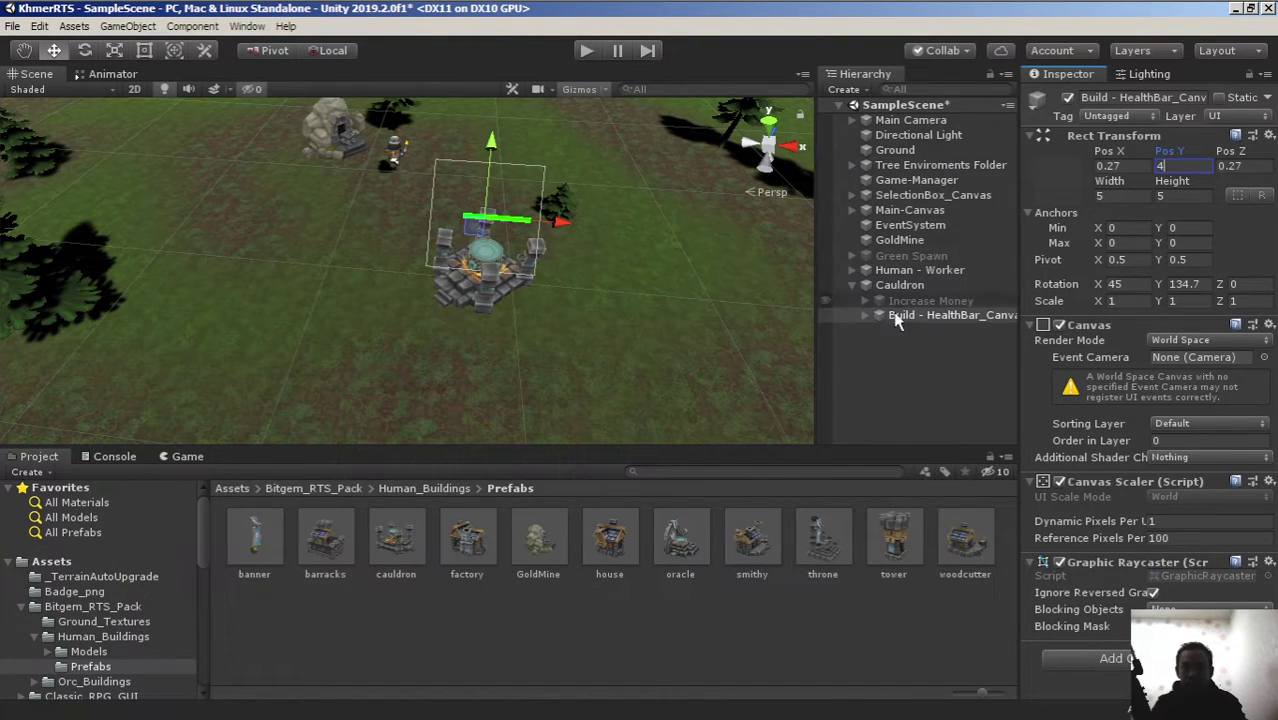
Save the Cauldron over the cauldron prefab, then unpack the scene object from it
click(898, 286)
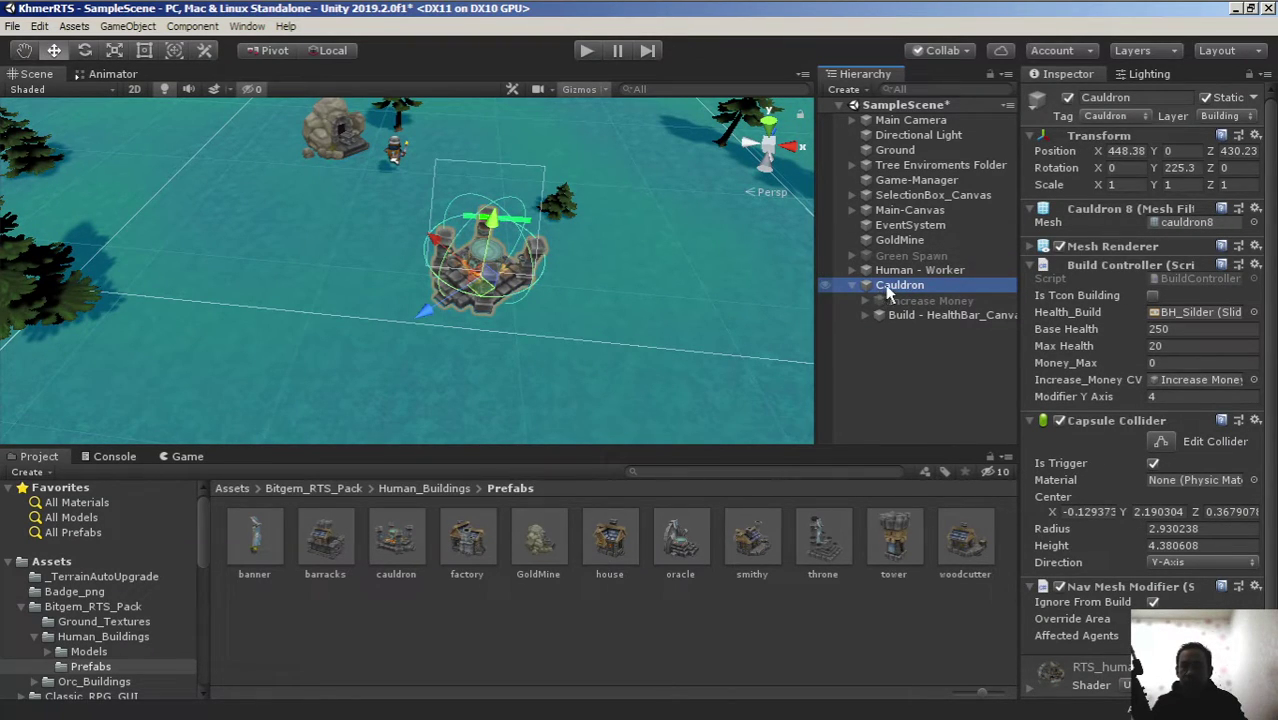
click(397, 541)
drag(899, 285, 397, 541)
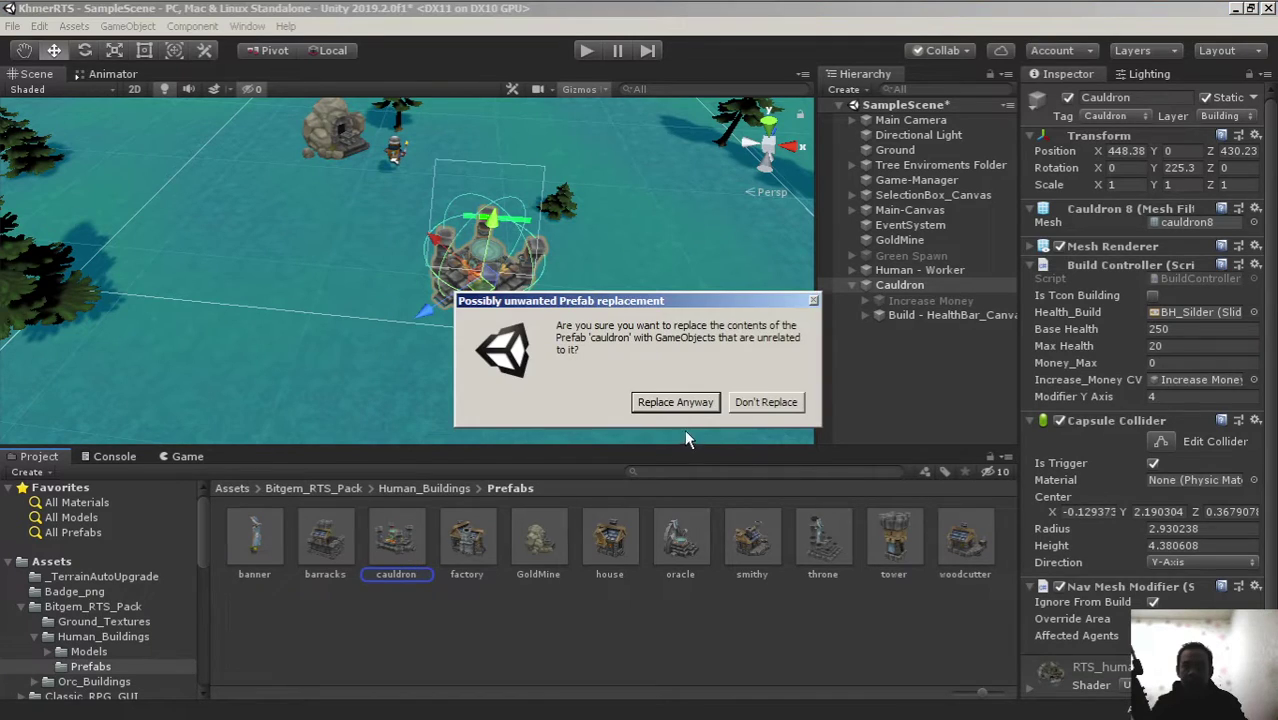
click(899, 285)
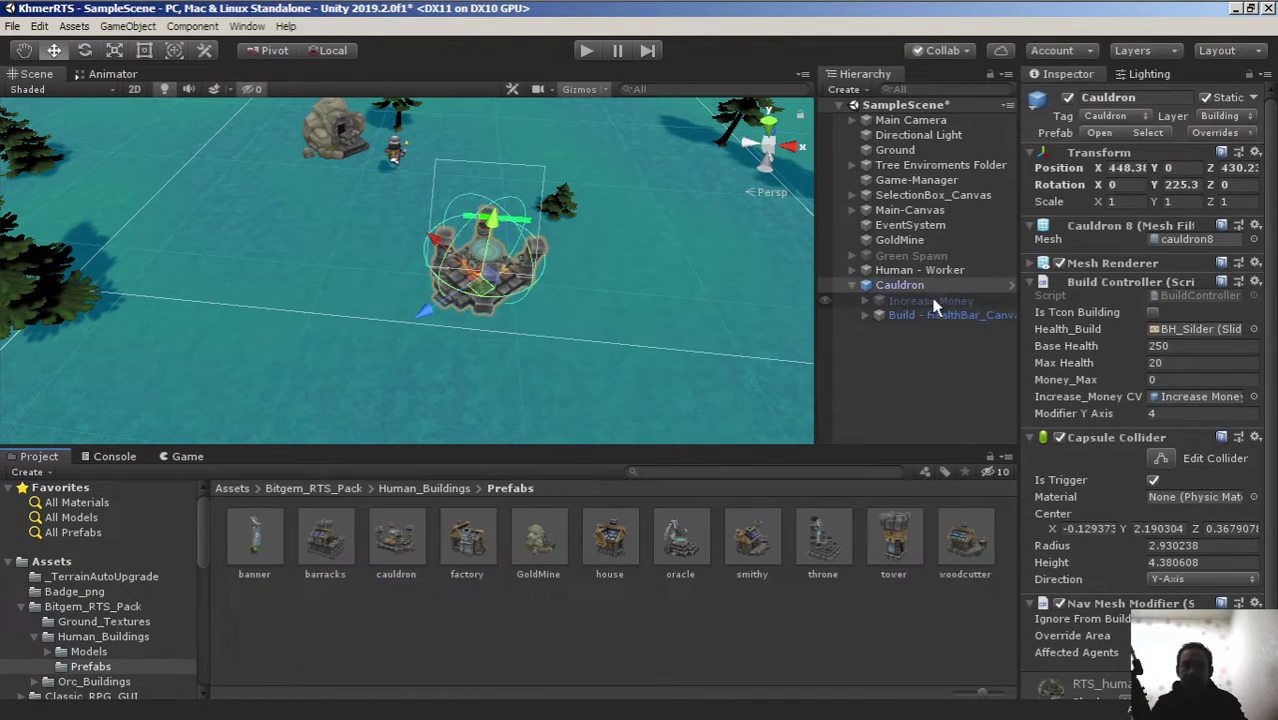
right_click(899, 286)
click(967, 475)
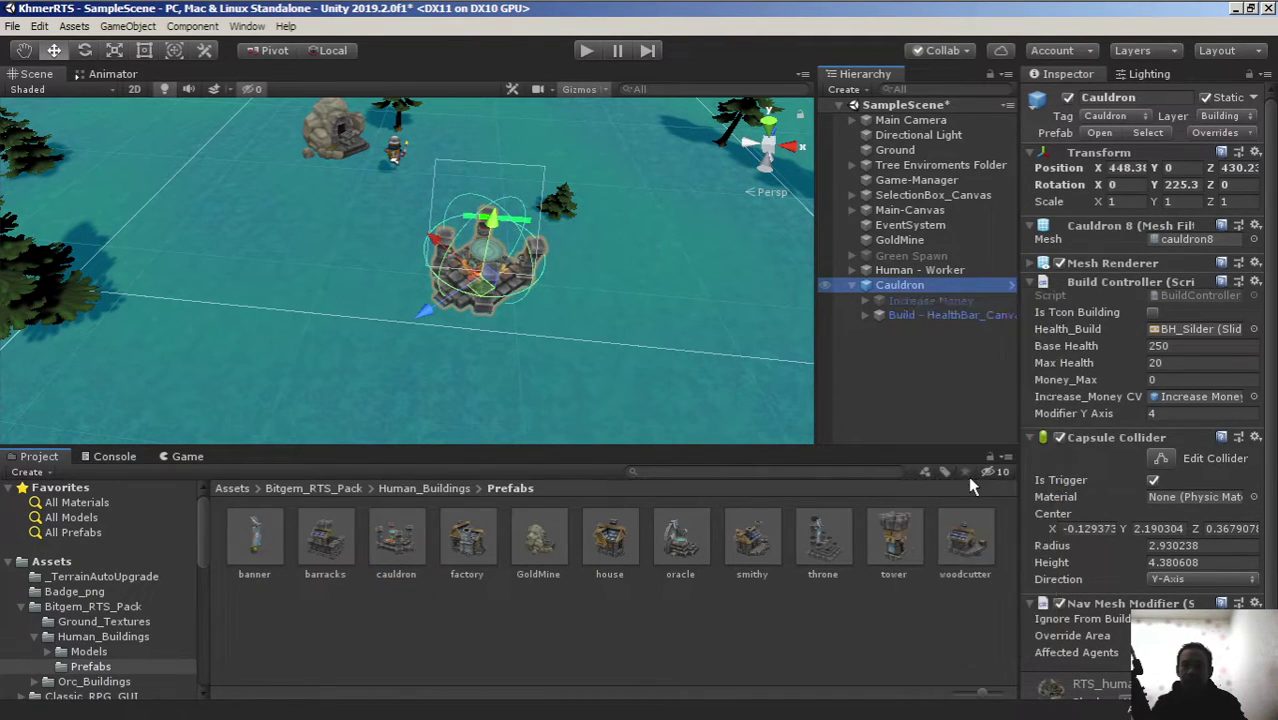
Rename the Cauldron copy to Barracks and tag it Barracks
key(F2)
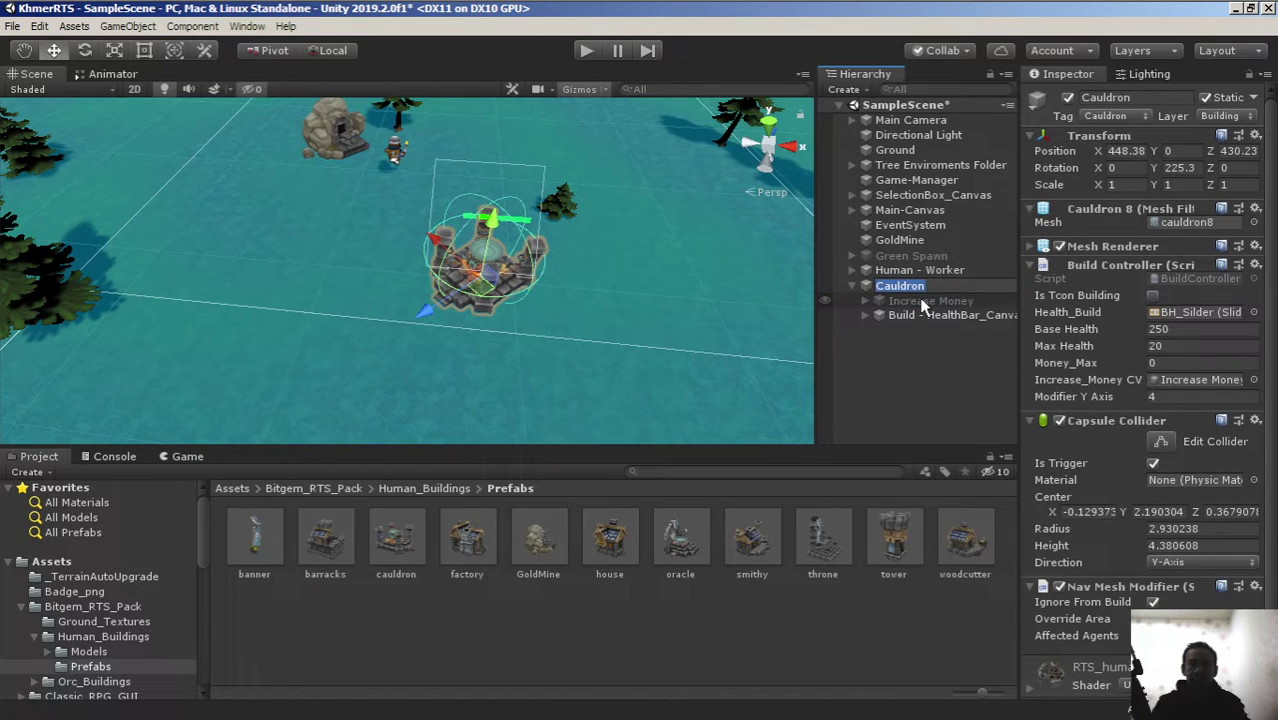
text(Barr)
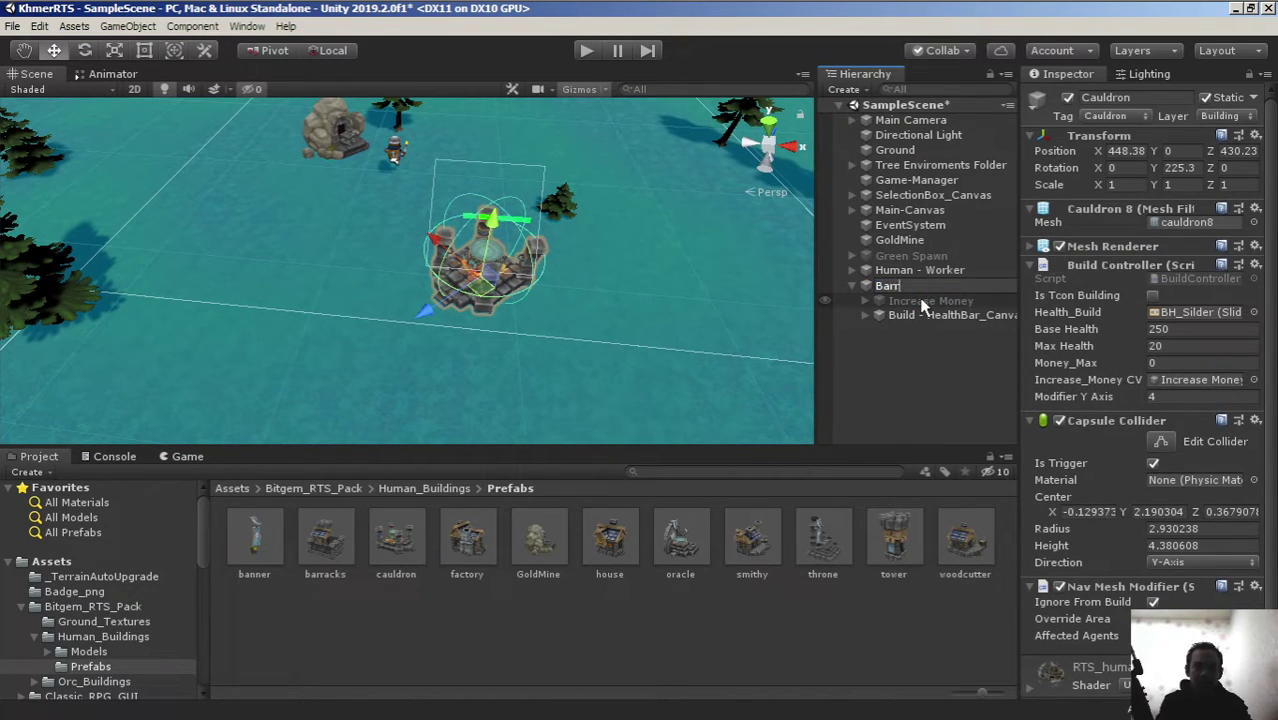
text(acks)
key(Return)
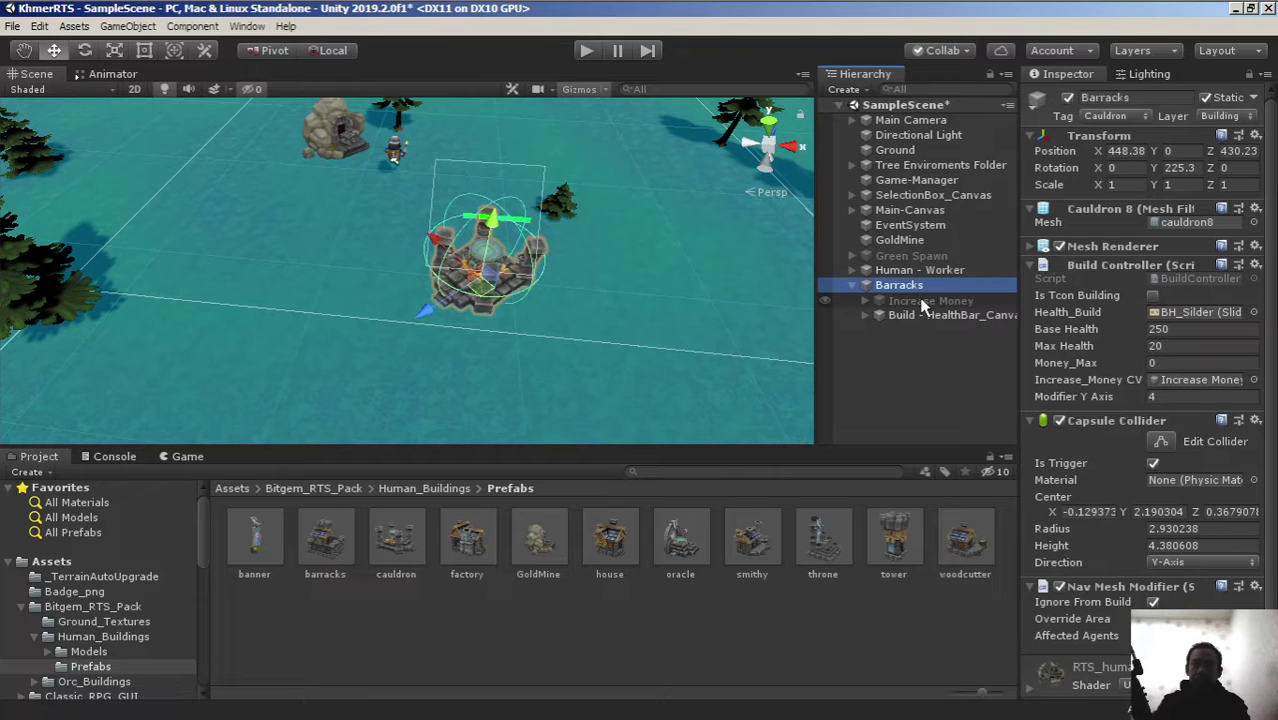
click(1116, 116)
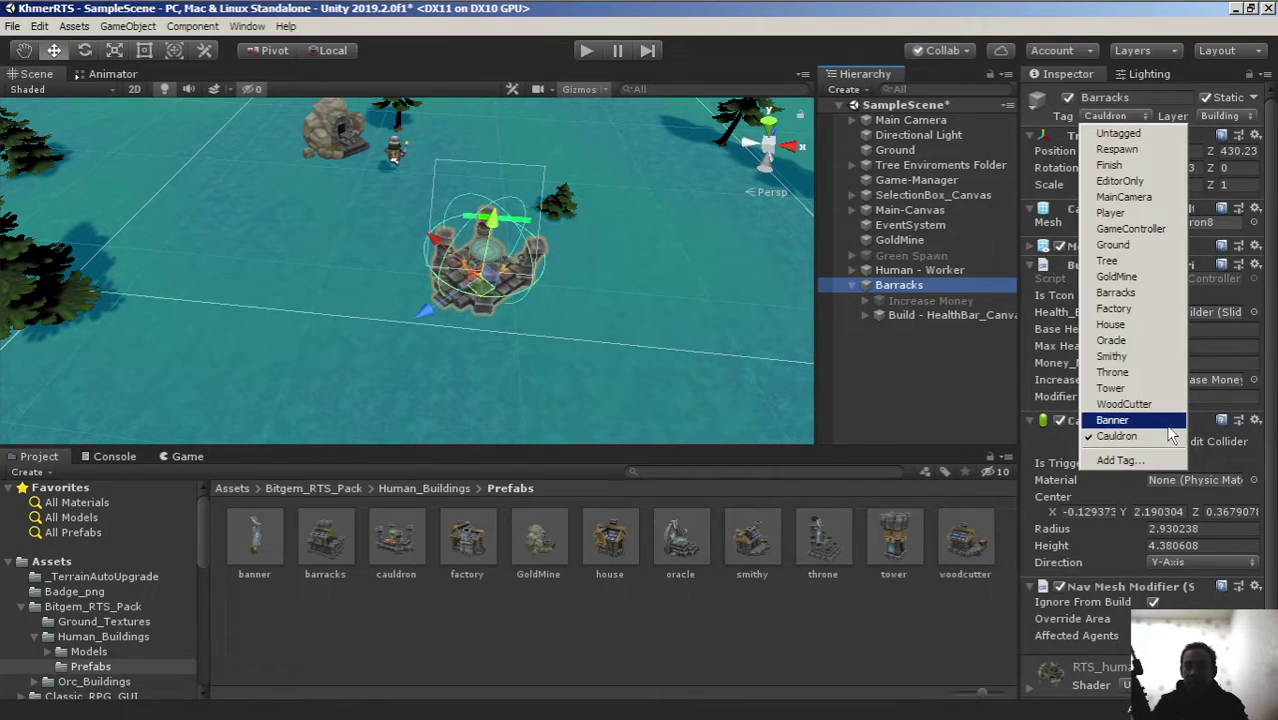
click(1158, 296)
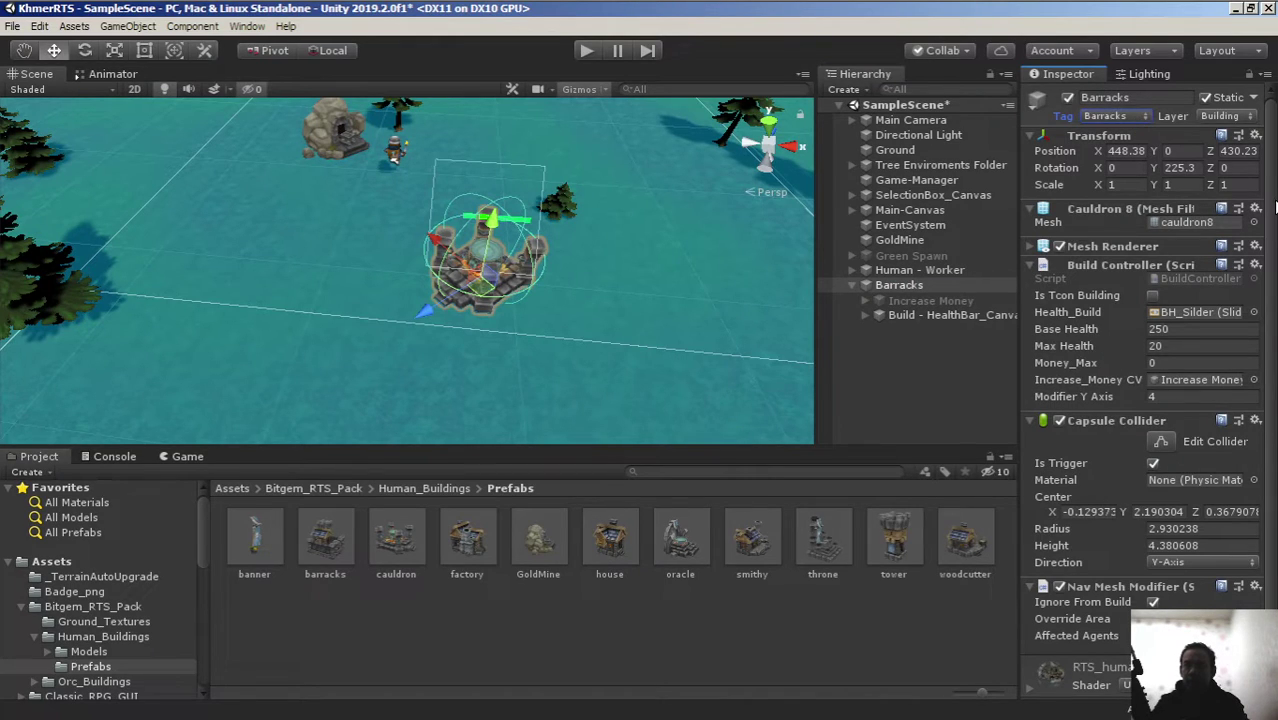
Assign the barracks mesh in the Mesh Filter and inspect the new model
click(1254, 222)
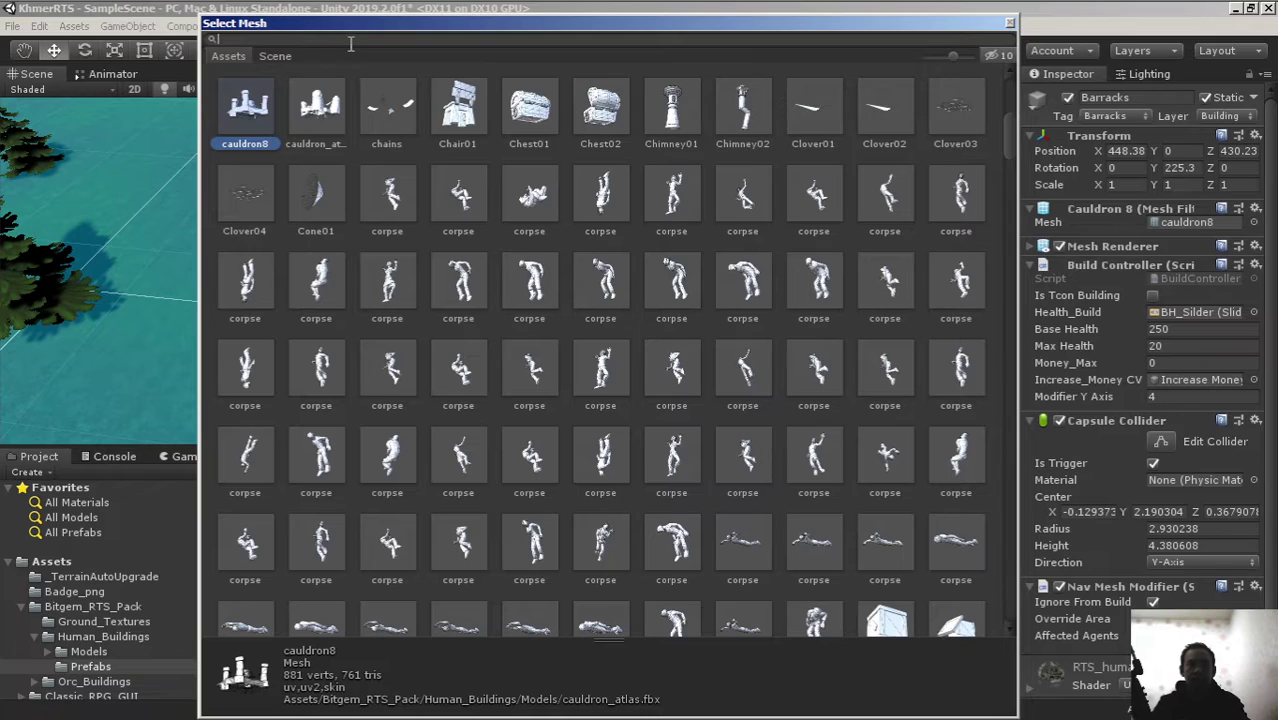
text(bar)
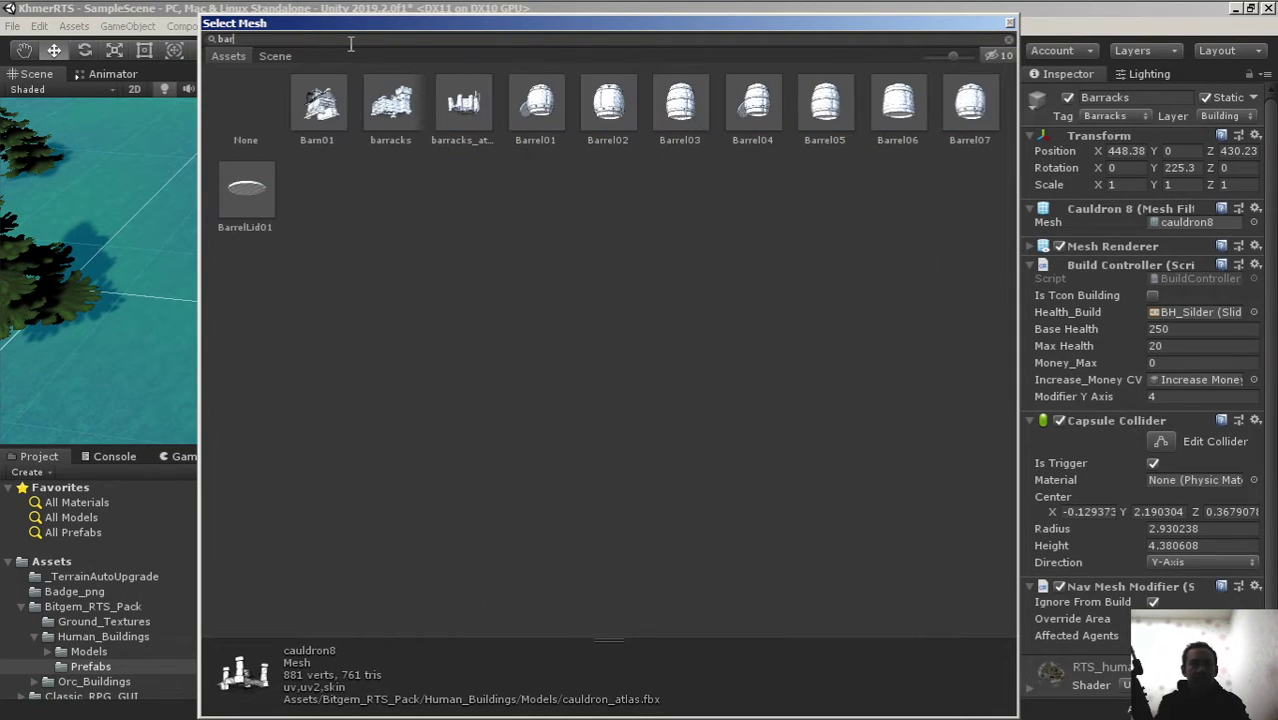
click(391, 105)
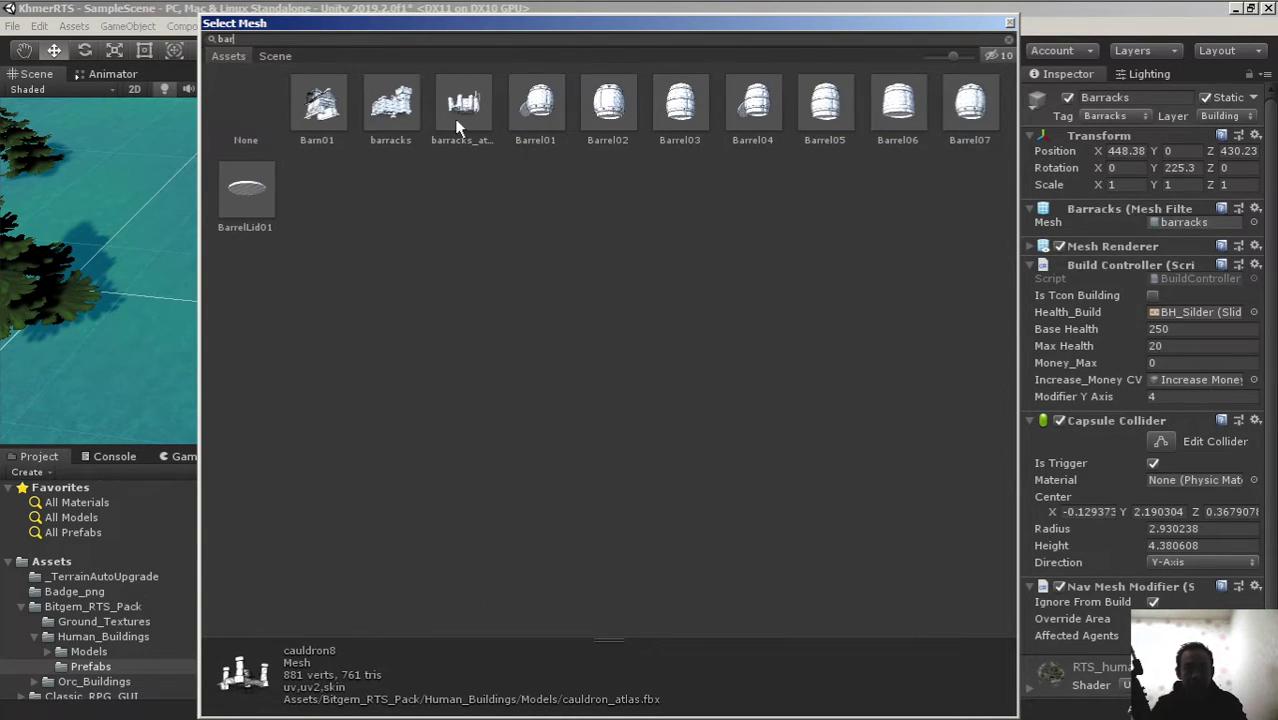
click(1009, 22)
mouse_move(519, 298)
alt+mouse_down()
mouse_move(510, 350)
mouse_move(582, 337)
mouse_move(531, 324)
mouse_move(545, 342)
alt+mouse_up()
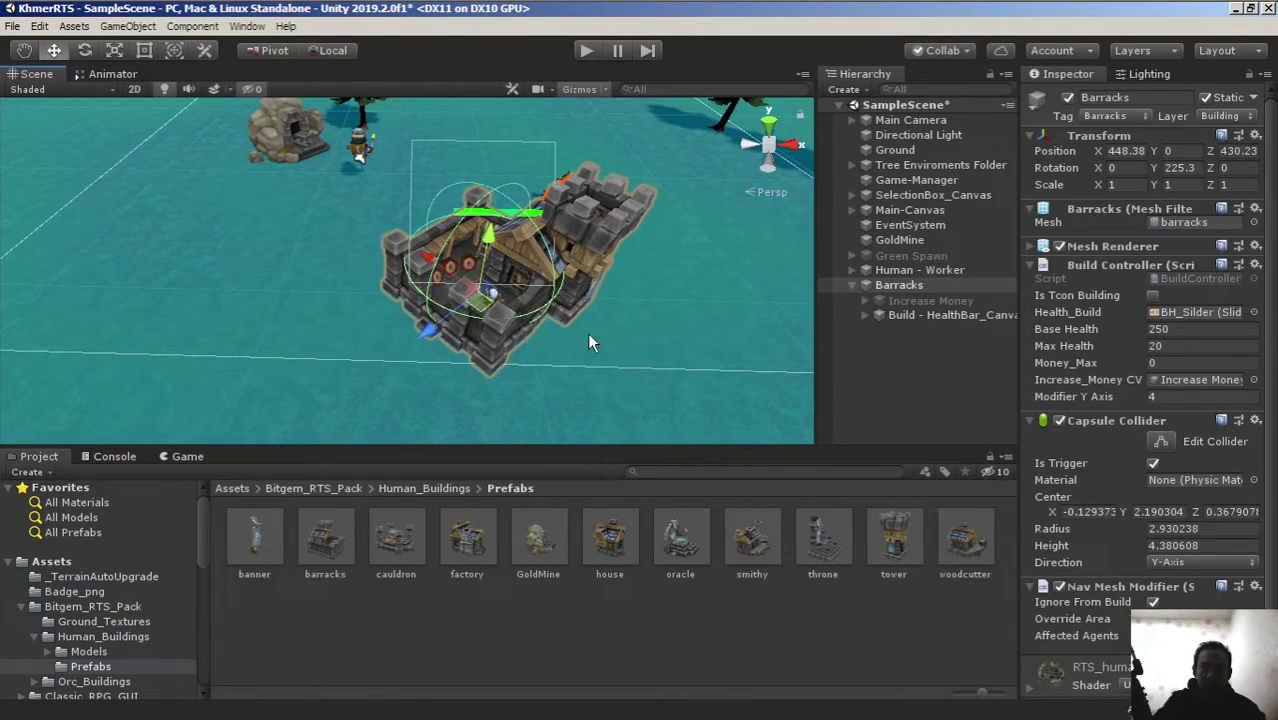
Turn the Barracks to about 179.9 degrees Y rotation, then select its health bar canvas
scroll(575, 365, down, 2)
scroll(600, 365, down, 2)
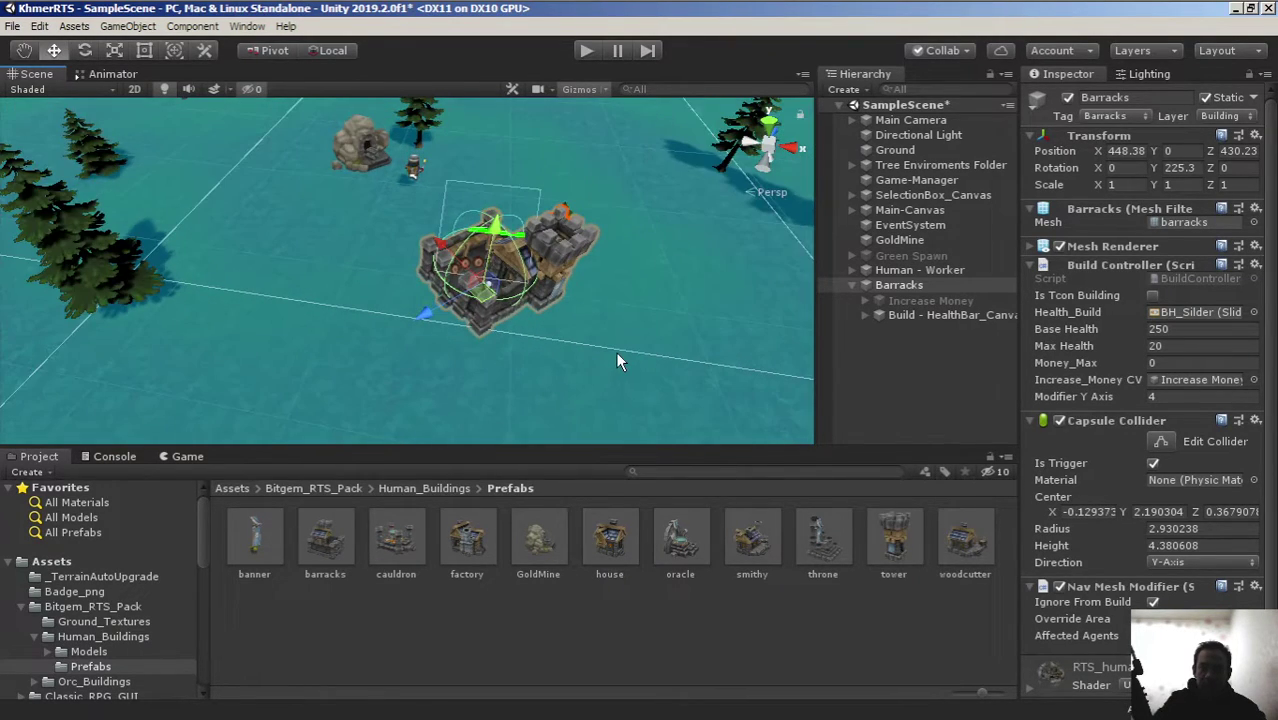
scroll(591, 380, down, 2)
middle_drag(591, 381, 587, 383)
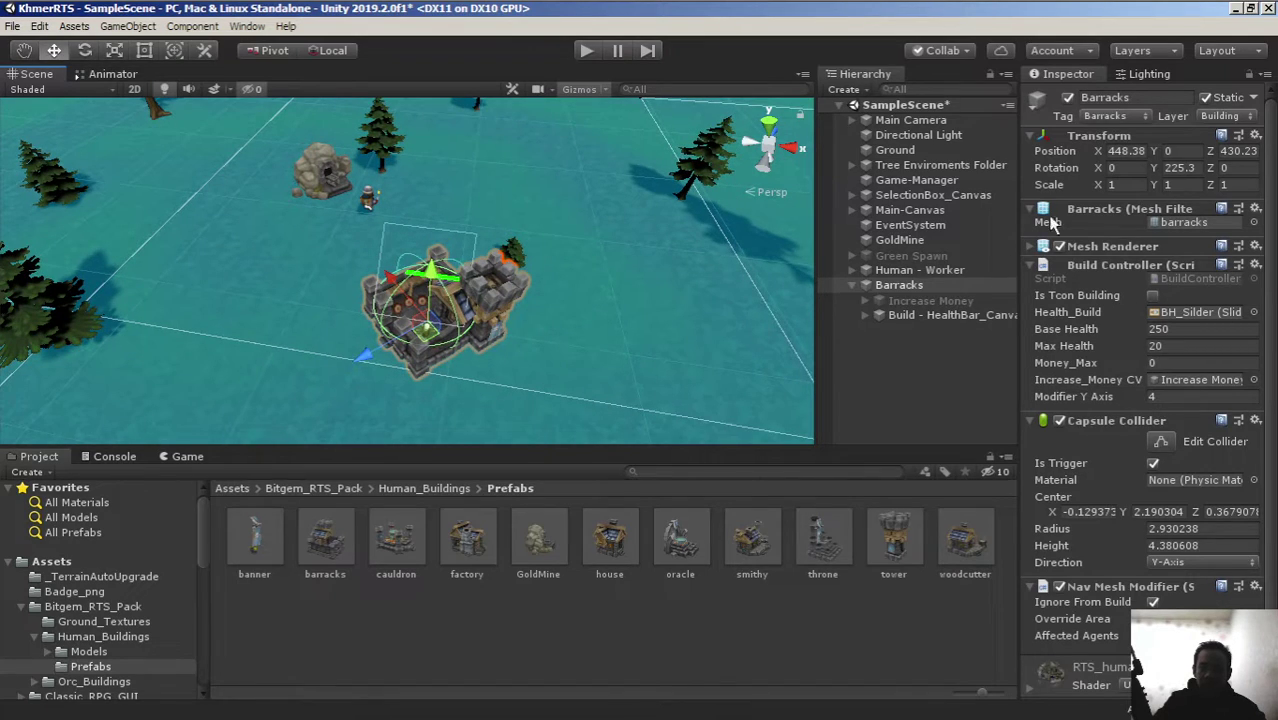
mouse_move(1154, 168)
mouse_down()
mouse_move(141, 258)
mouse_move(340, 279)
mouse_move(200, 279)
mouse_move(249, 280)
mouse_up()
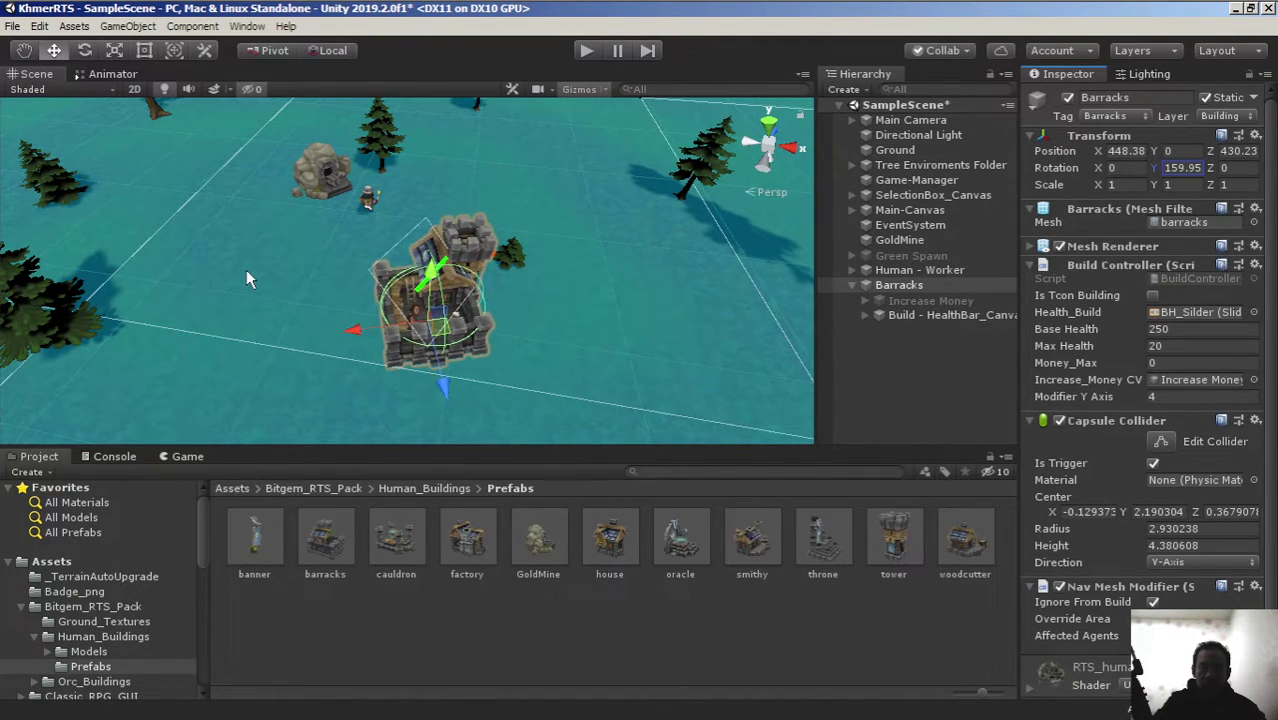
middle_drag(498, 312, 422, 285)
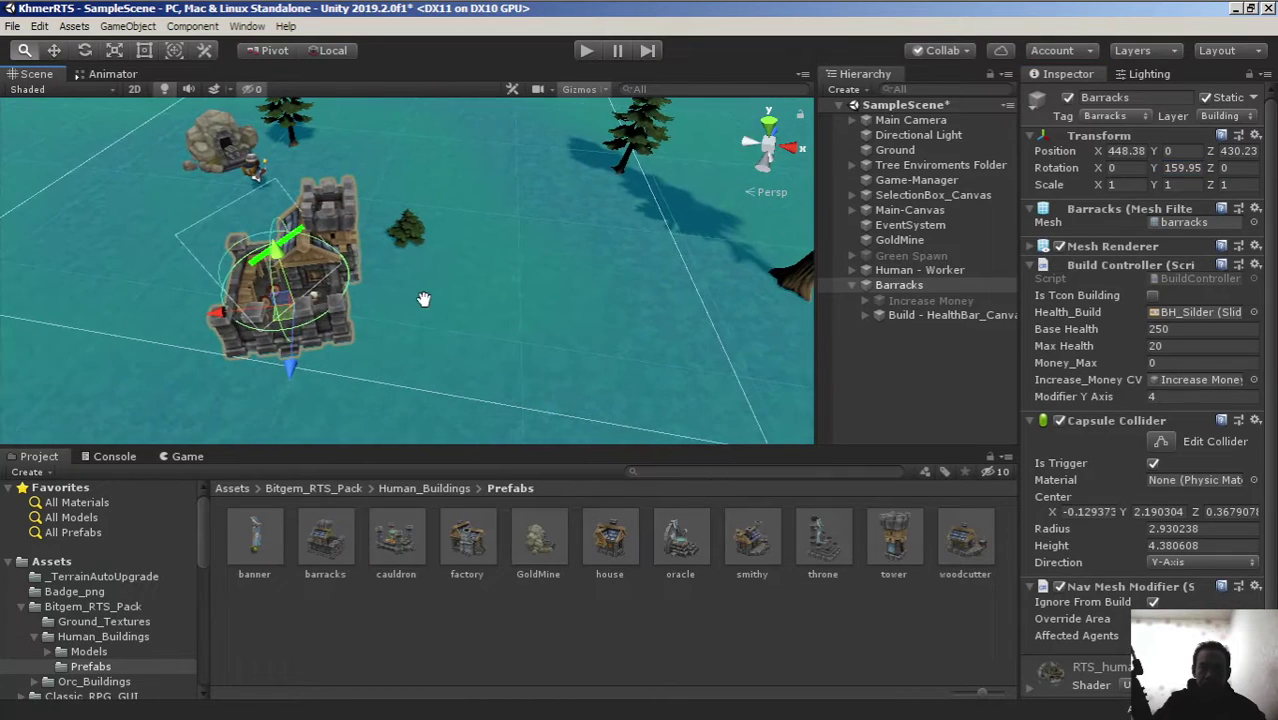
scroll(509, 298, up, 2)
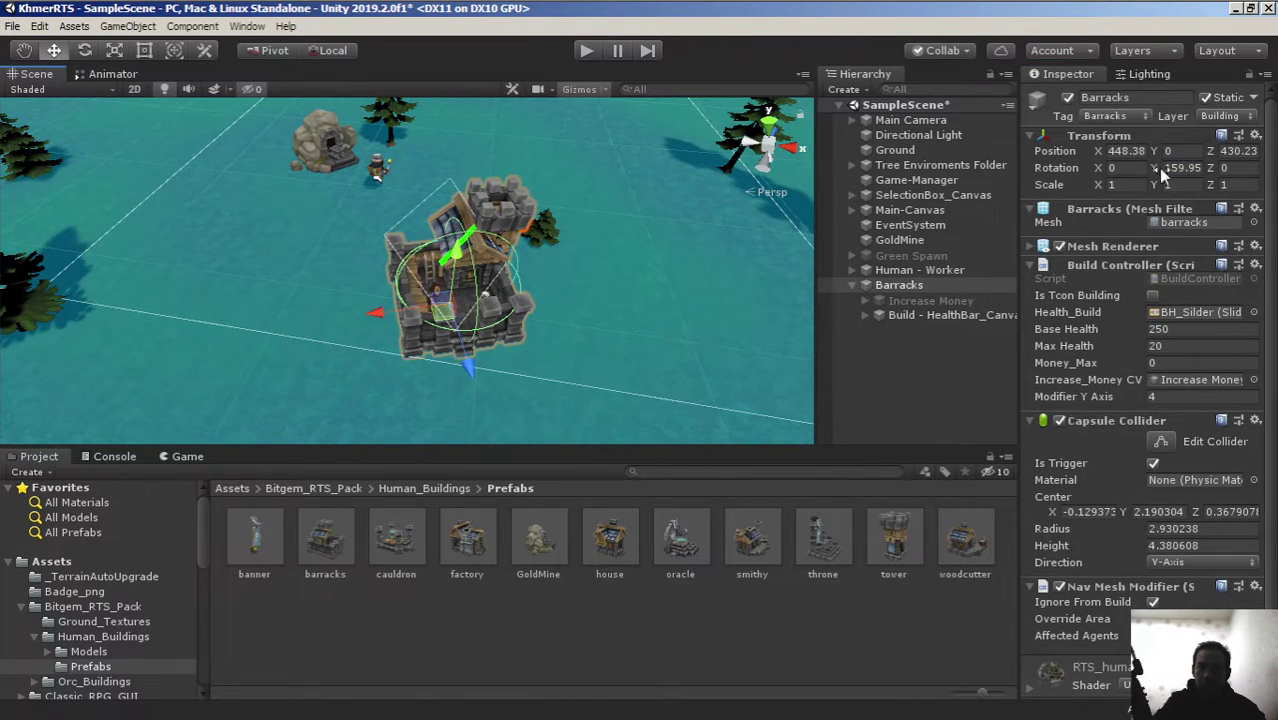
mouse_move(1155, 168)
mouse_down()
mouse_move(1141, 172)
mouse_move(1214, 191)
mouse_up()
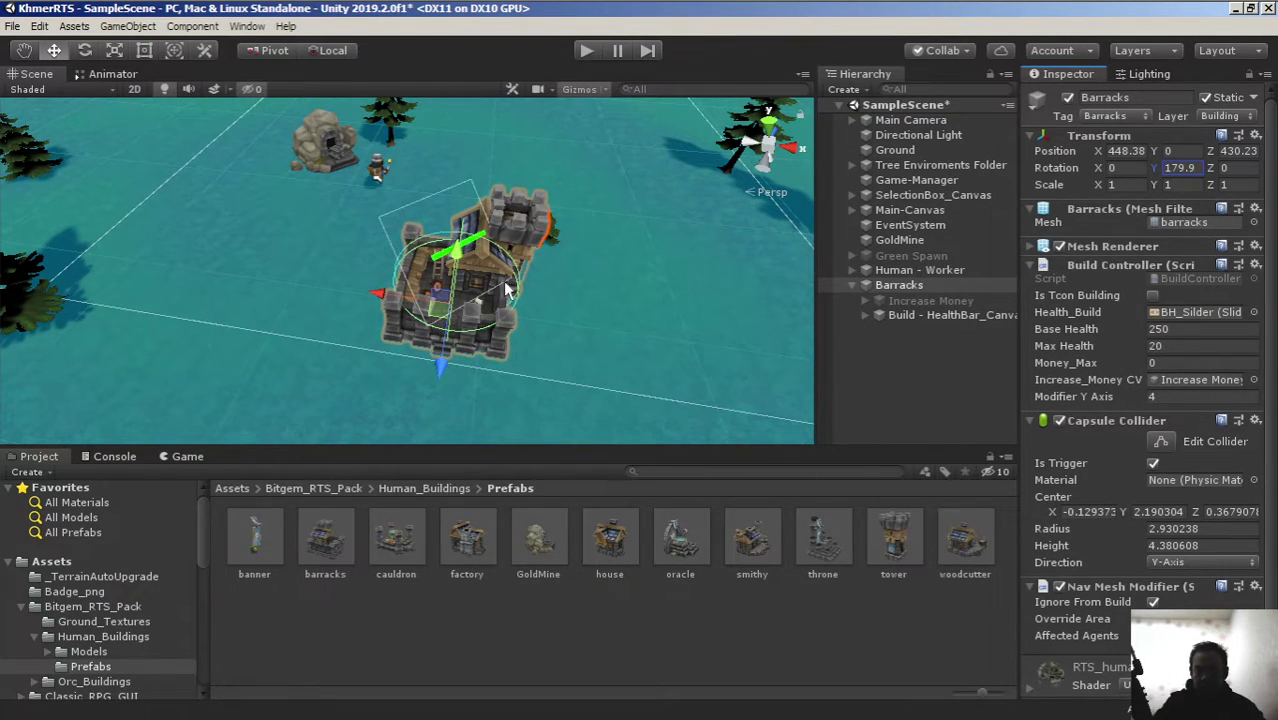
click(945, 315)
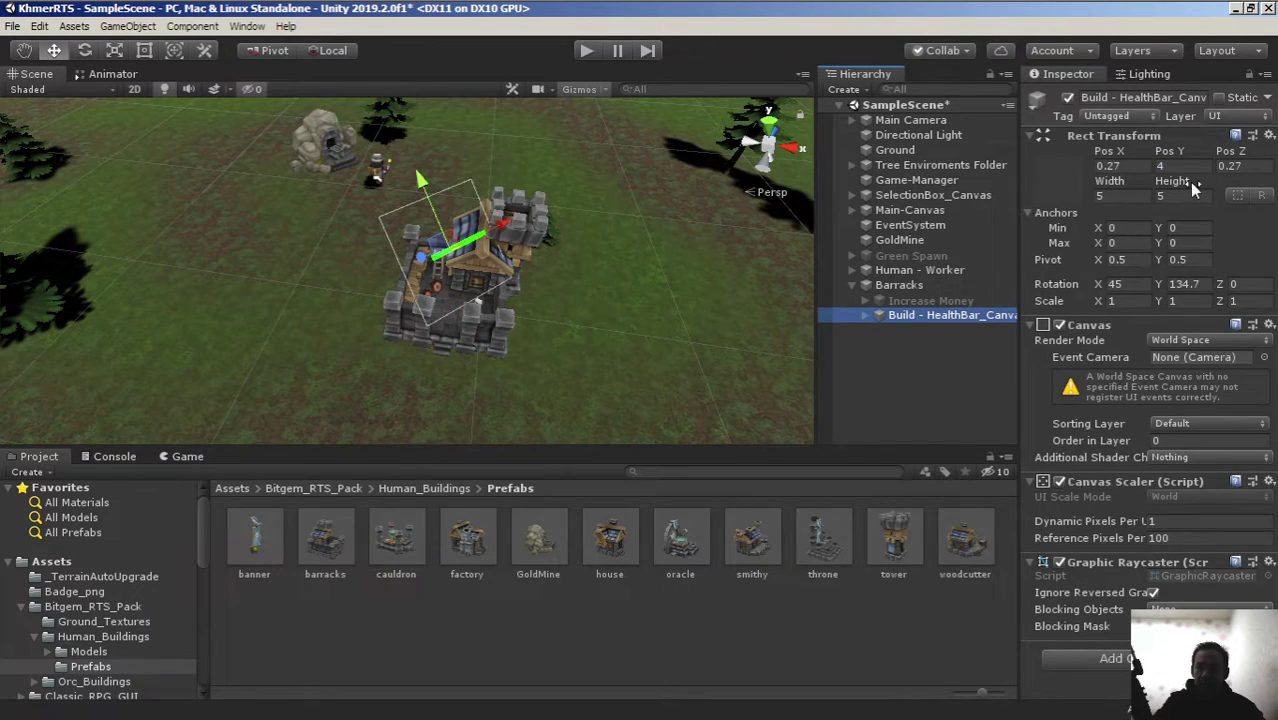
Set the Barracks health bar canvas Rotation Y to -180, then reselect the Barracks
click(1205, 284)
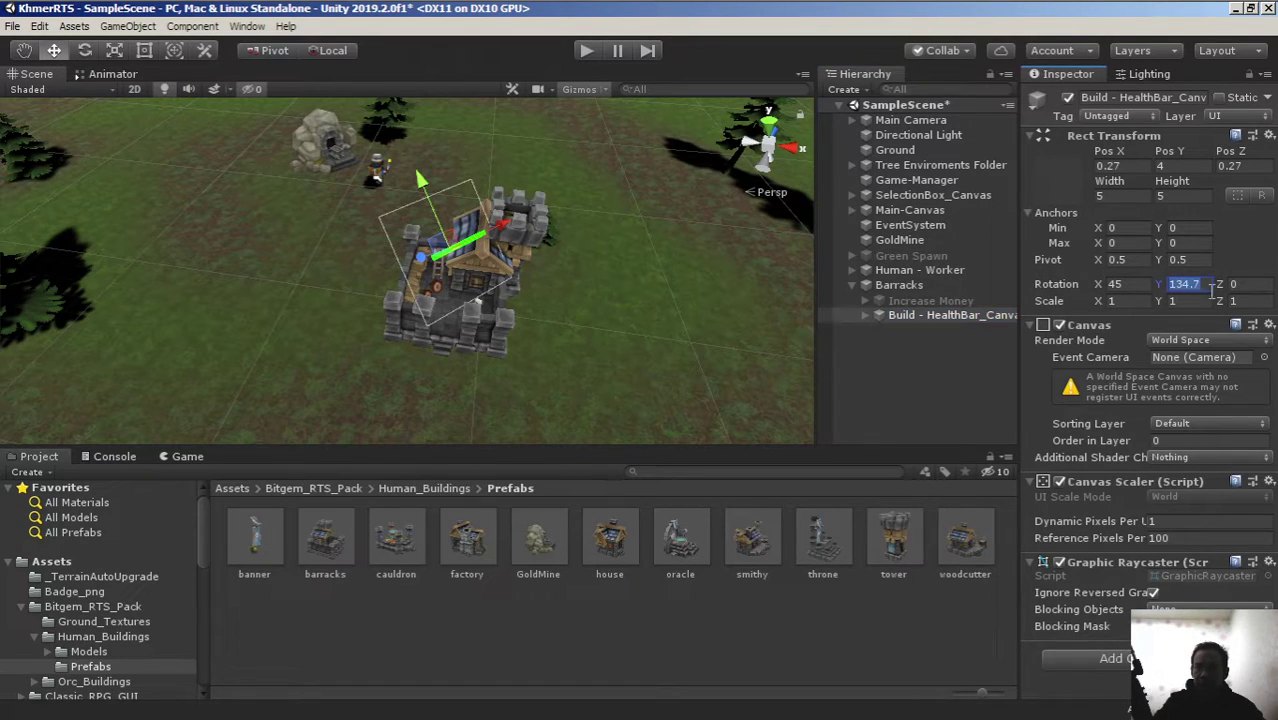
text(0)
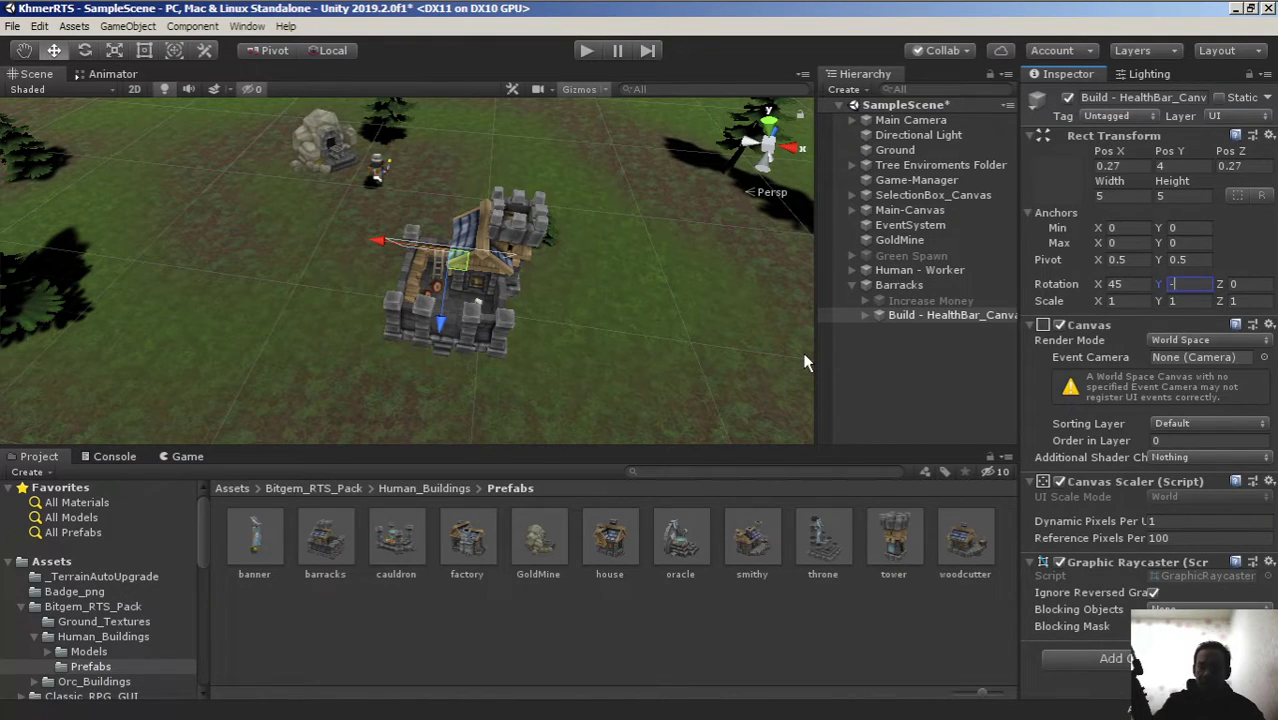
text(180)
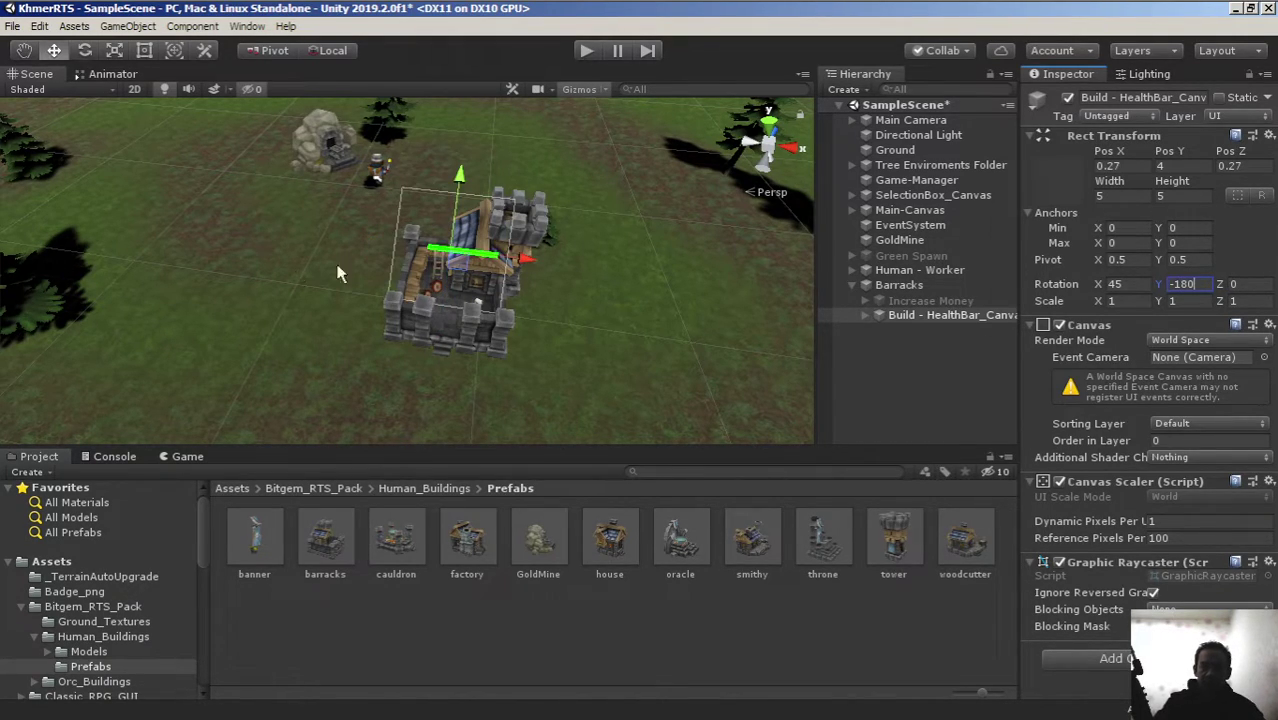
click(919, 270)
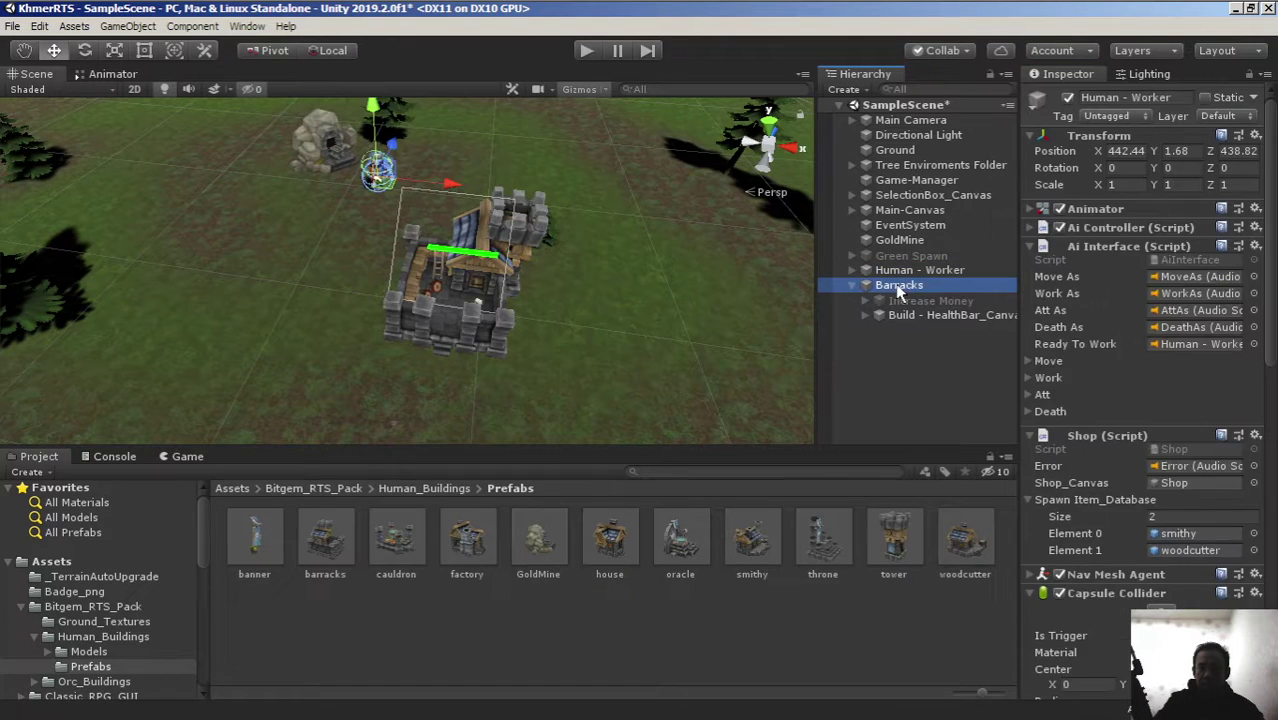
click(899, 285)
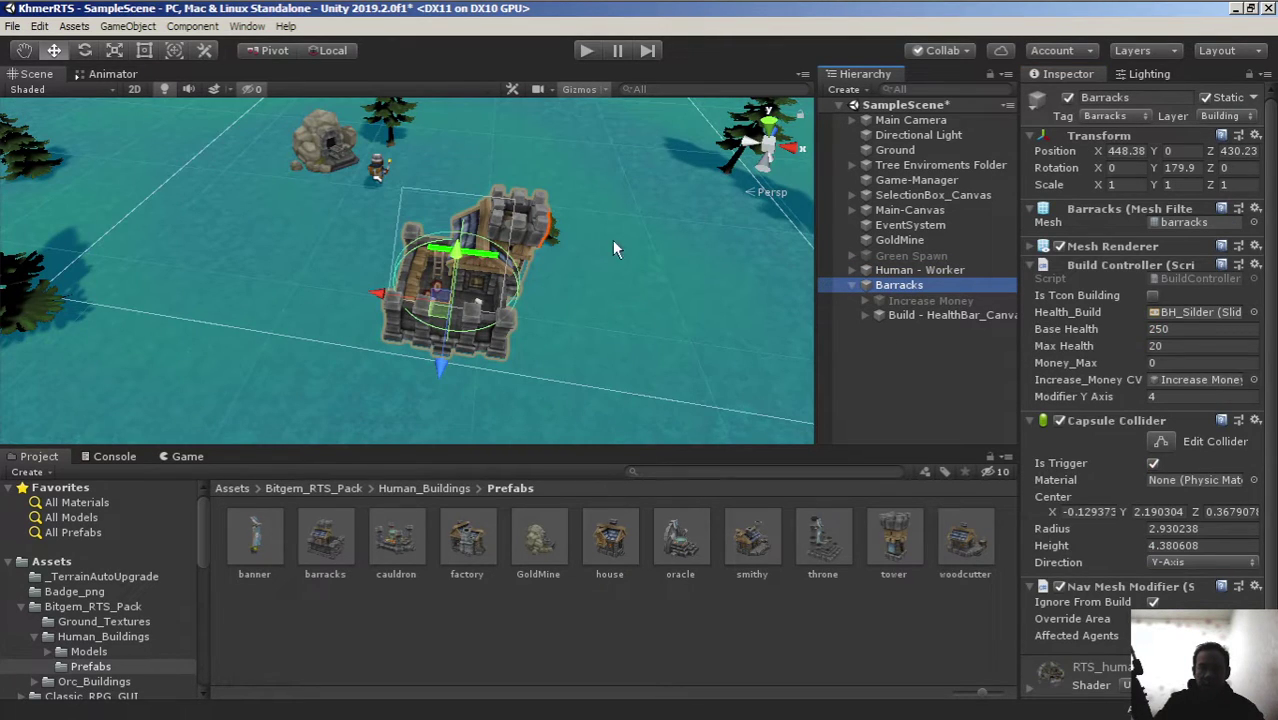
Set the Barracks Rotation Y to exactly 180 and check it in the Game view
click(1200, 167)
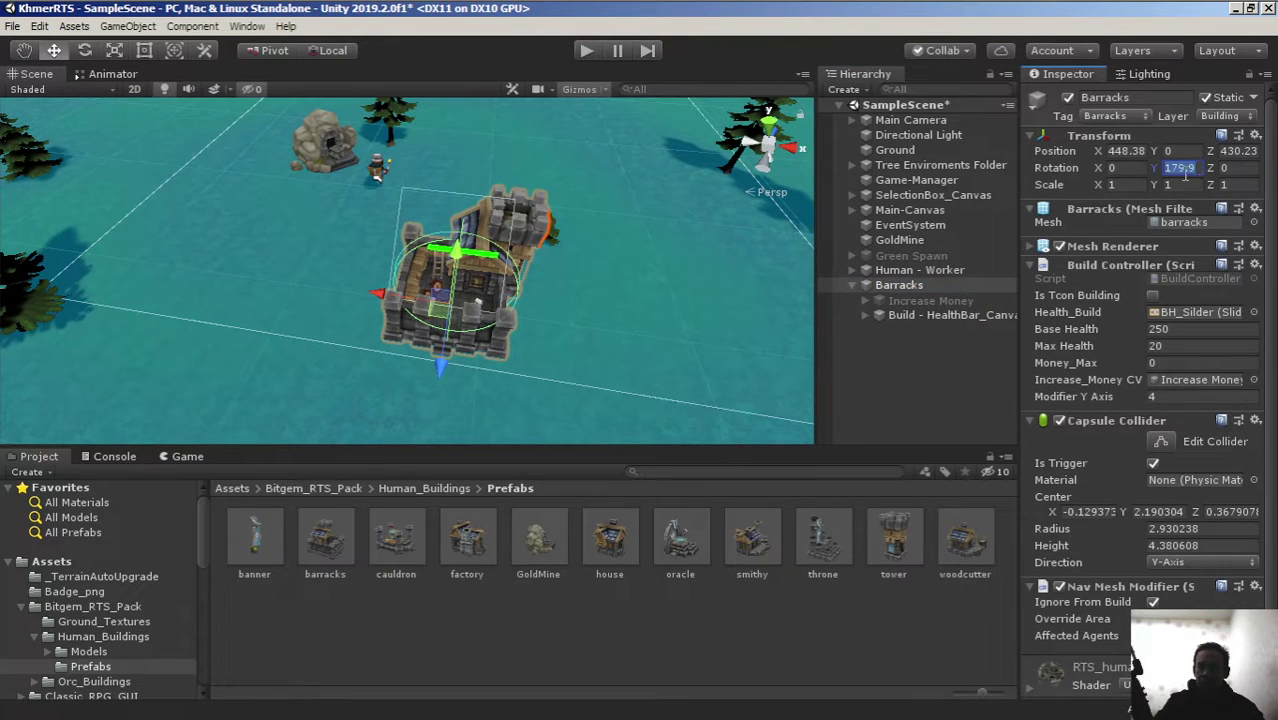
text(180)
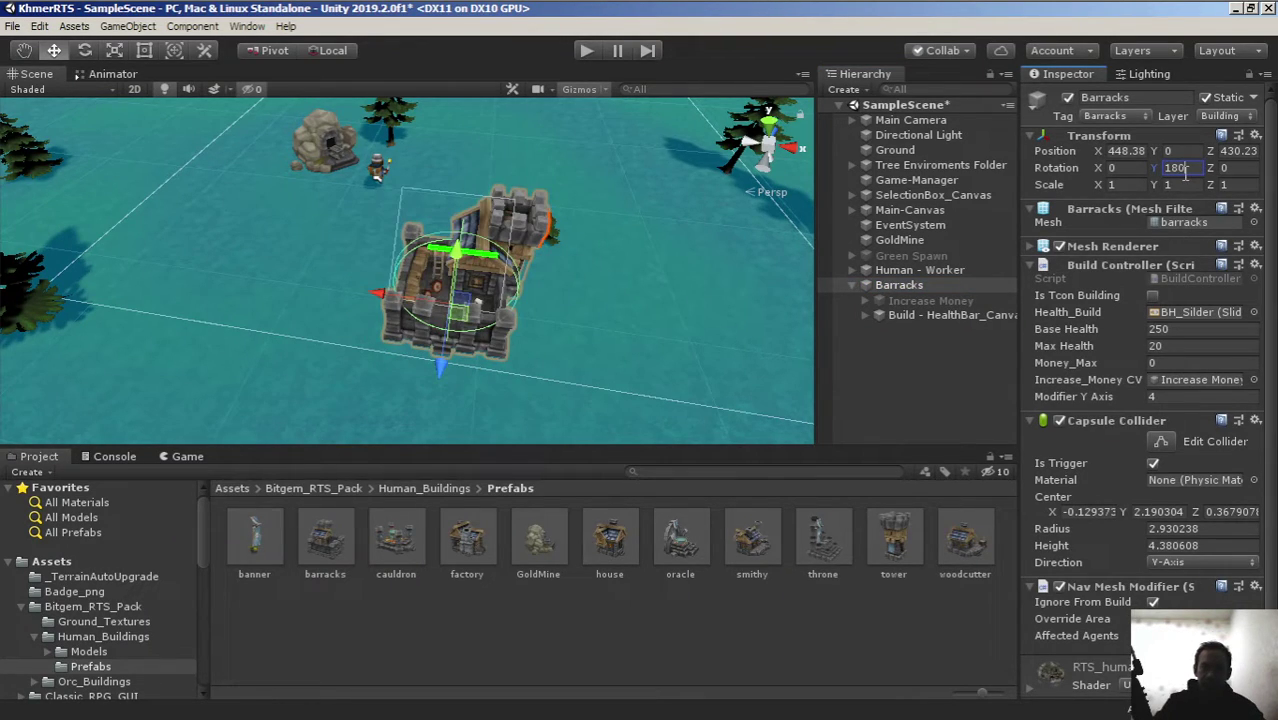
click(184, 457)
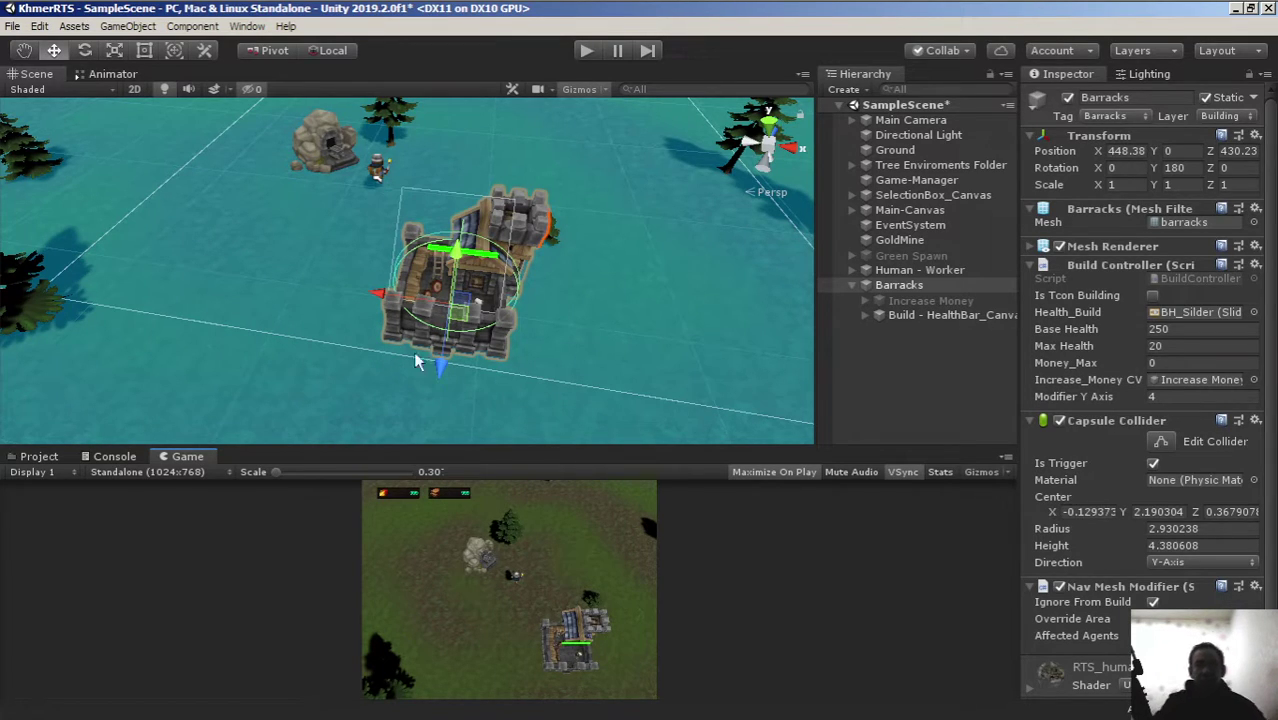
click(30, 457)
click(926, 287)
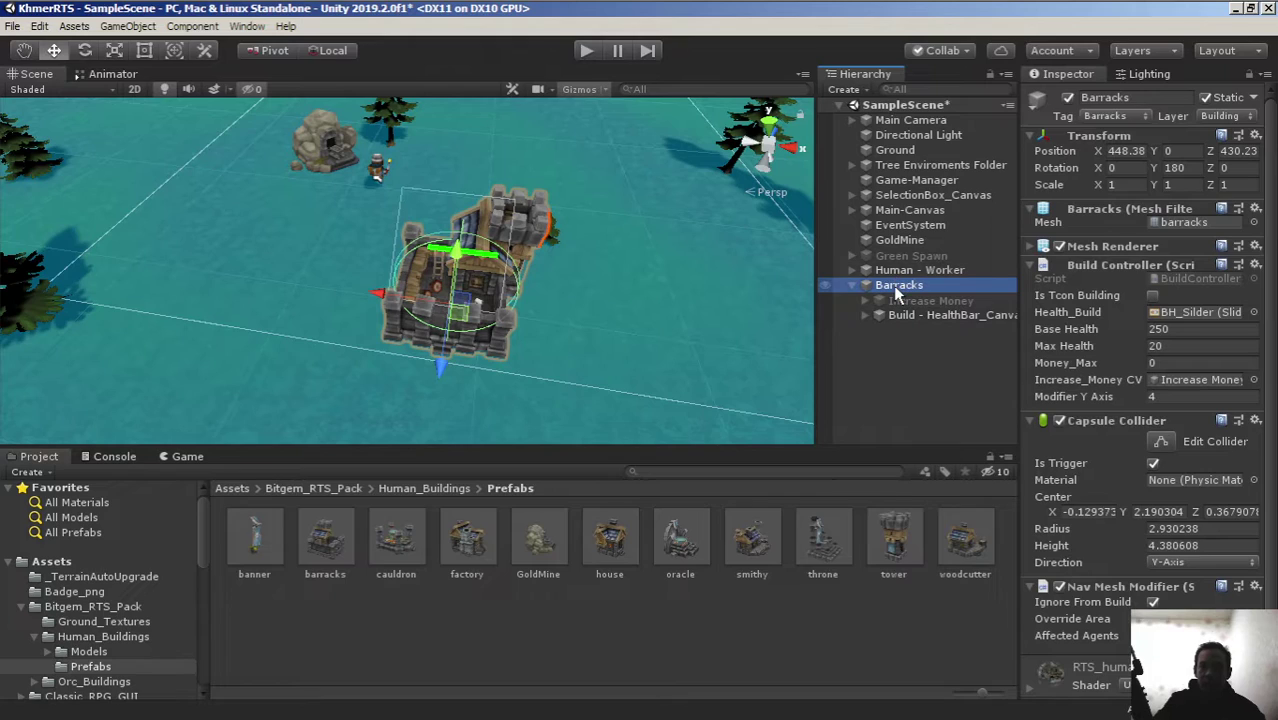
Overwrite the barracks prefab with Barracks, then delete Barracks from the scene
drag(897, 290, 341, 540)
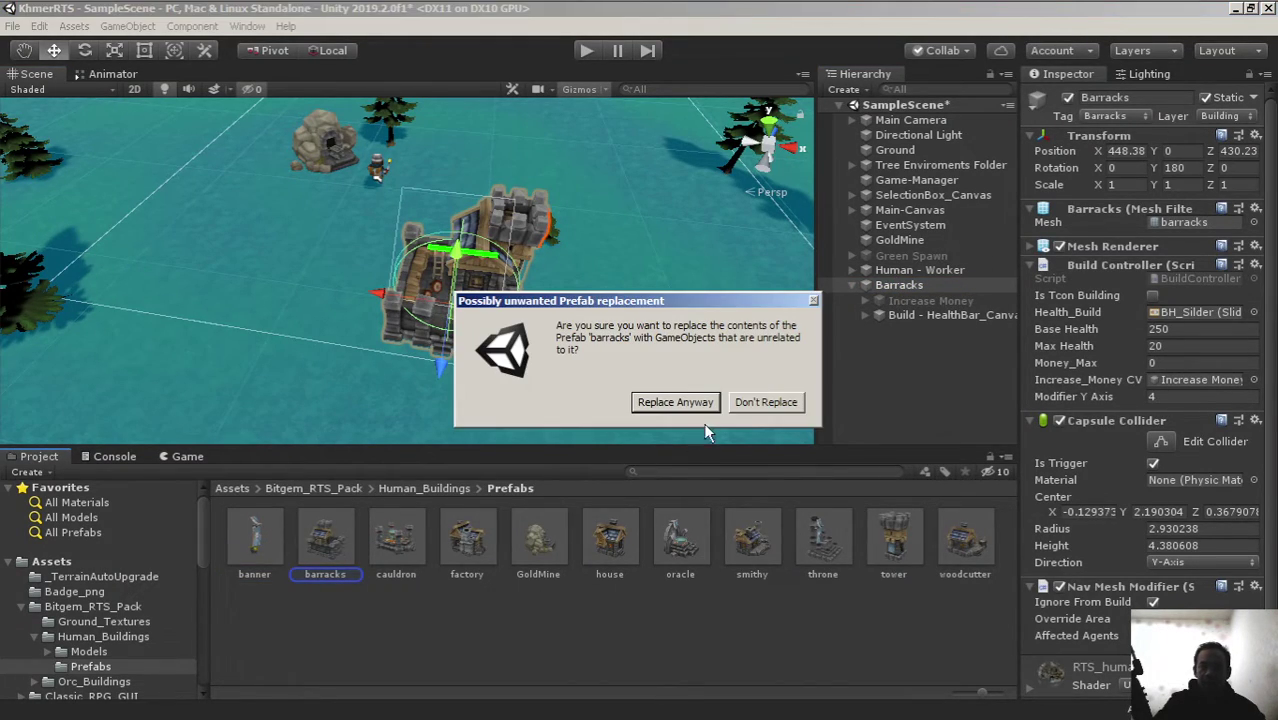
click(668, 400)
click(899, 289)
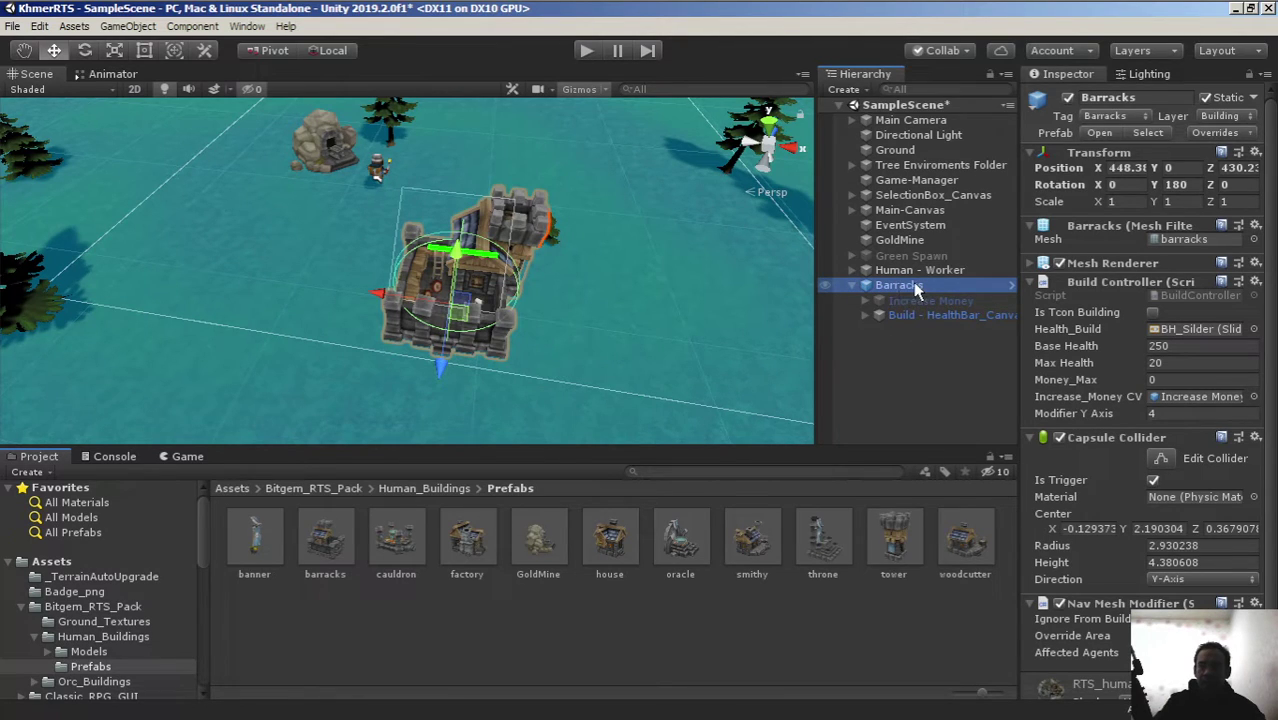
key(Delete)
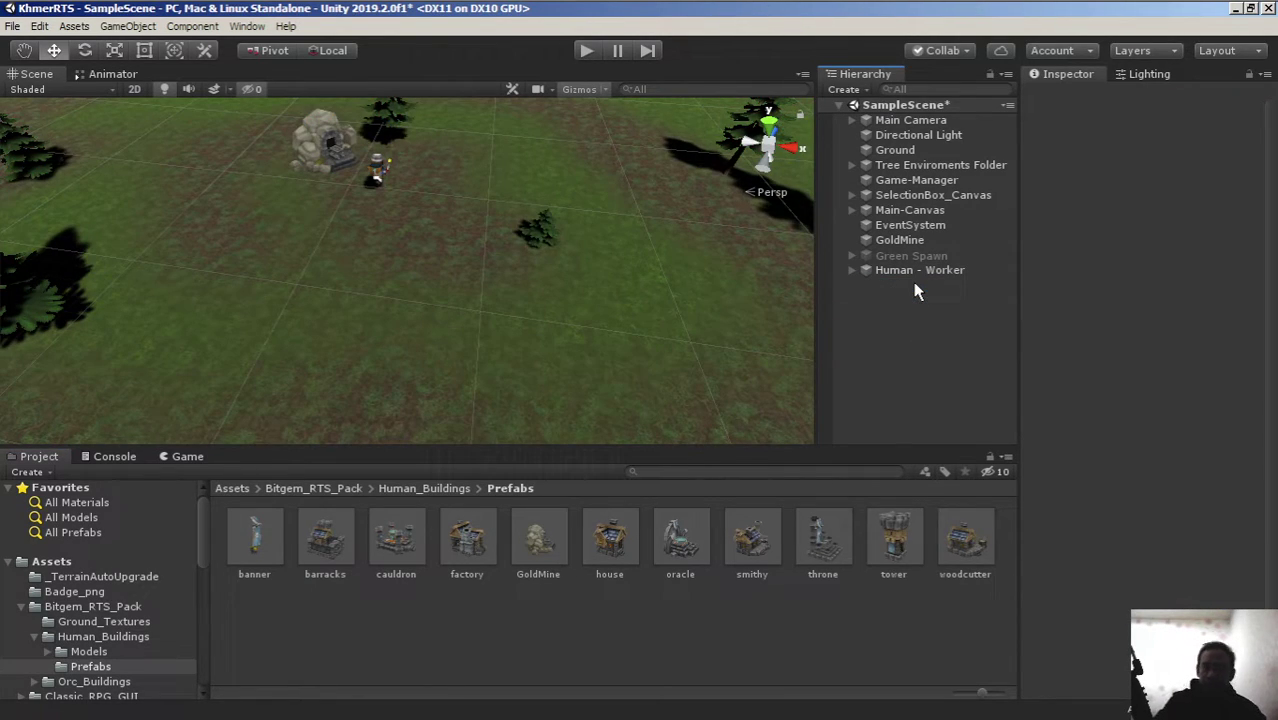